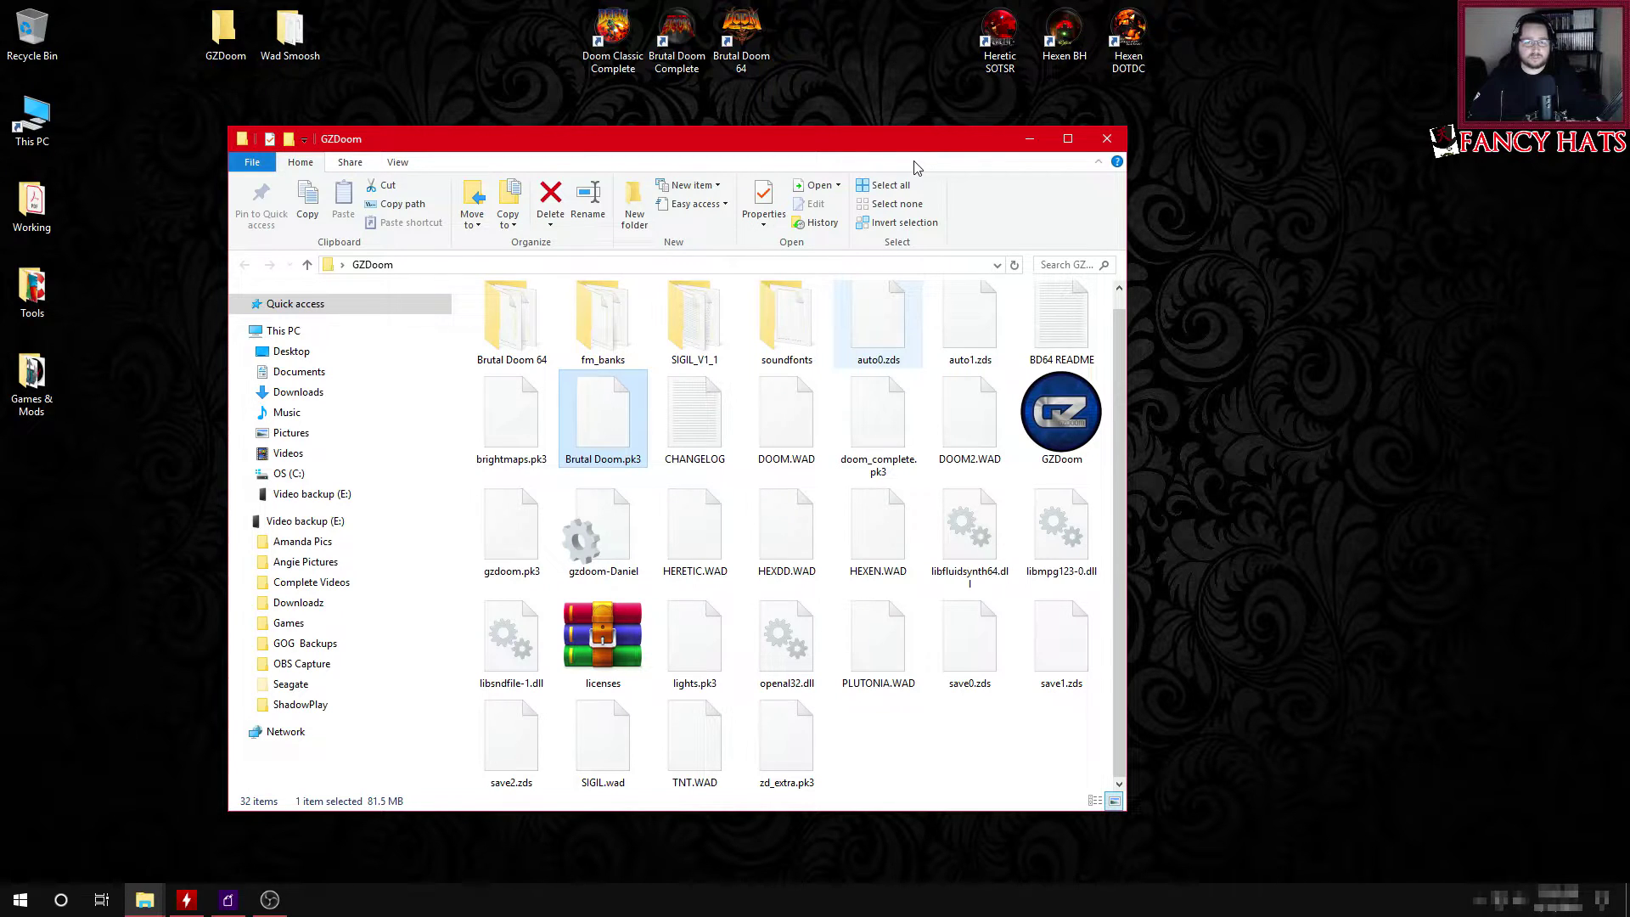
# Step: Deselect Brutal Doom.pk3 in the GZDoom folder
pyautogui.click(883, 750)
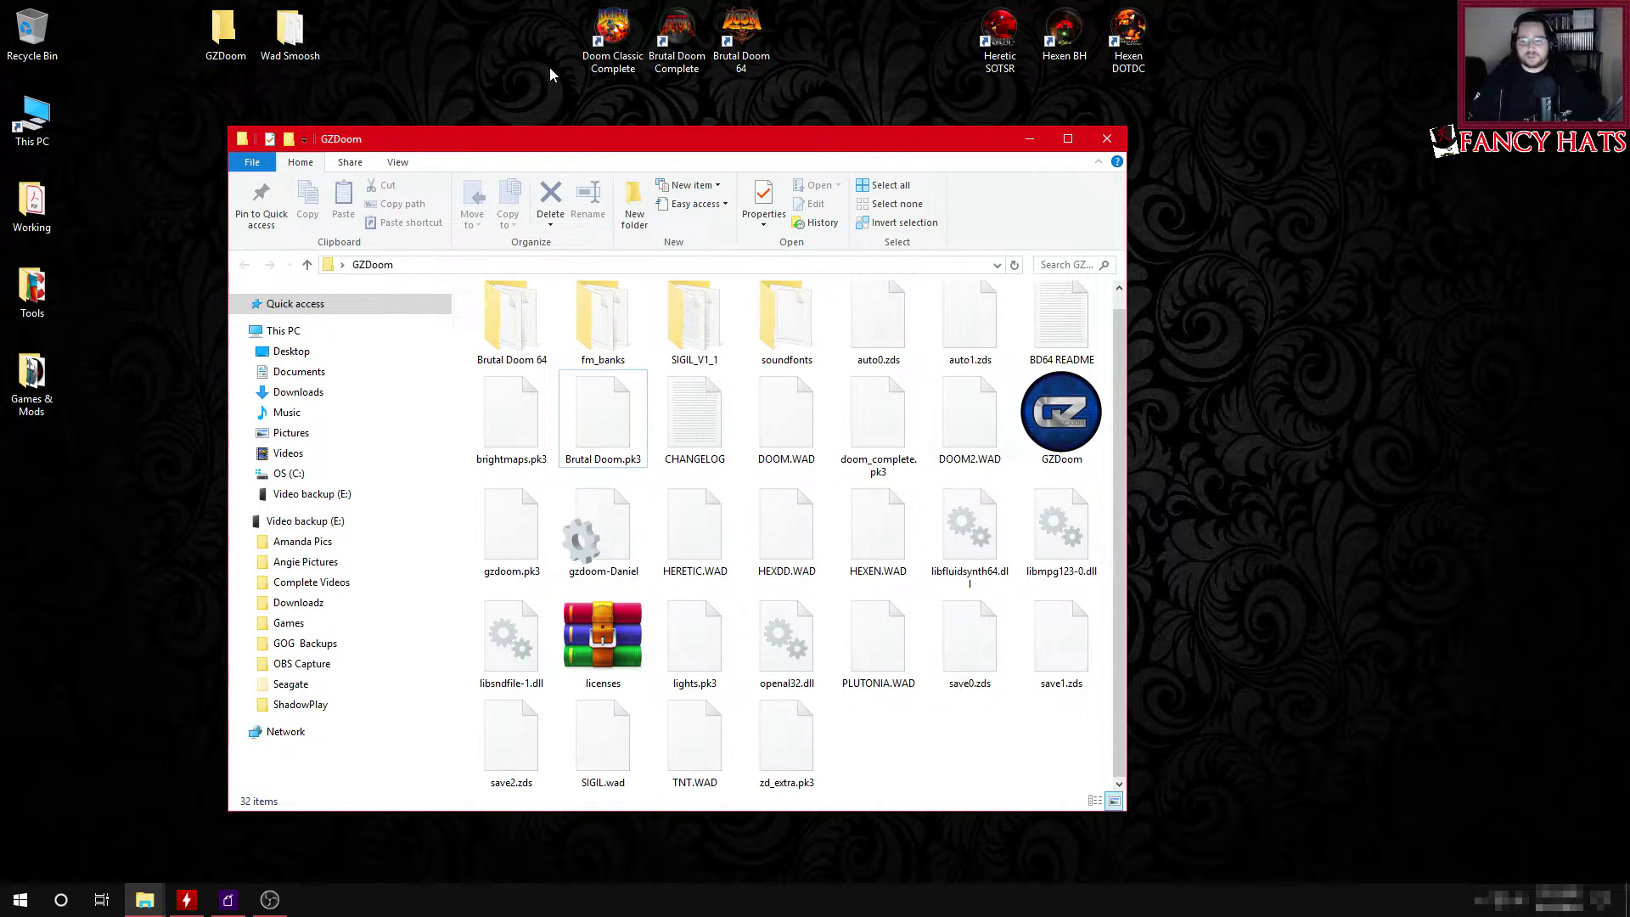
# Step: Launch Doom Classic Complete and view its combined episode list under New Game
pyautogui.doubleClick(608, 31)
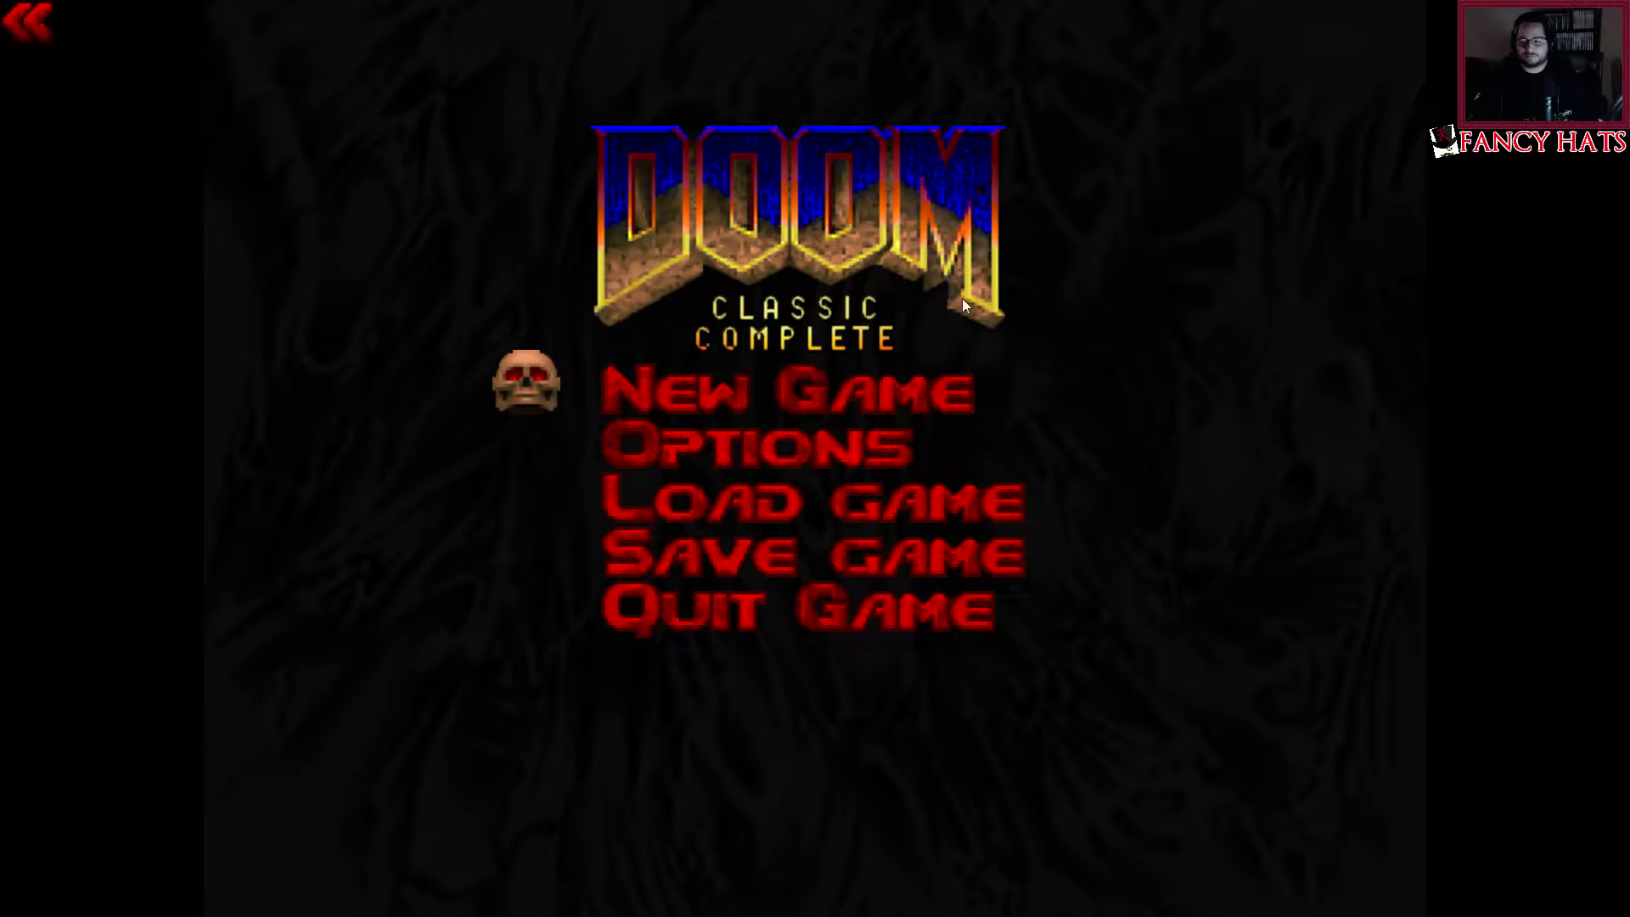
pyautogui.click(786, 399)
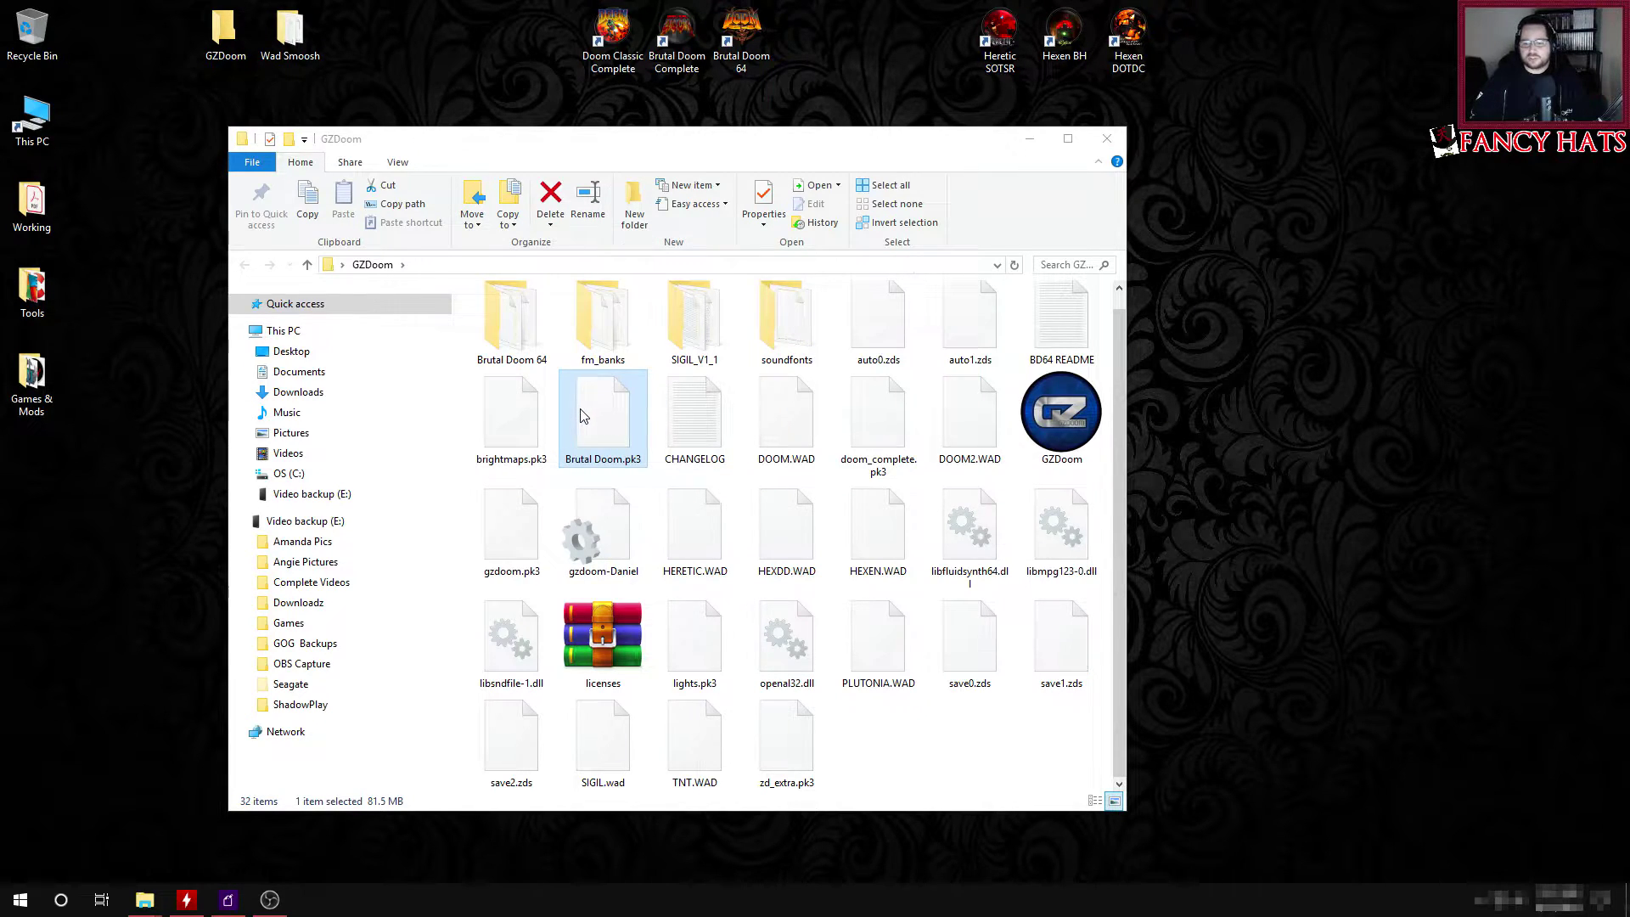
pyautogui.moveTo(599, 420); pyautogui.dragTo(1046, 443)
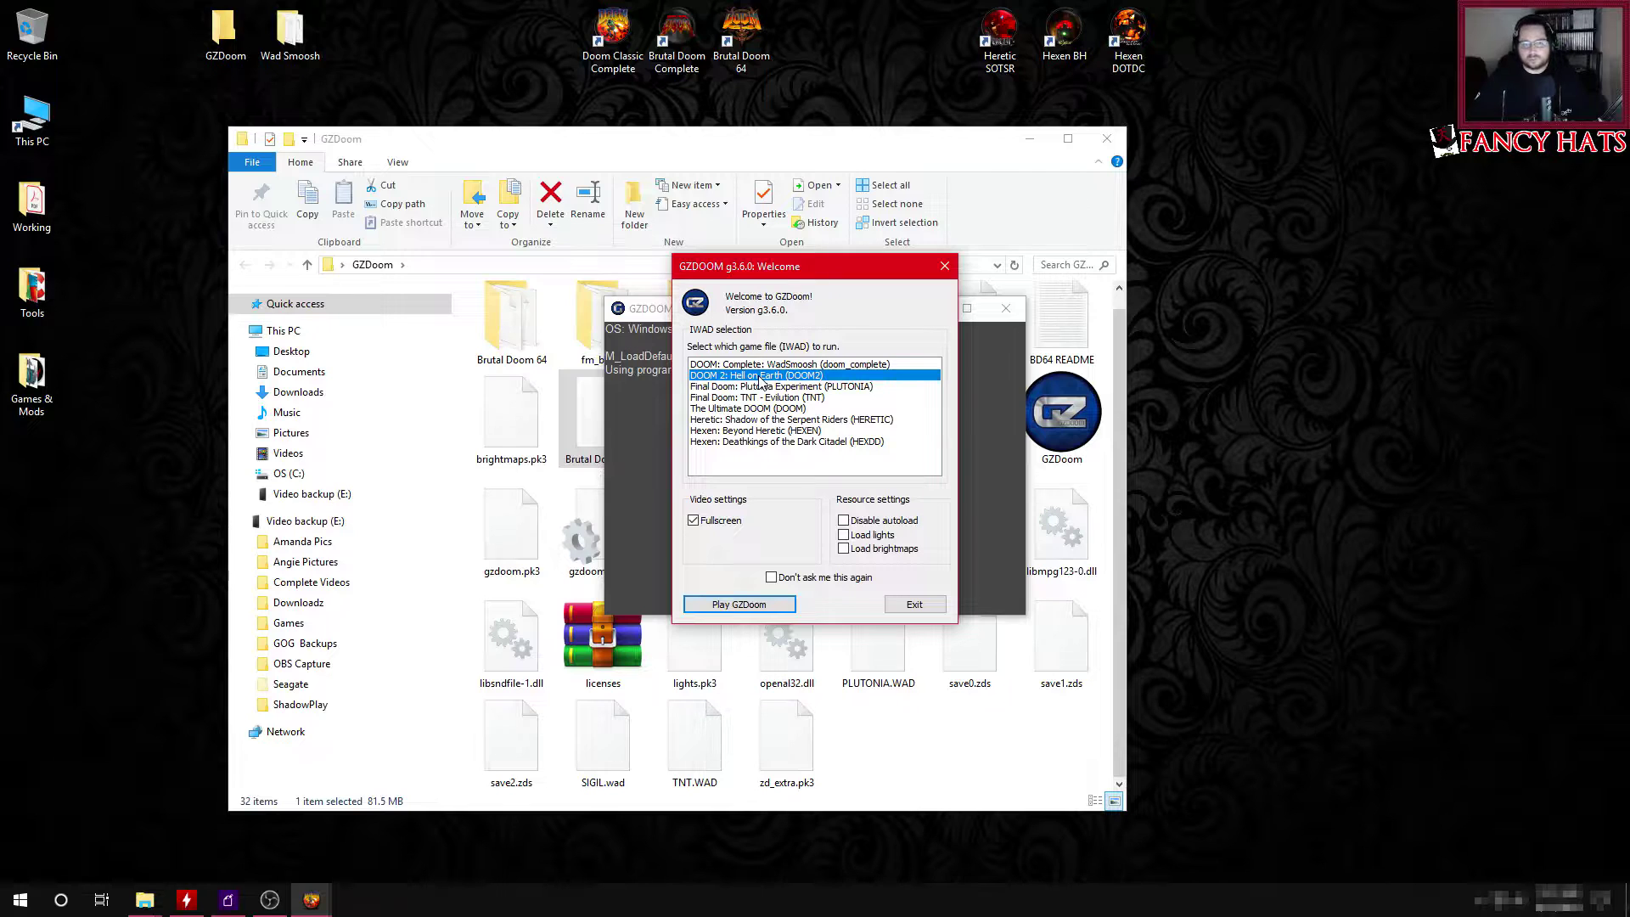
pyautogui.click(914, 603)
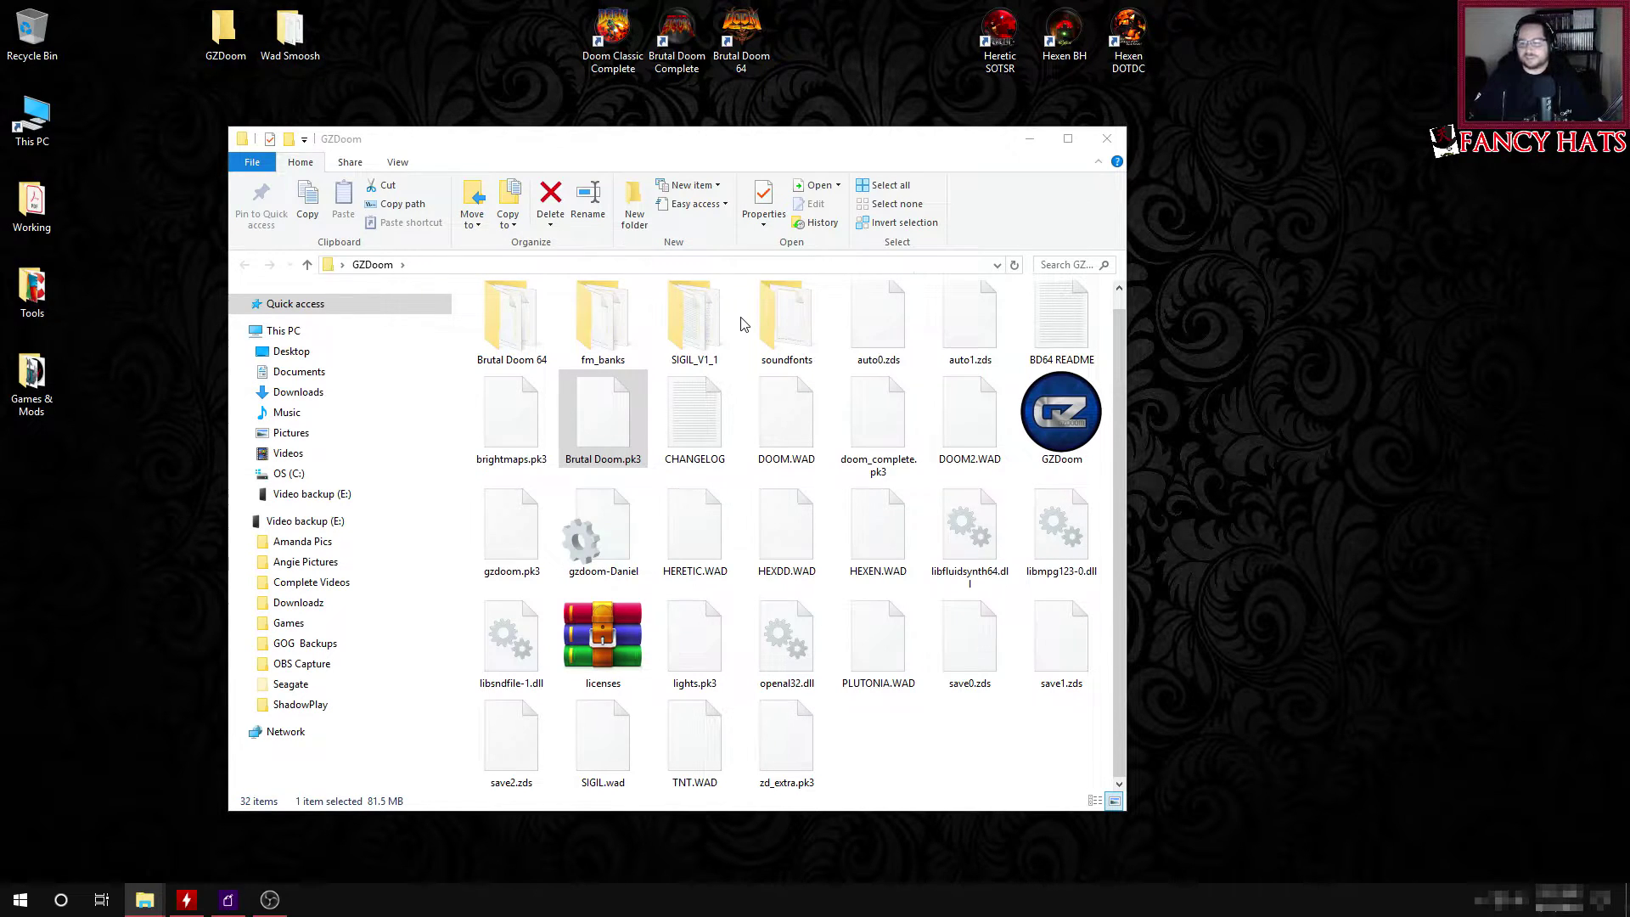
# Step: Launch Brutal Doom Complete and start a Rifle Start game on Hurt Me Plenty
pyautogui.doubleClick(679, 34)
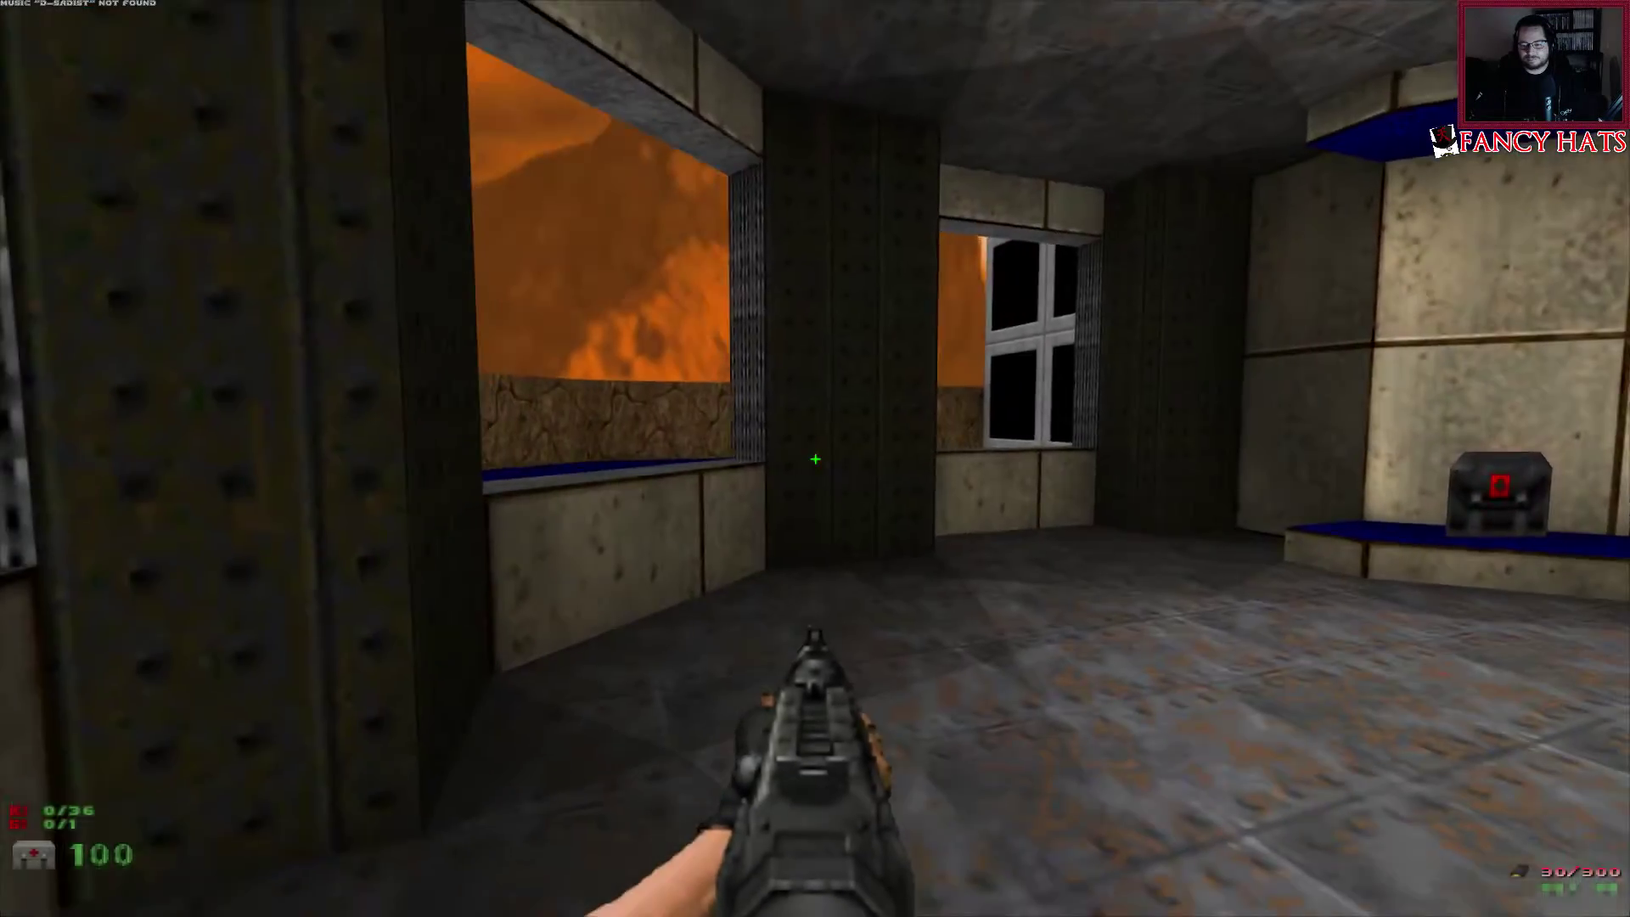
pyautogui.press('Escape')
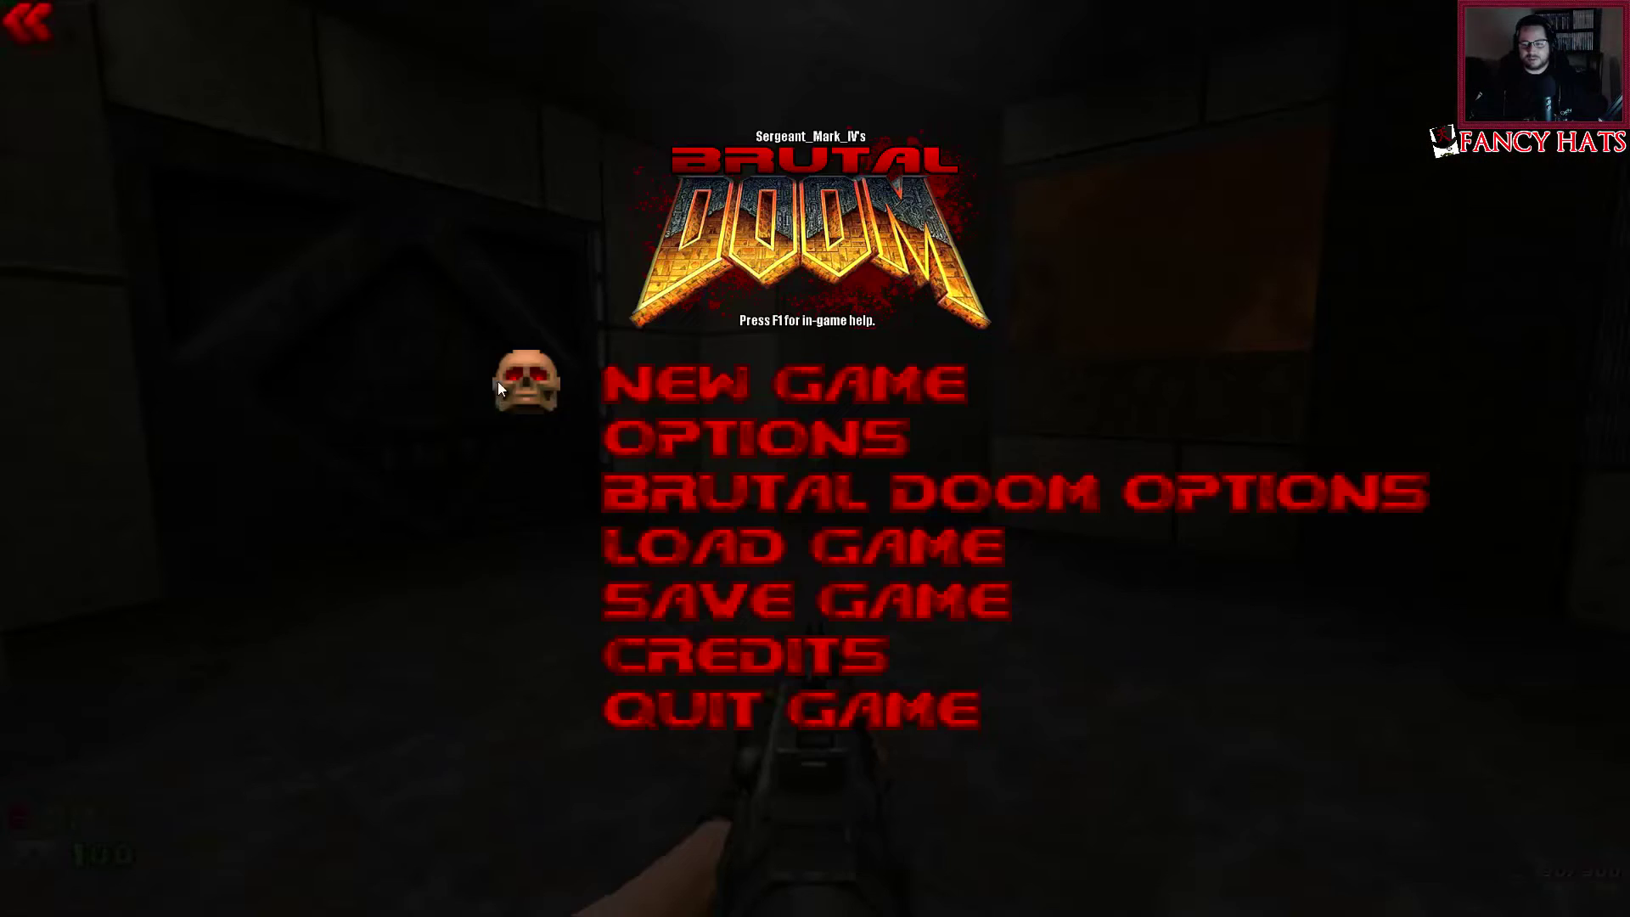
pyautogui.click(609, 373)
pyautogui.click(497, 305)
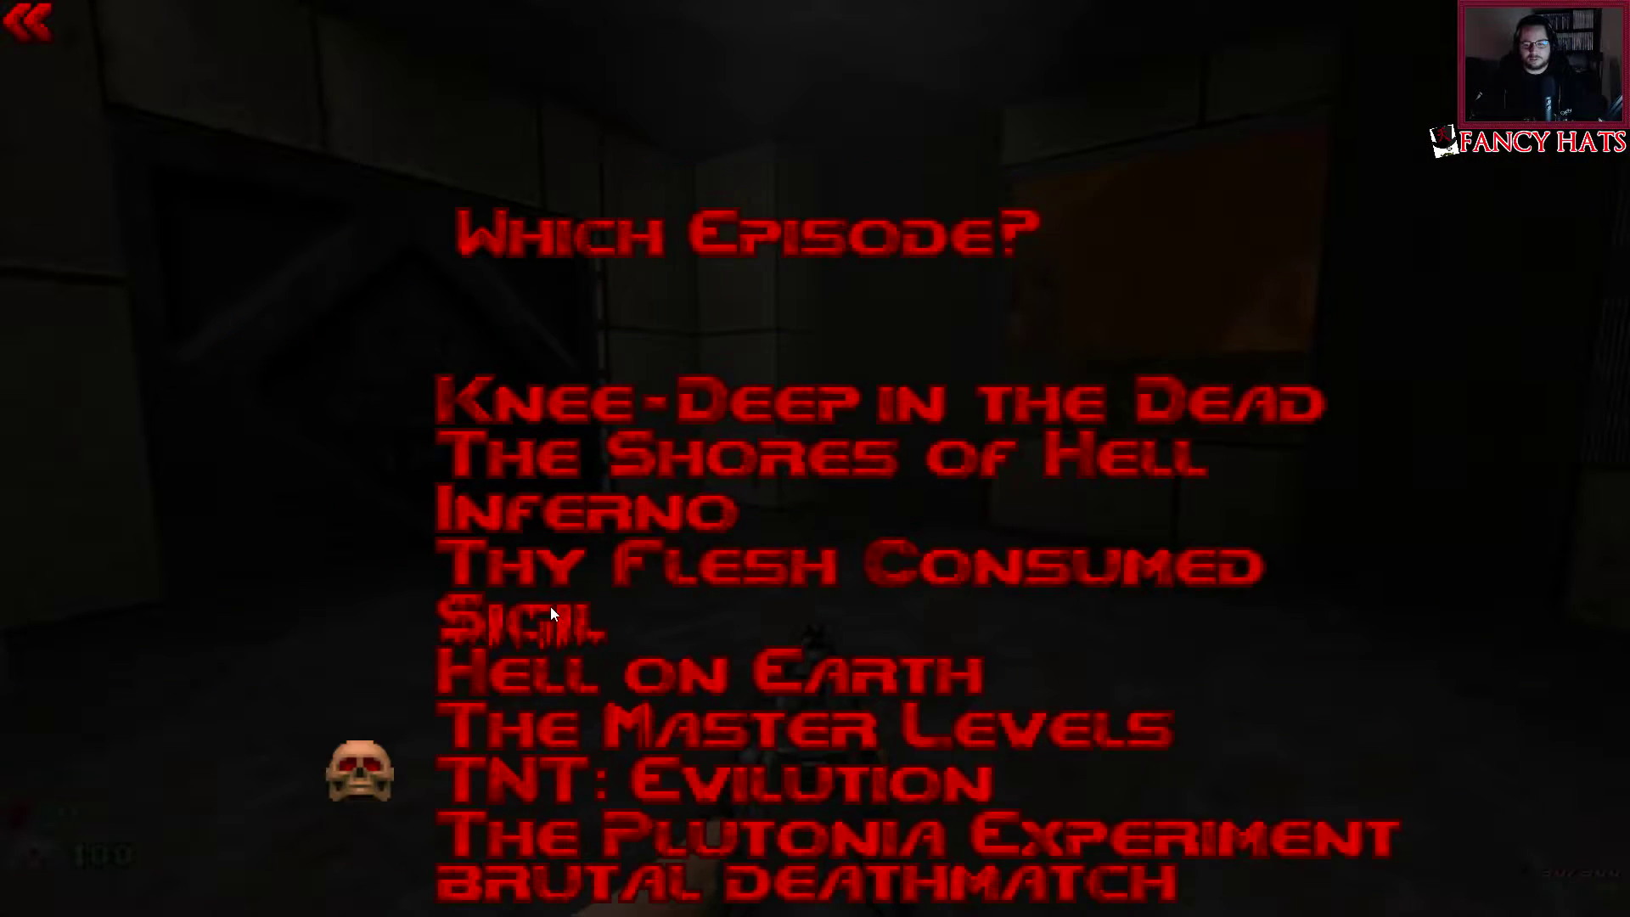
pyautogui.click(549, 615)
pyautogui.click(577, 456)
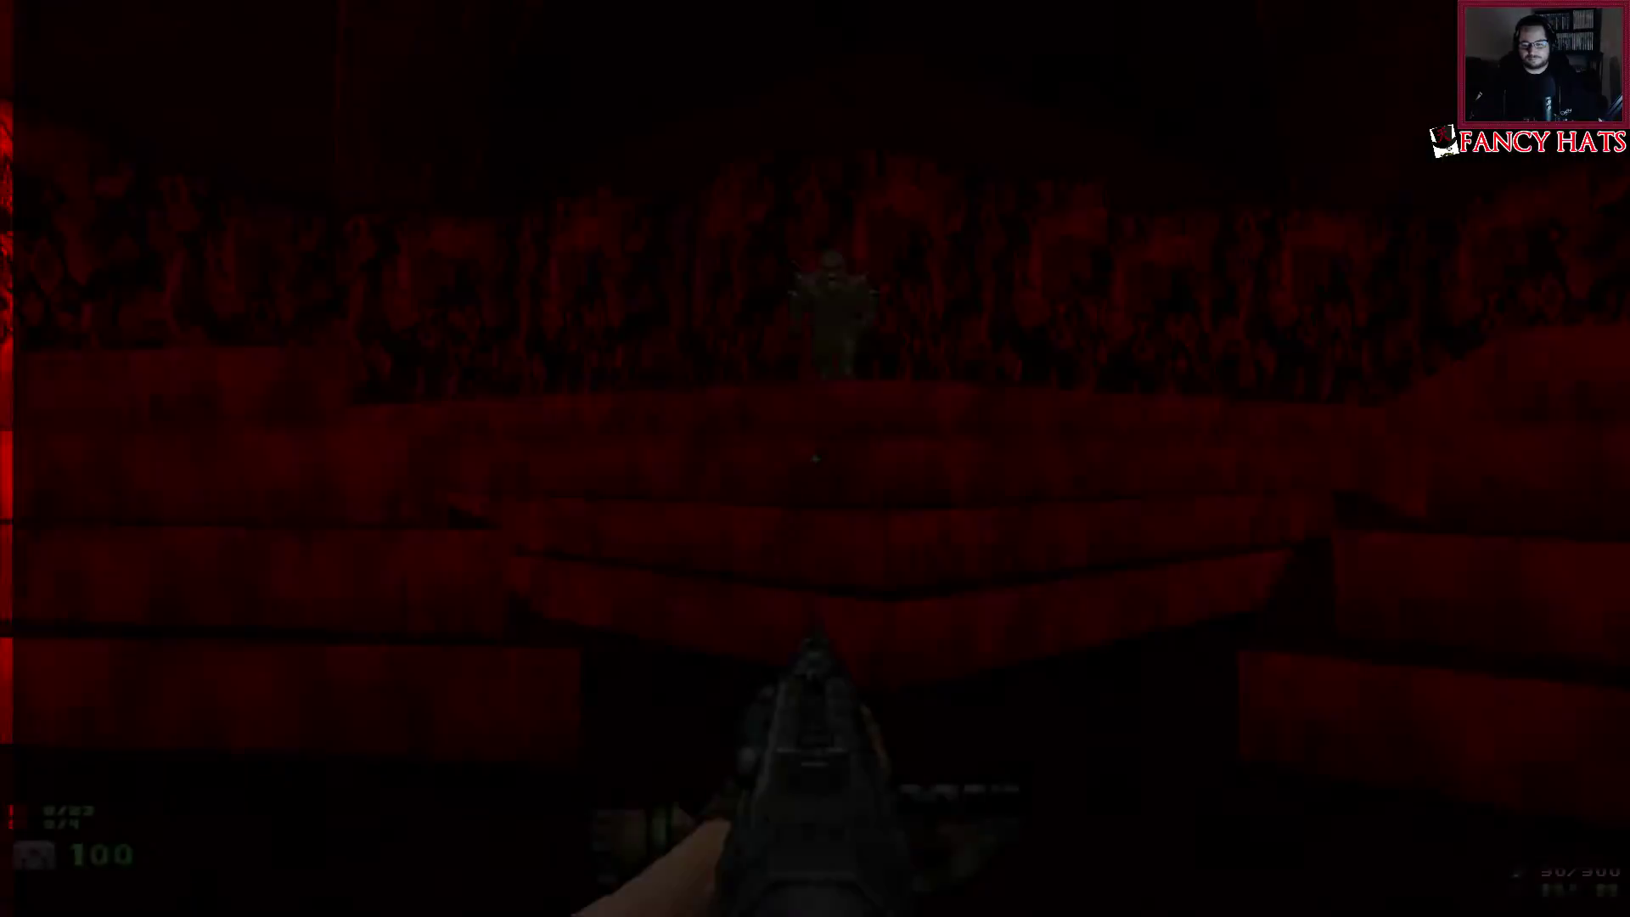
# Step: Shoot down a couple of enemies, then quit the game
pyautogui.click(815, 459)
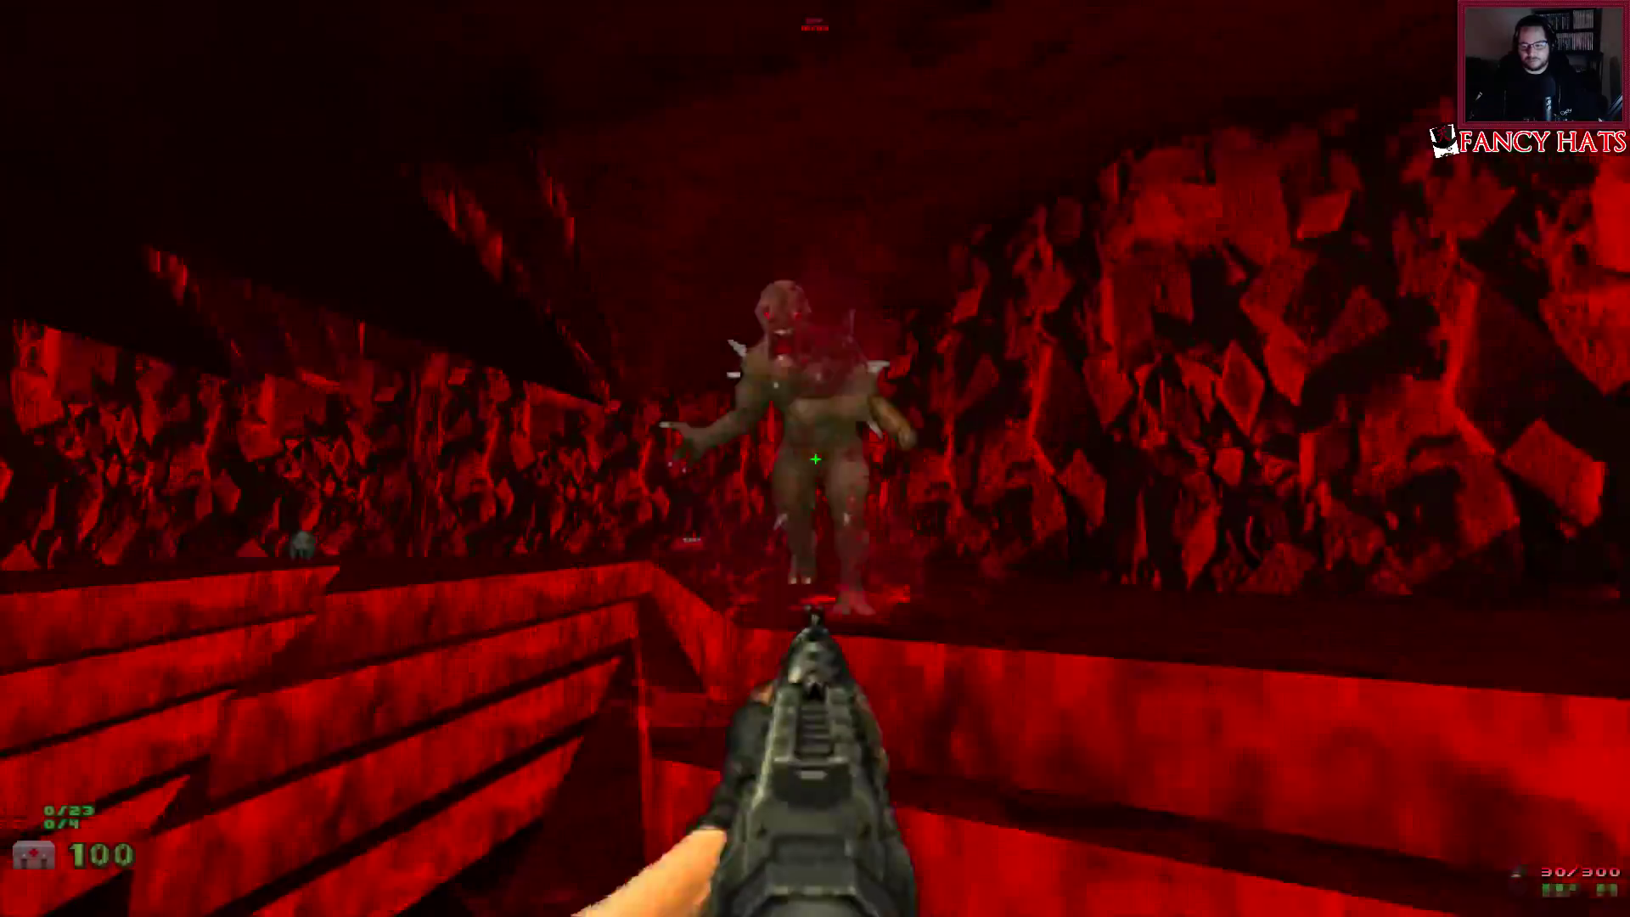
pyautogui.click(815, 458)
pyautogui.click(815, 458)
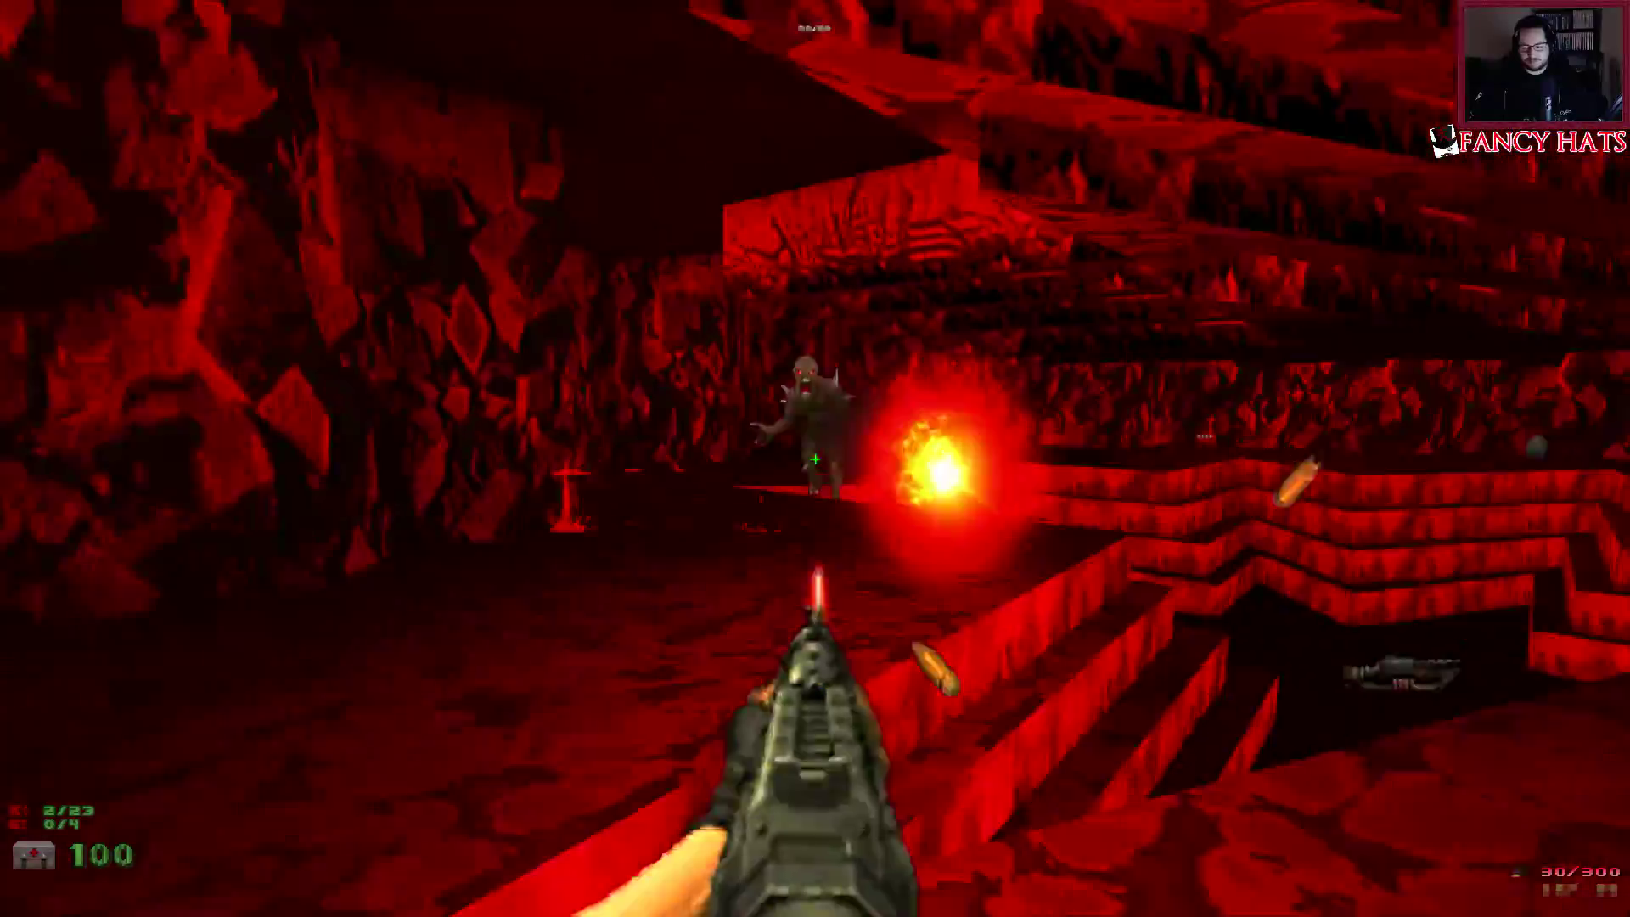
pyautogui.click(815, 458)
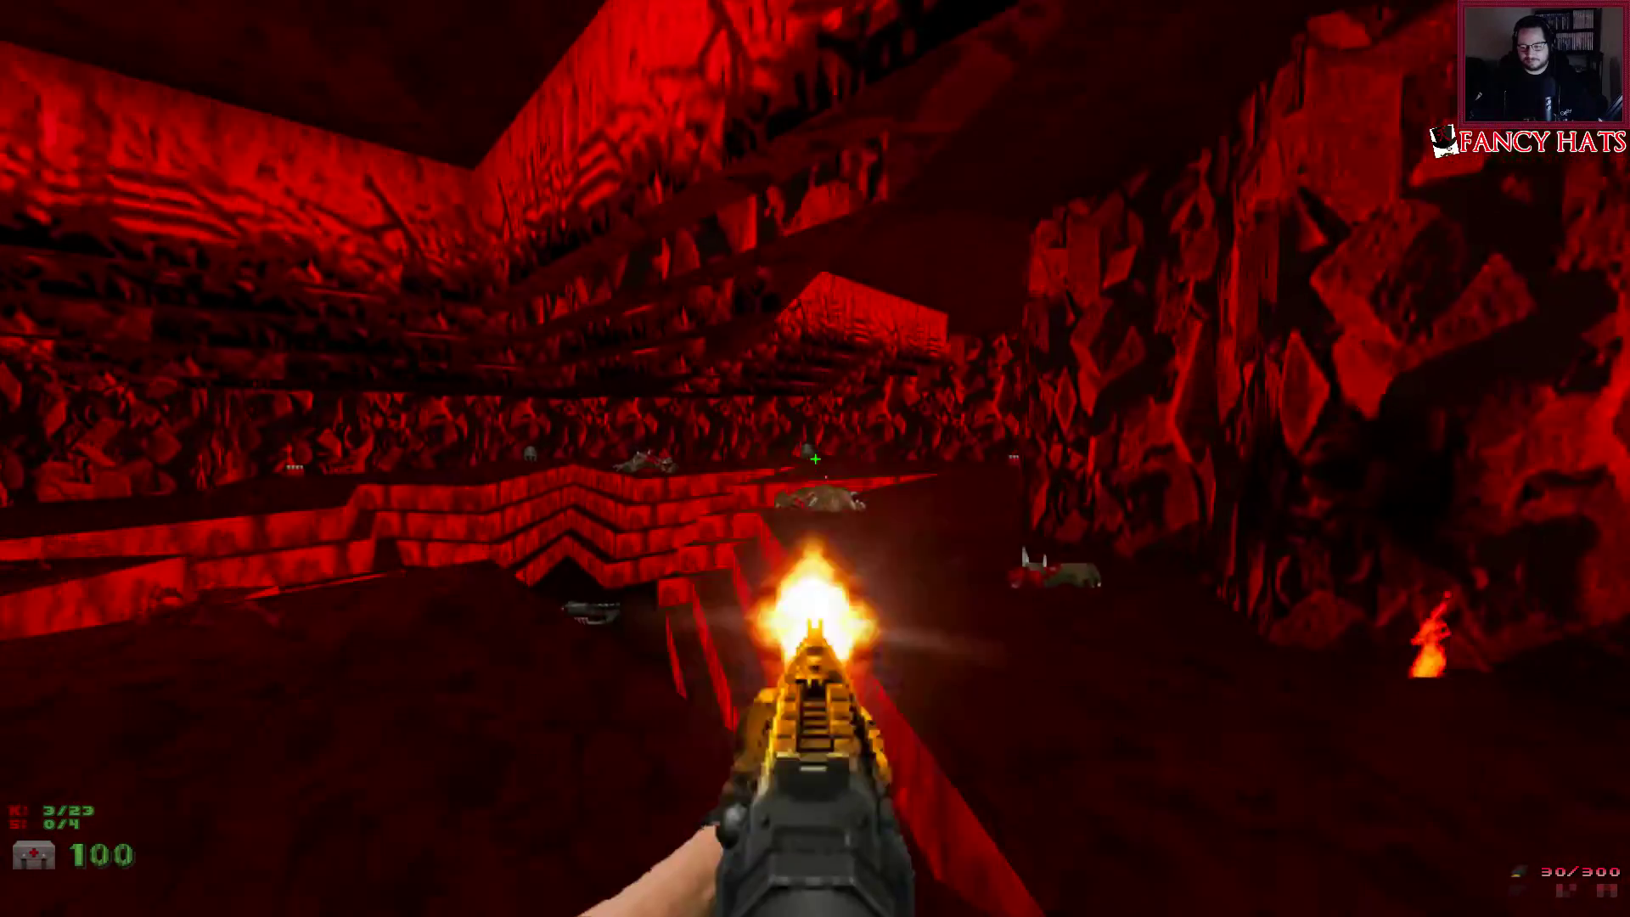
pyautogui.press('Escape')
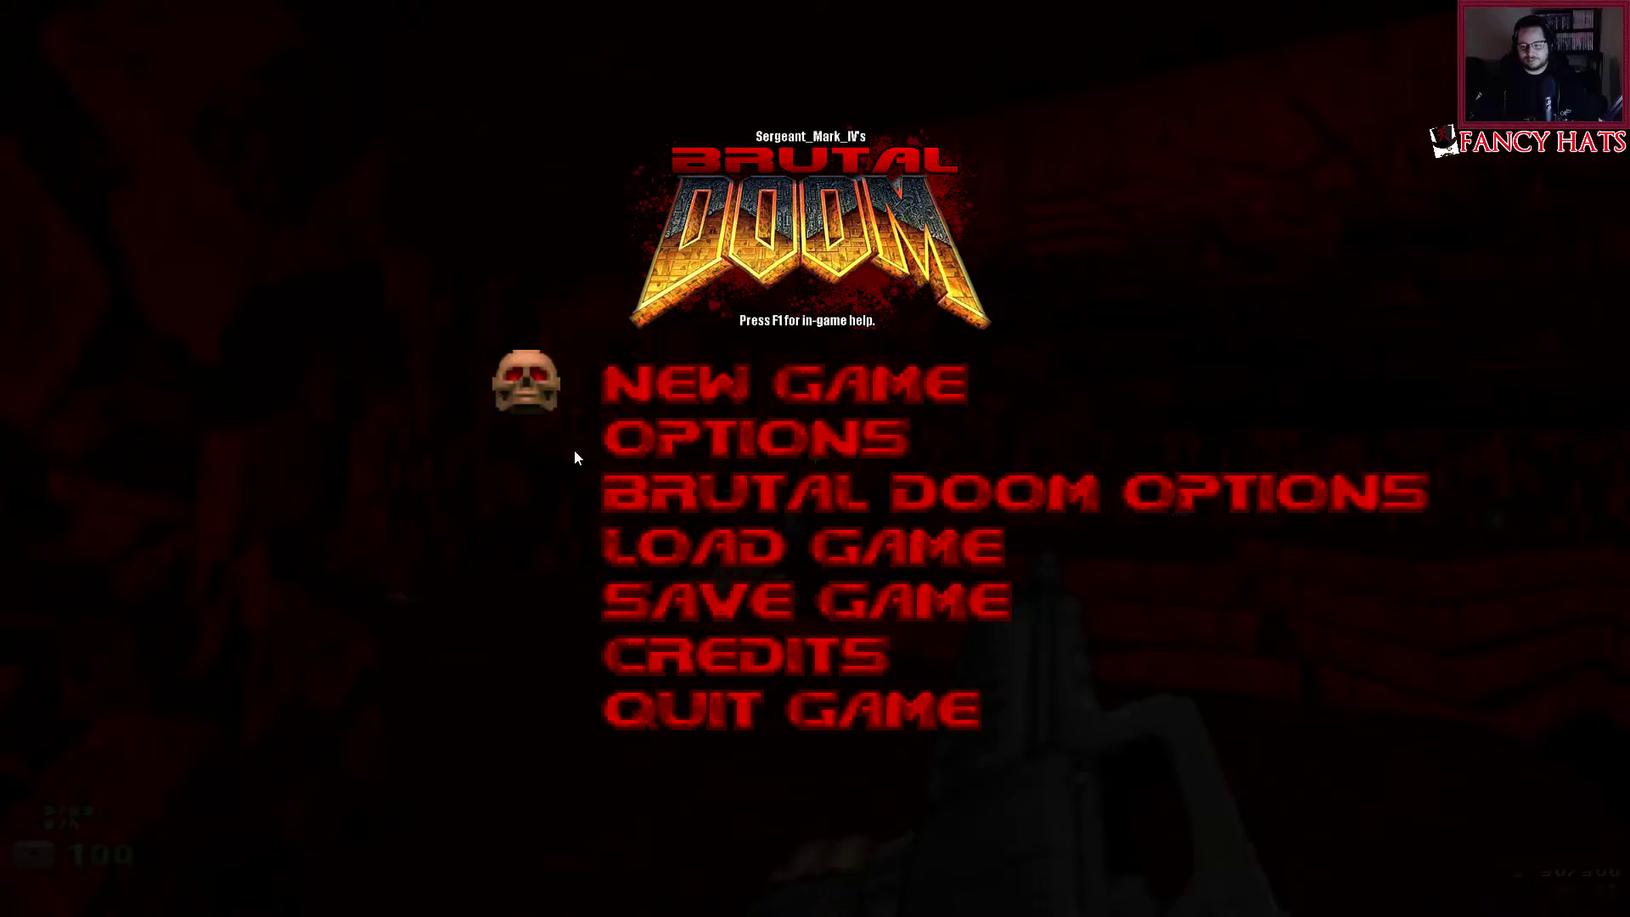
pyautogui.click(741, 705)
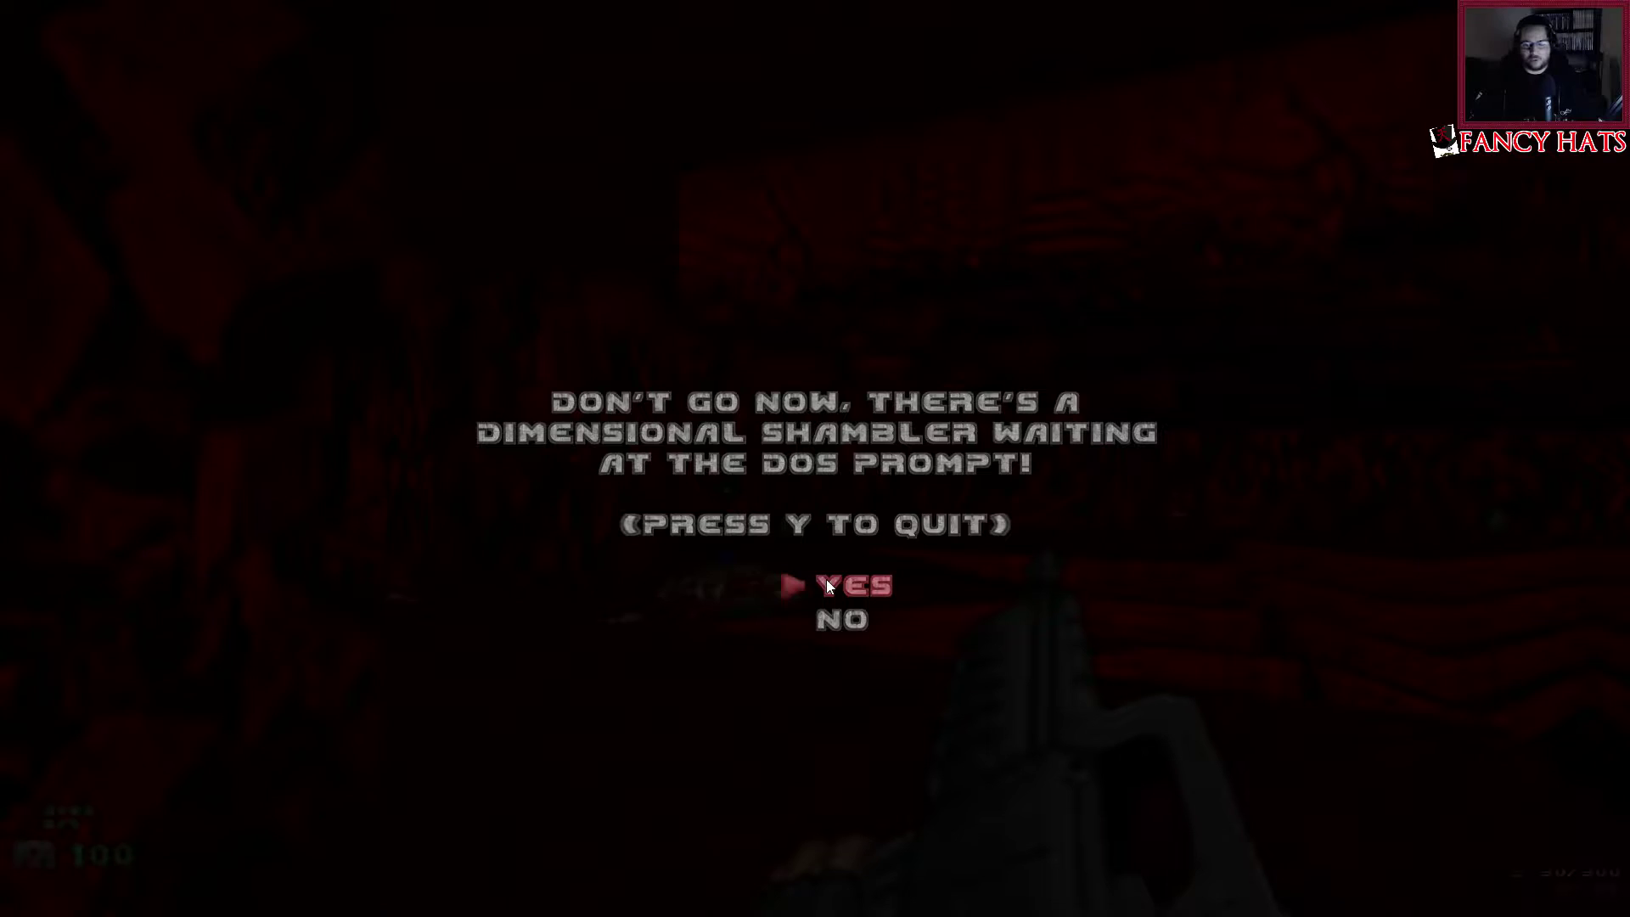
pyautogui.click(827, 584)
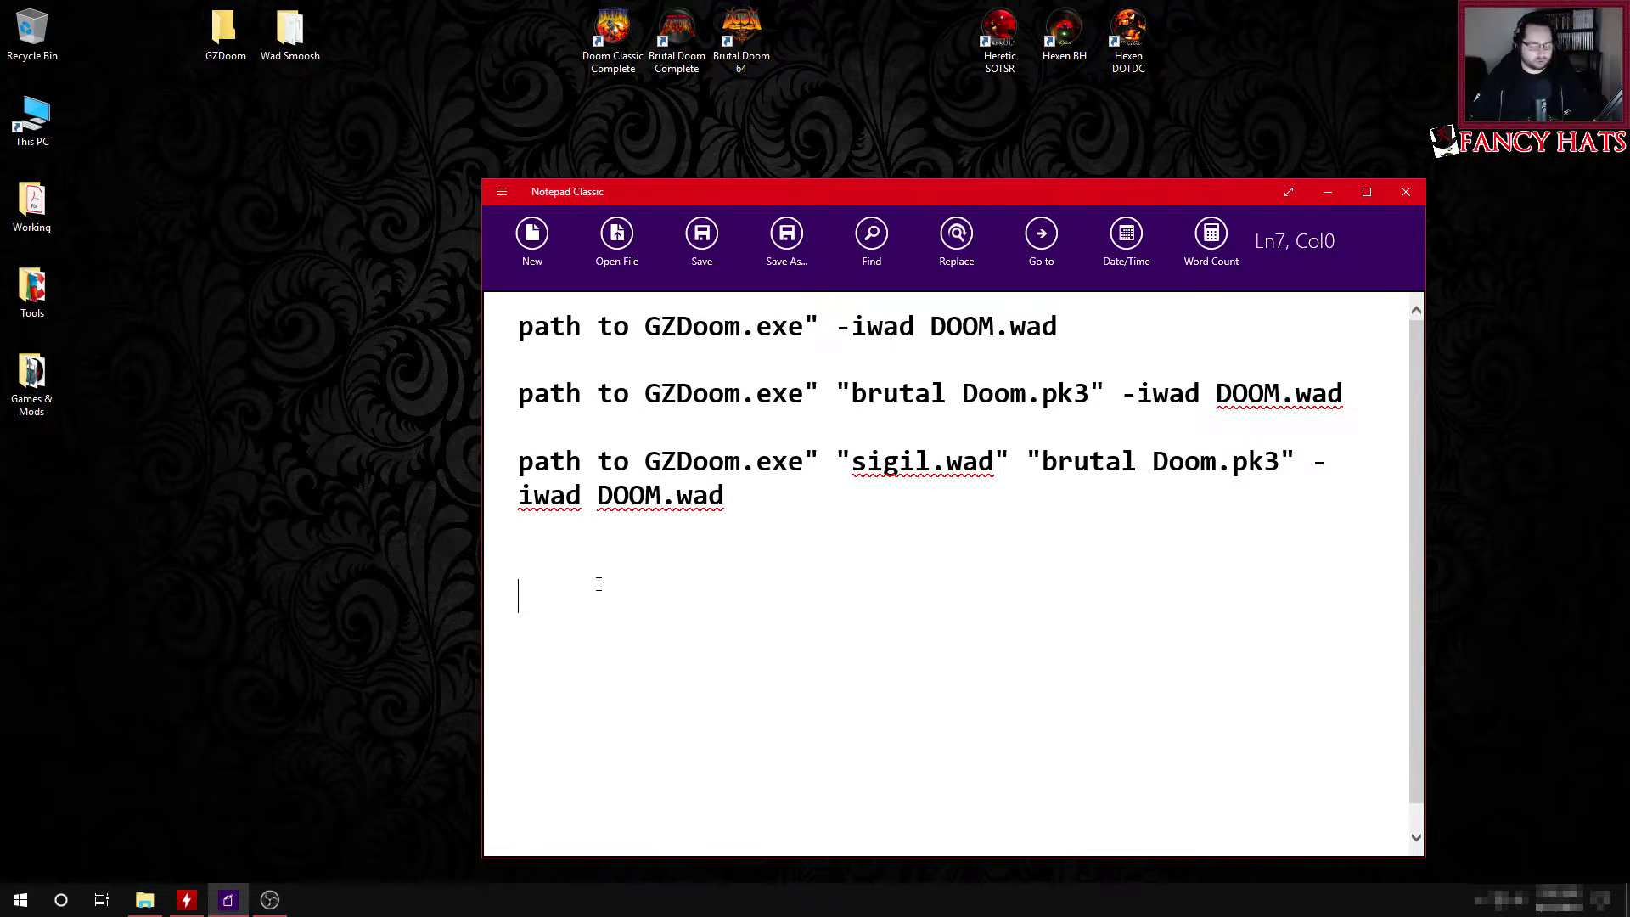
# Step: Create a shortcut from GZDoom.exe, drag it onto the desktop, and close the folder
pyautogui.doubleClick(225, 33)
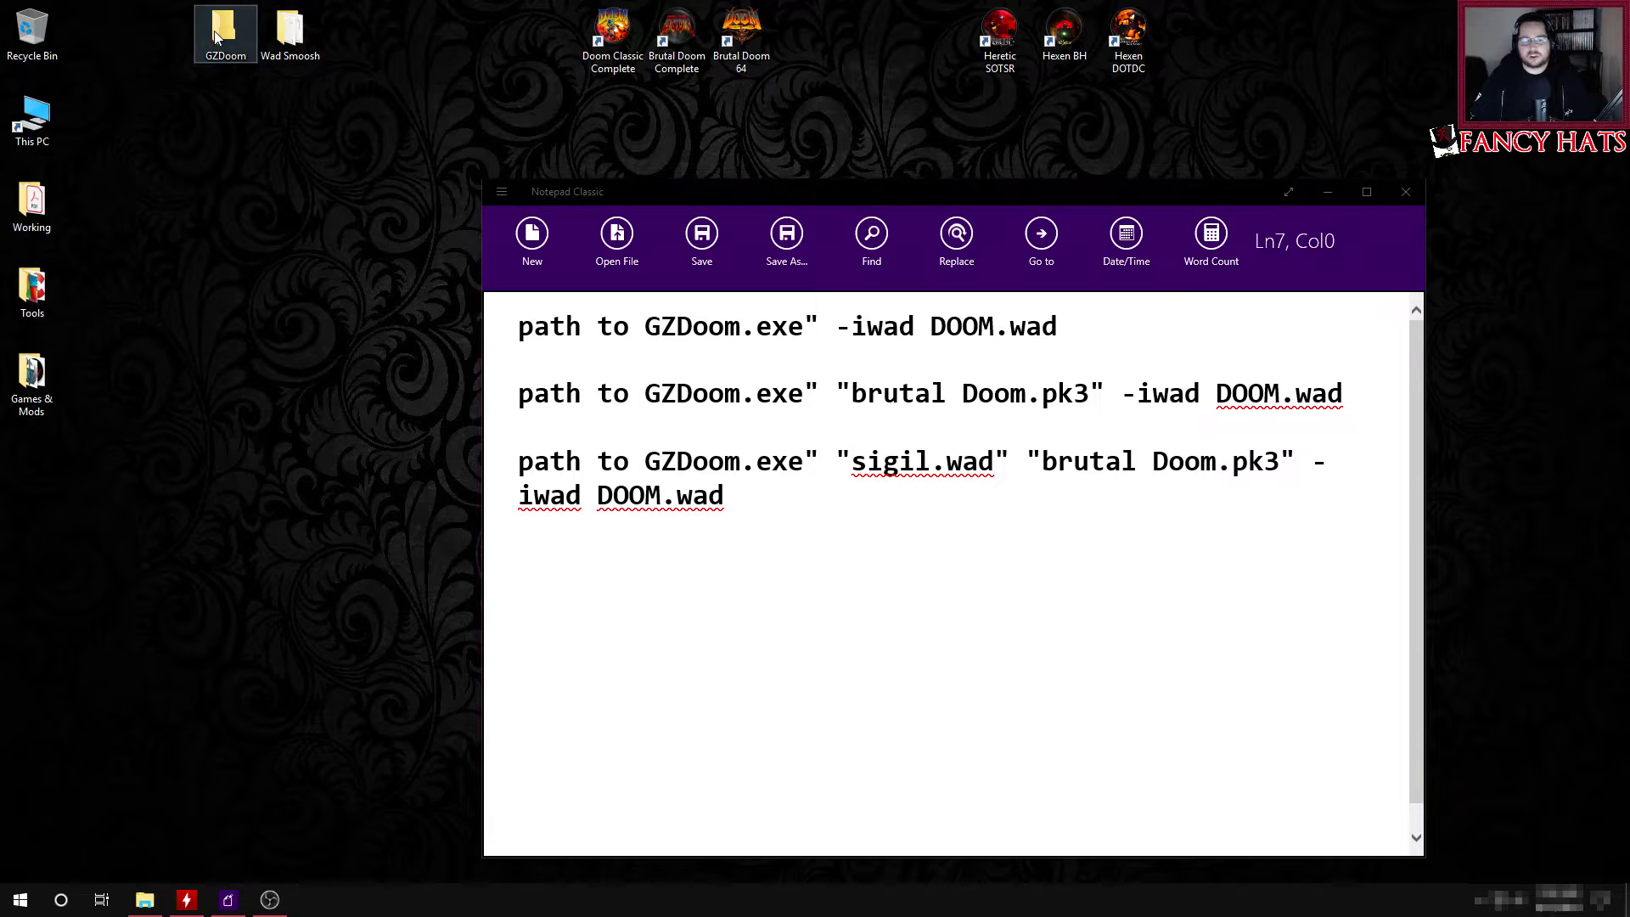
pyautogui.rightClick(906, 452)
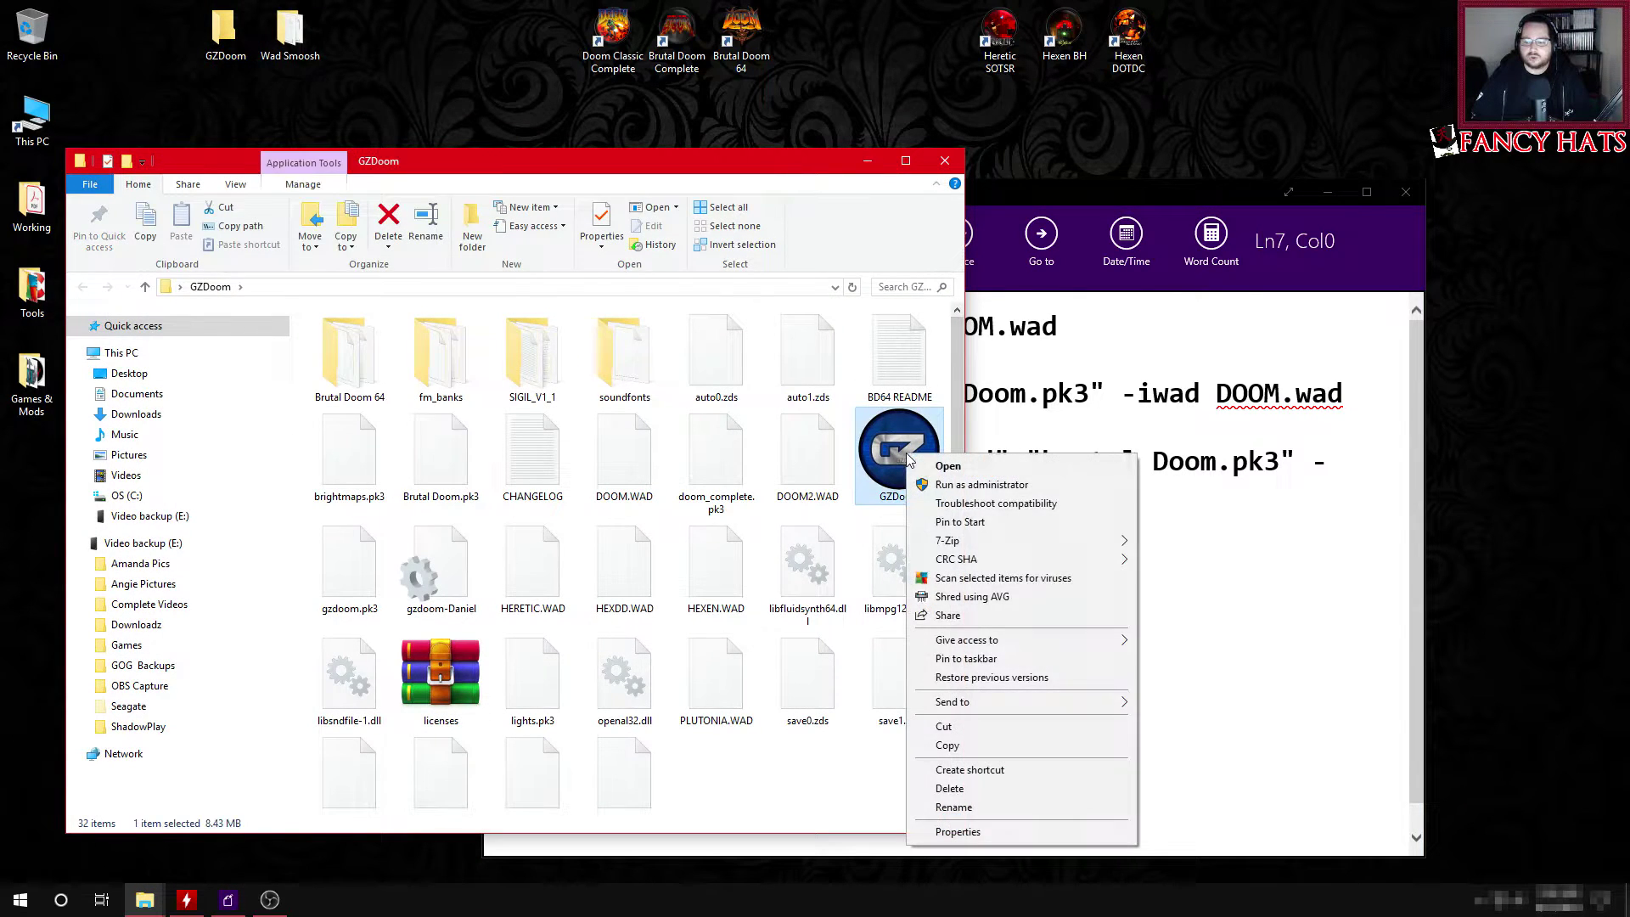
pyautogui.click(968, 770)
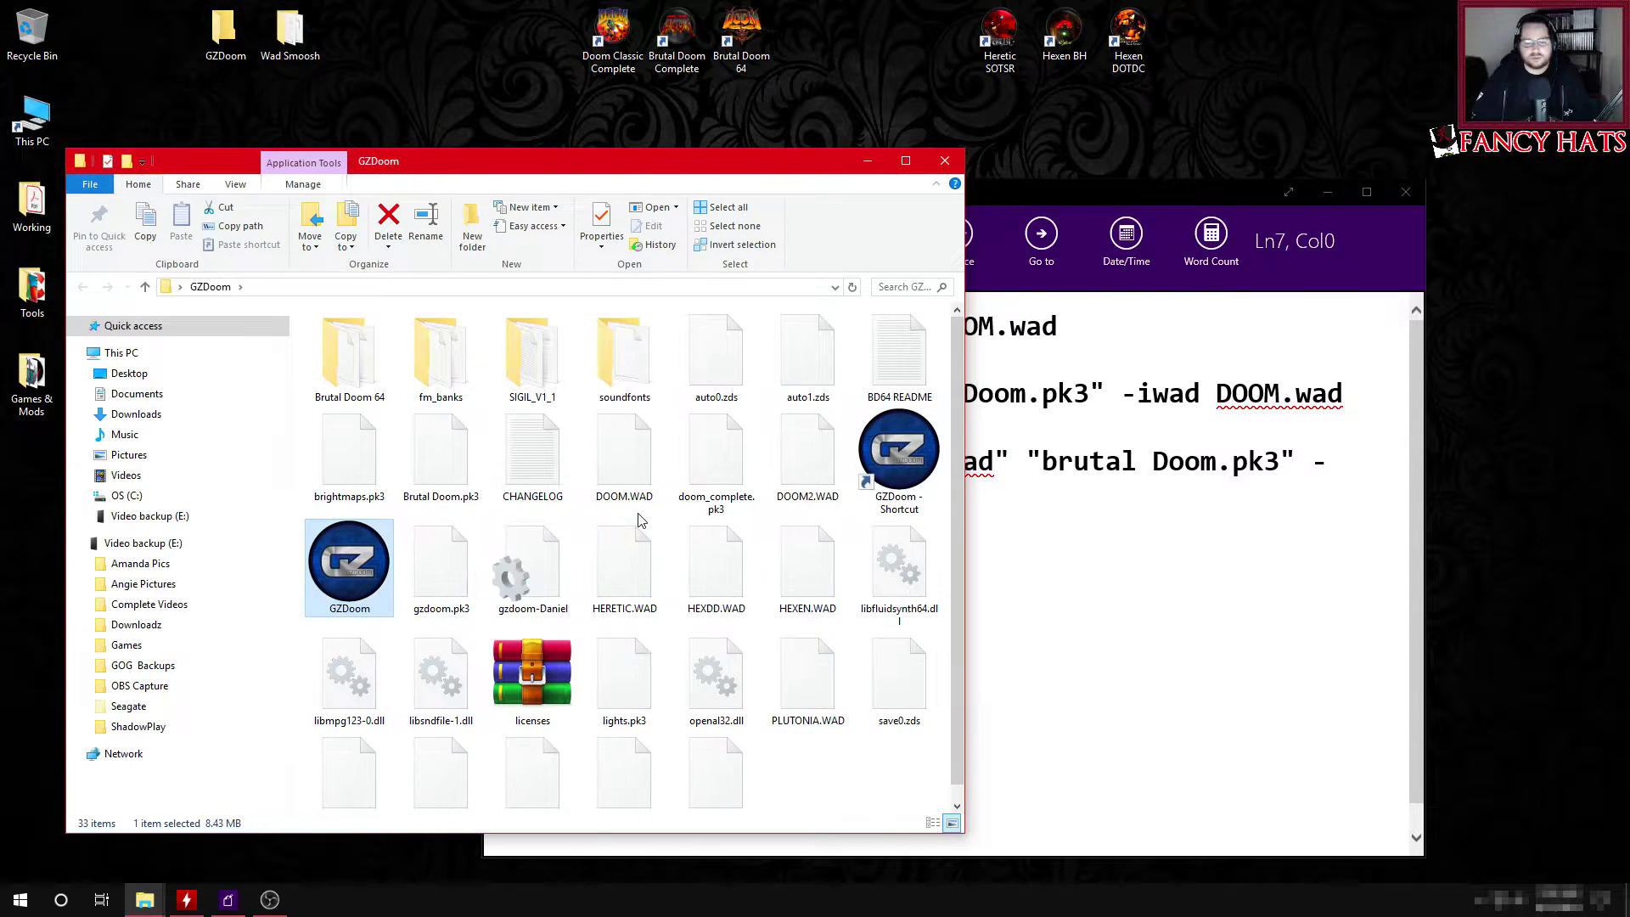
pyautogui.moveTo(898, 492); pyautogui.dragTo(465, 89)
pyautogui.click(945, 161)
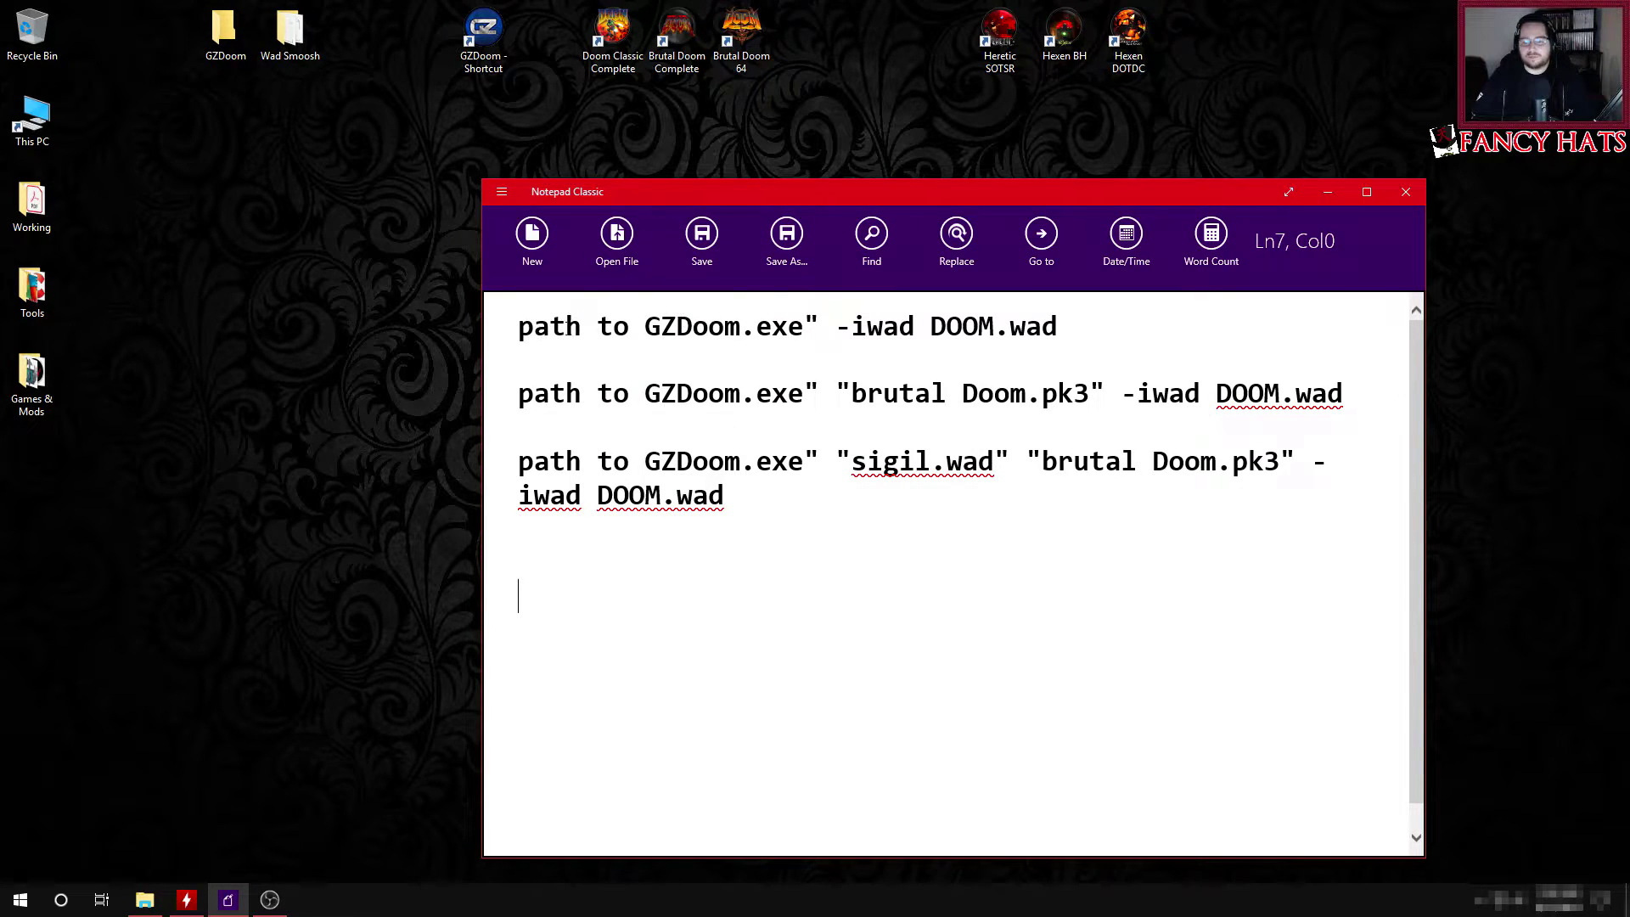
# Step: Open the new GZDoom shortcut's properties and select GZDoom.exe in the Target path
pyautogui.moveTo(533, 326); pyautogui.dragTo(810, 325)
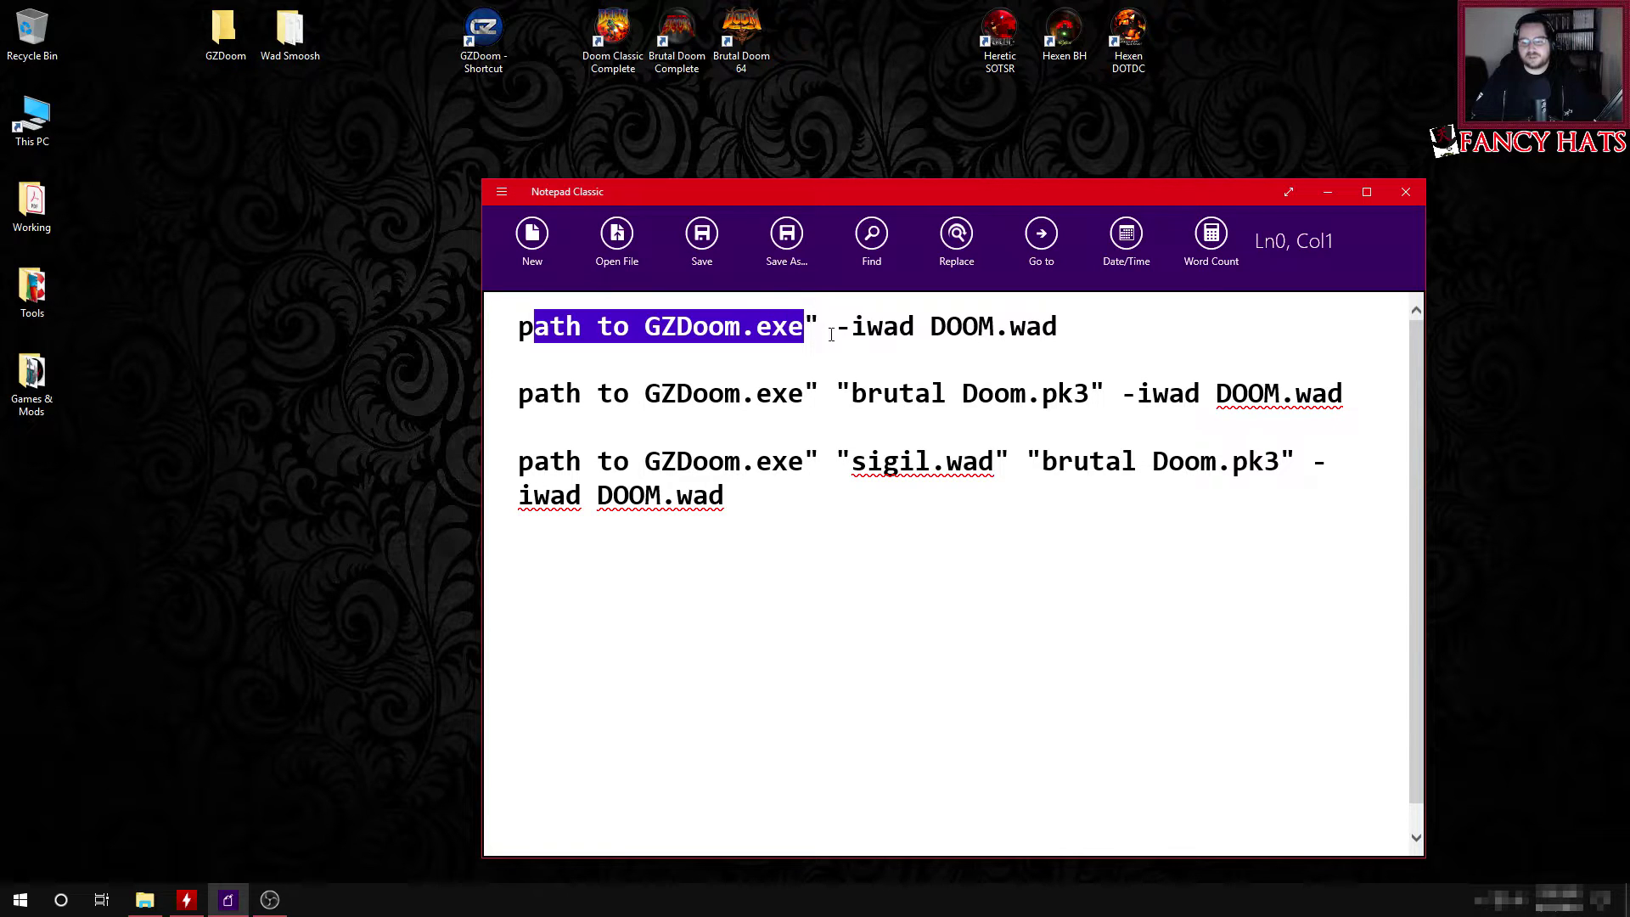
pyautogui.rightClick(494, 75)
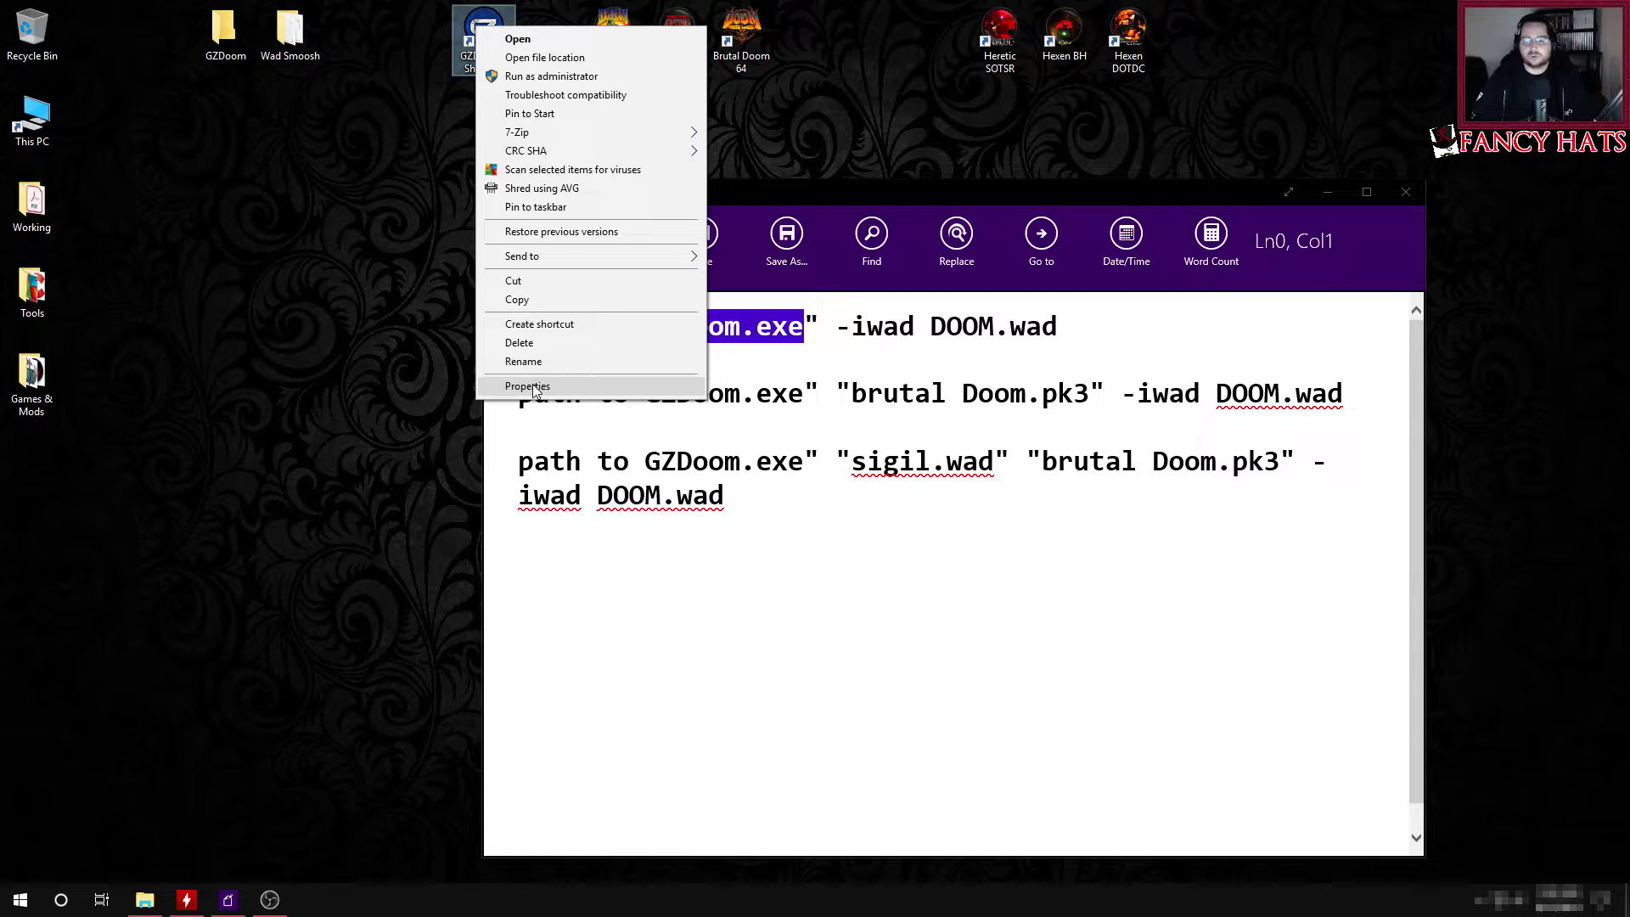
pyautogui.click(532, 386)
pyautogui.moveTo(657, 44); pyautogui.dragTo(303, 181)
pyautogui.moveTo(365, 334); pyautogui.dragTo(414, 333)
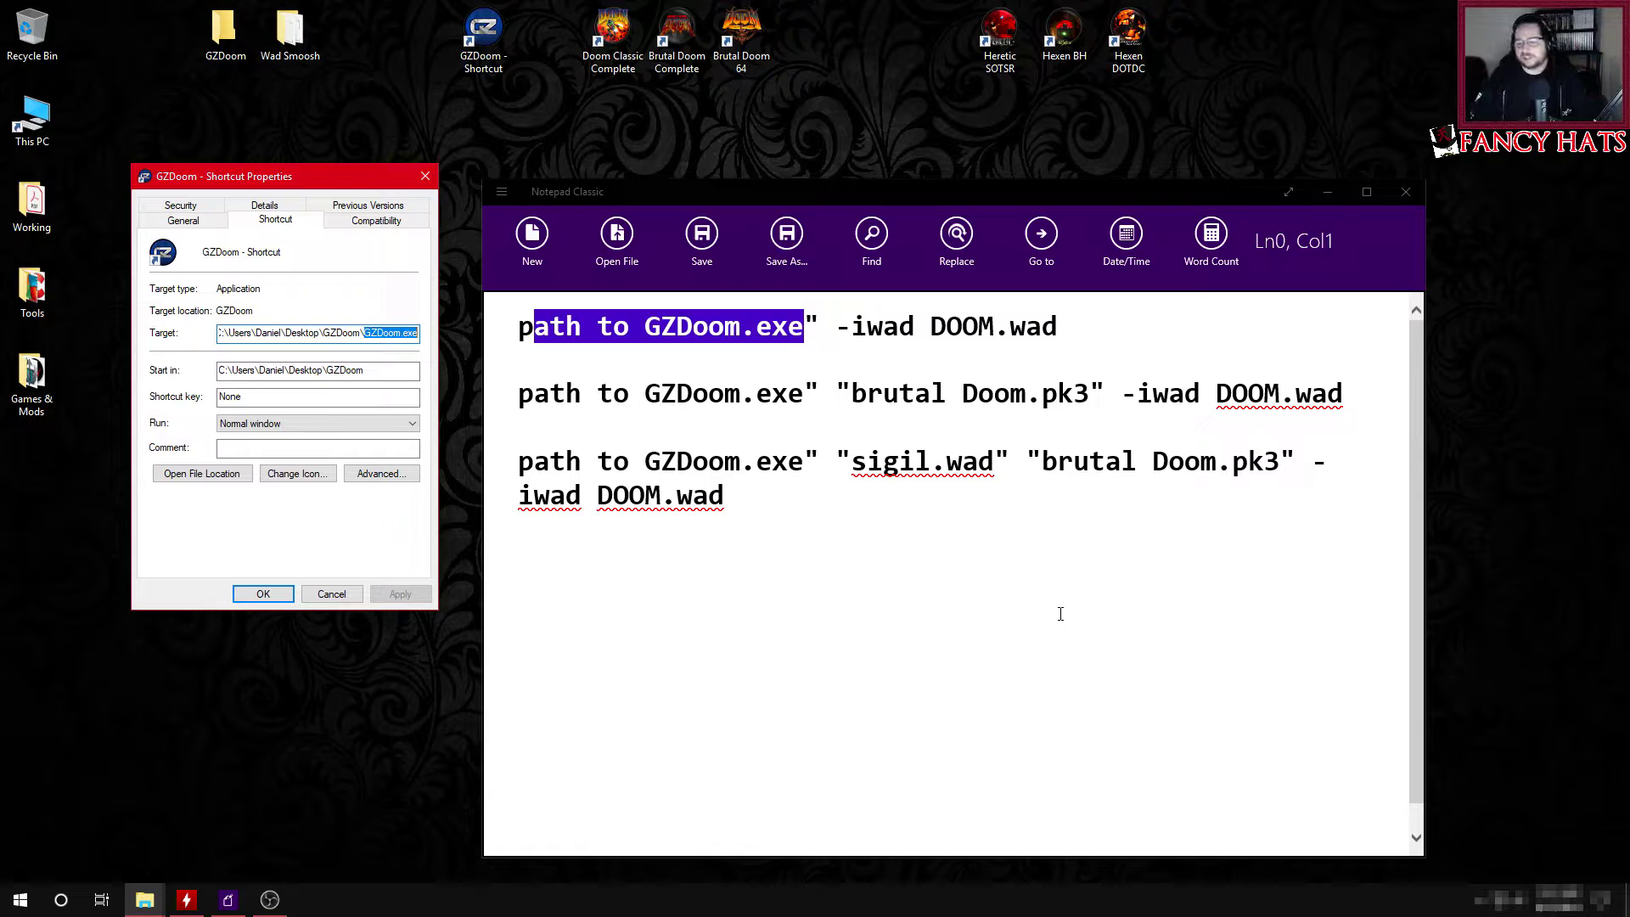
# Step: Copy -iwad DOOM.wad from the notes and paste it after the target path
pyautogui.click(1022, 613)
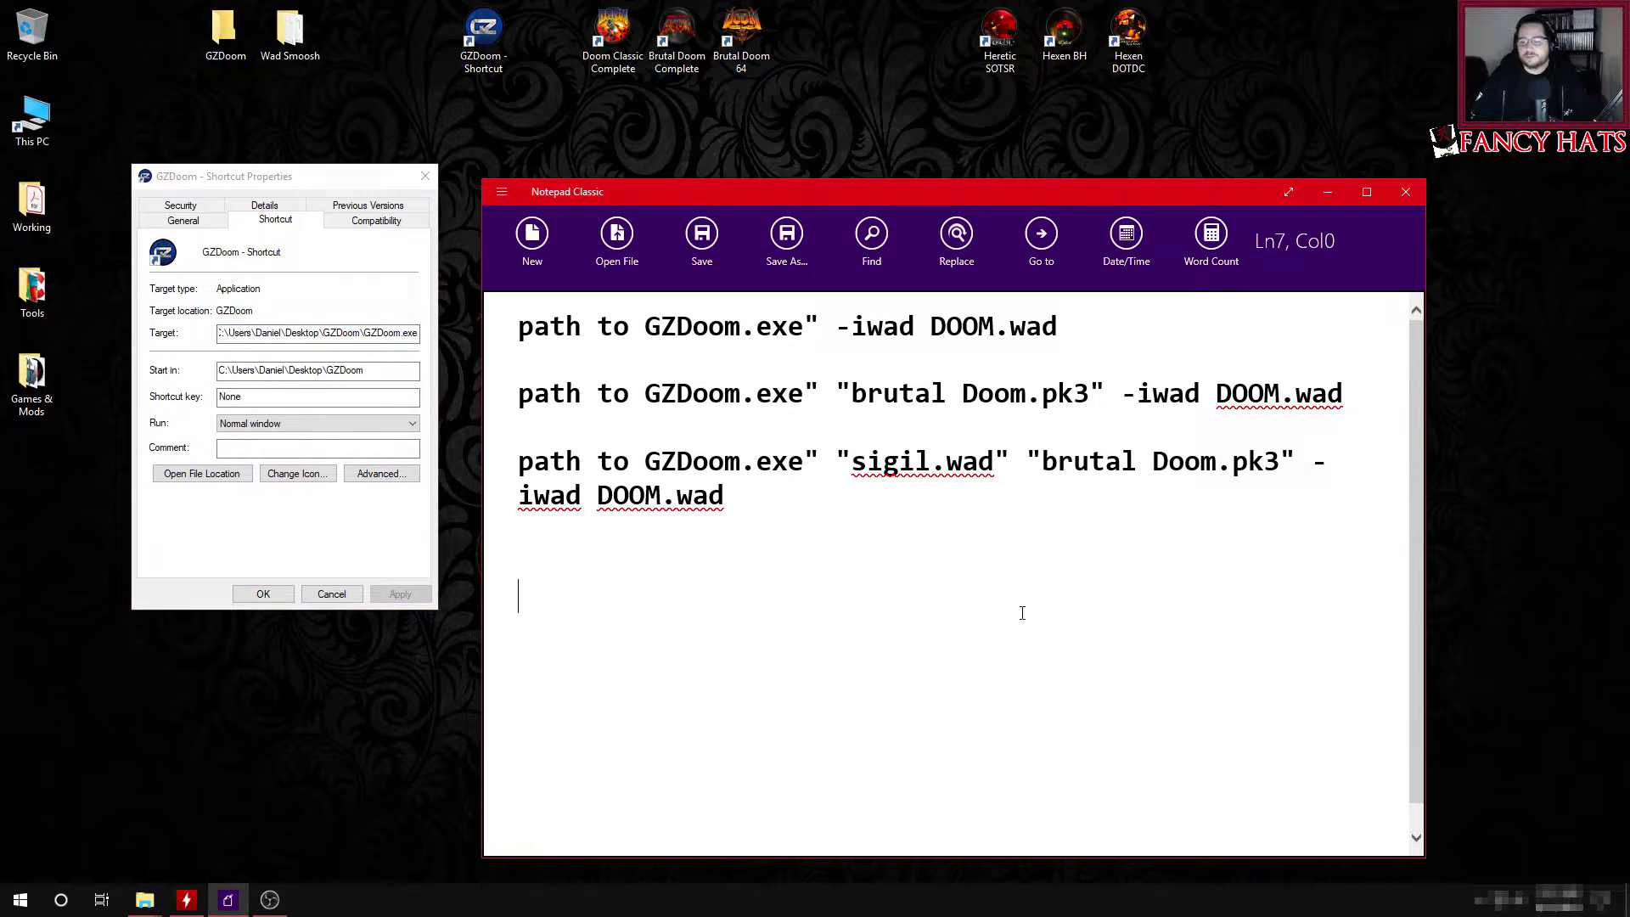
pyautogui.click(839, 324)
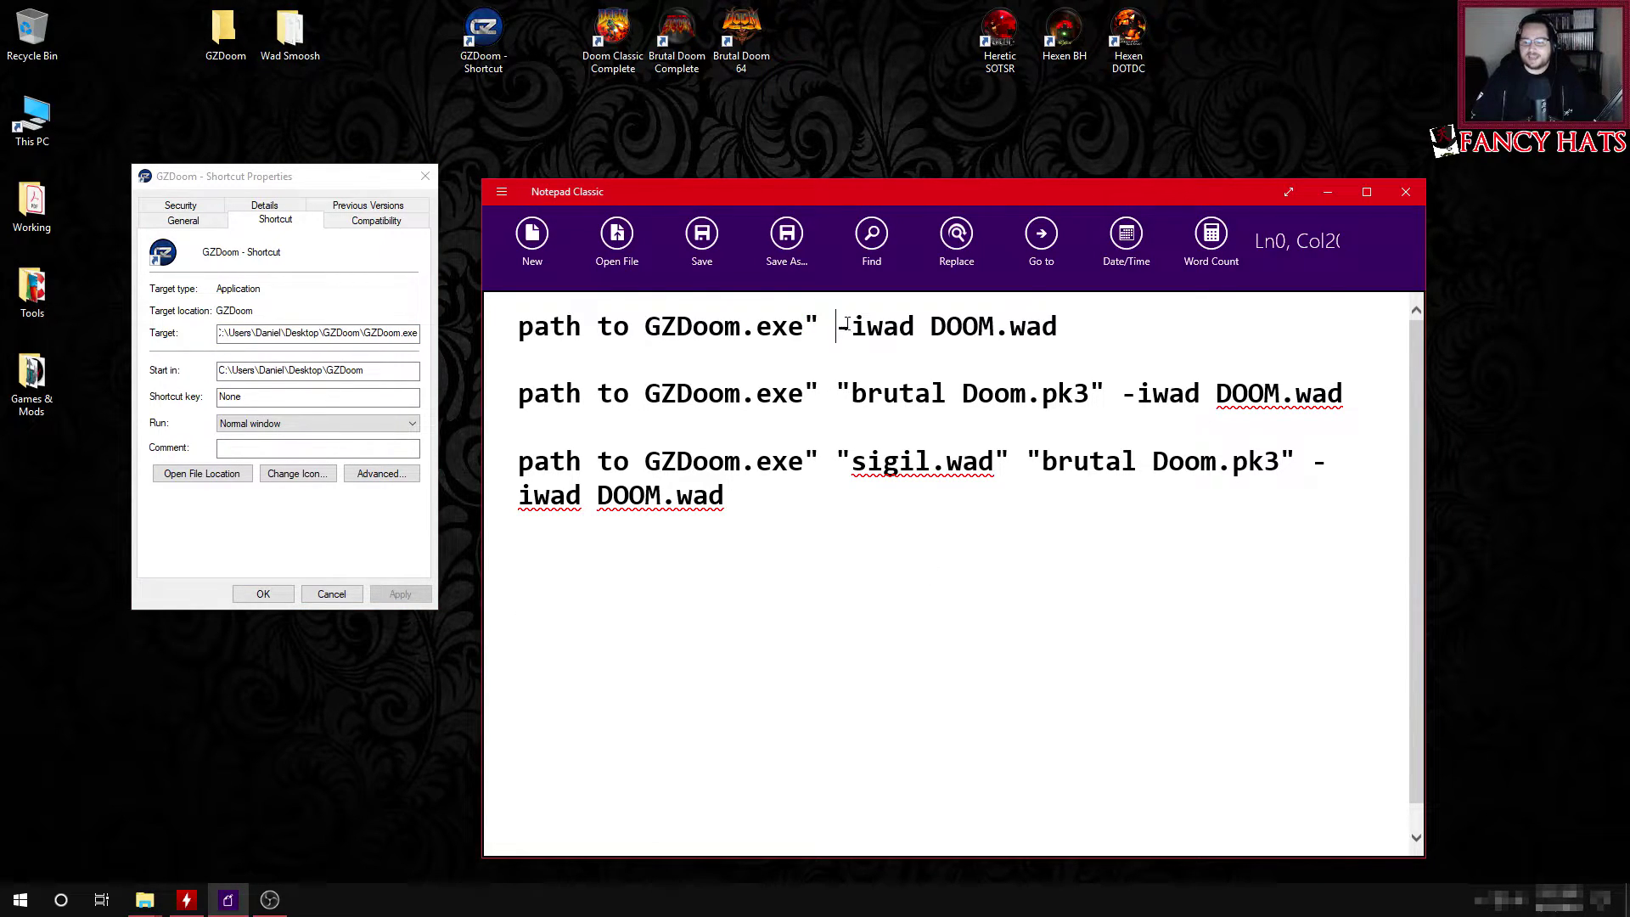
pyautogui.moveTo(850, 325); pyautogui.dragTo(1058, 327)
pyautogui.rightClick(942, 337)
pyautogui.click(965, 378)
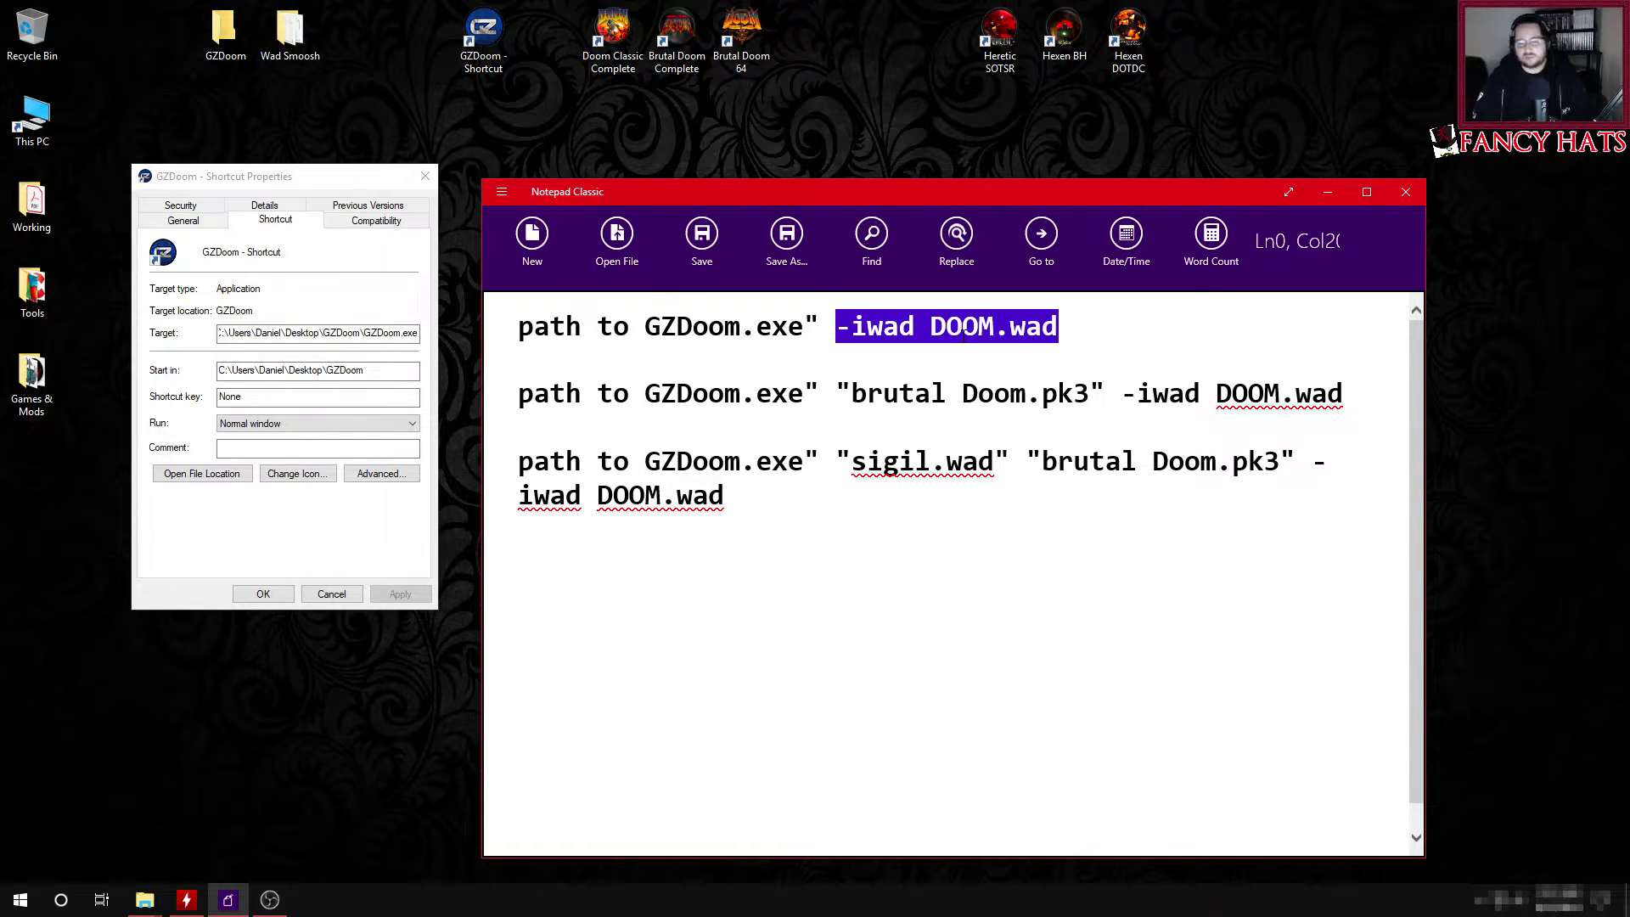
pyautogui.click(413, 337)
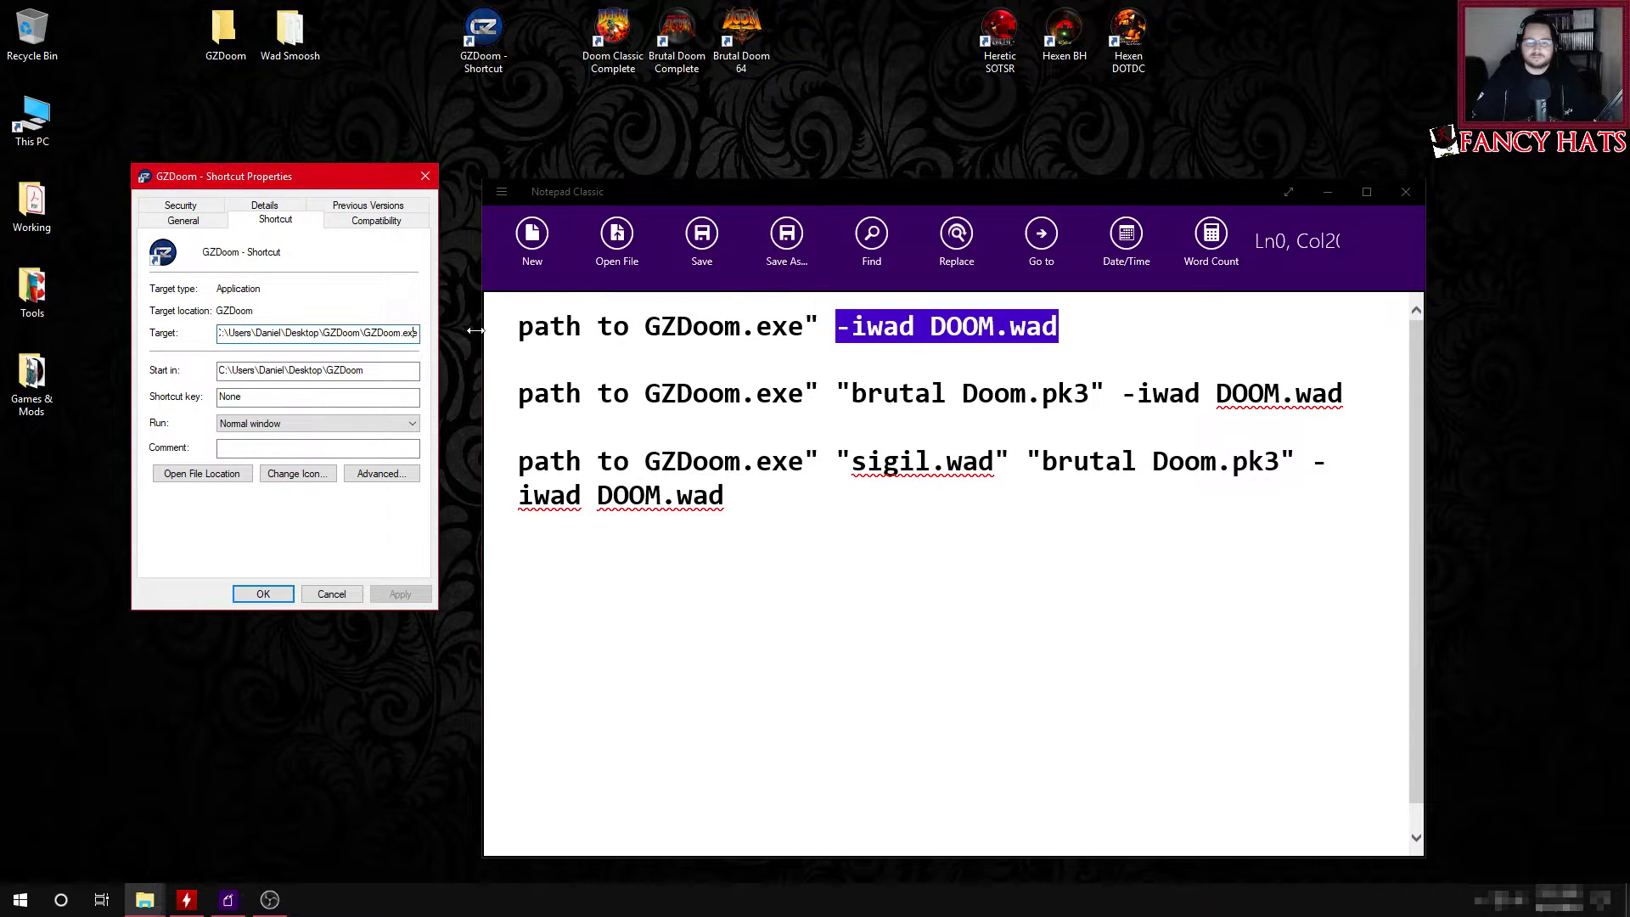
pyautogui.hotkey('ctrl', 'v')
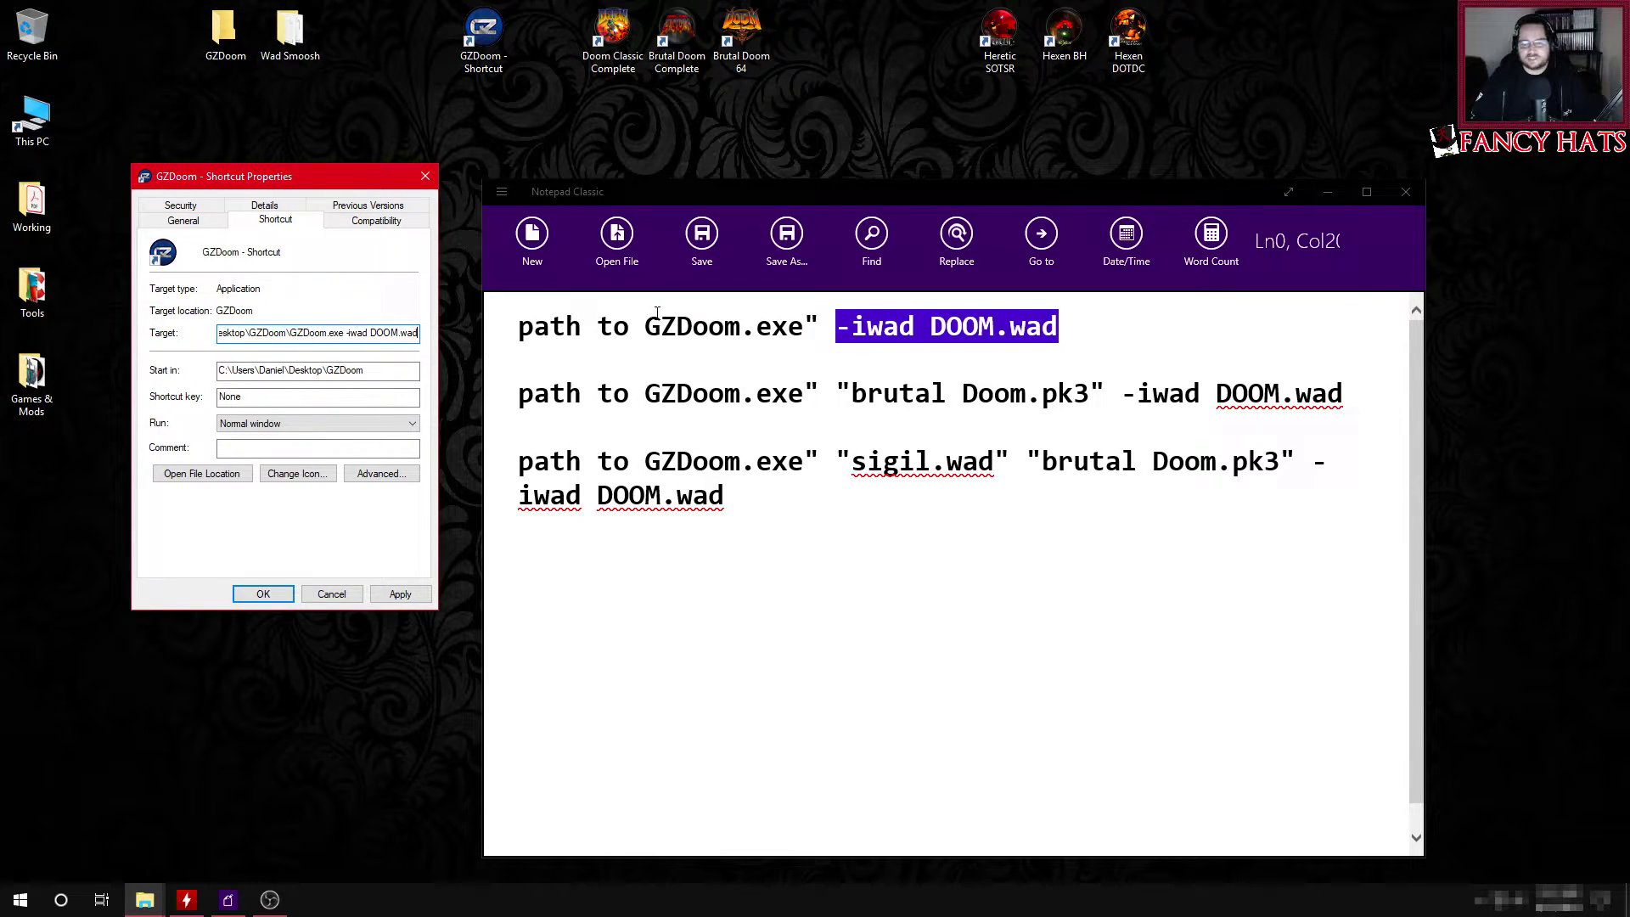
# Step: Check the target ends with GZDoom.exe -iwad DOOM.wad, then apply and close
pyautogui.moveTo(646, 326); pyautogui.dragTo(1081, 334)
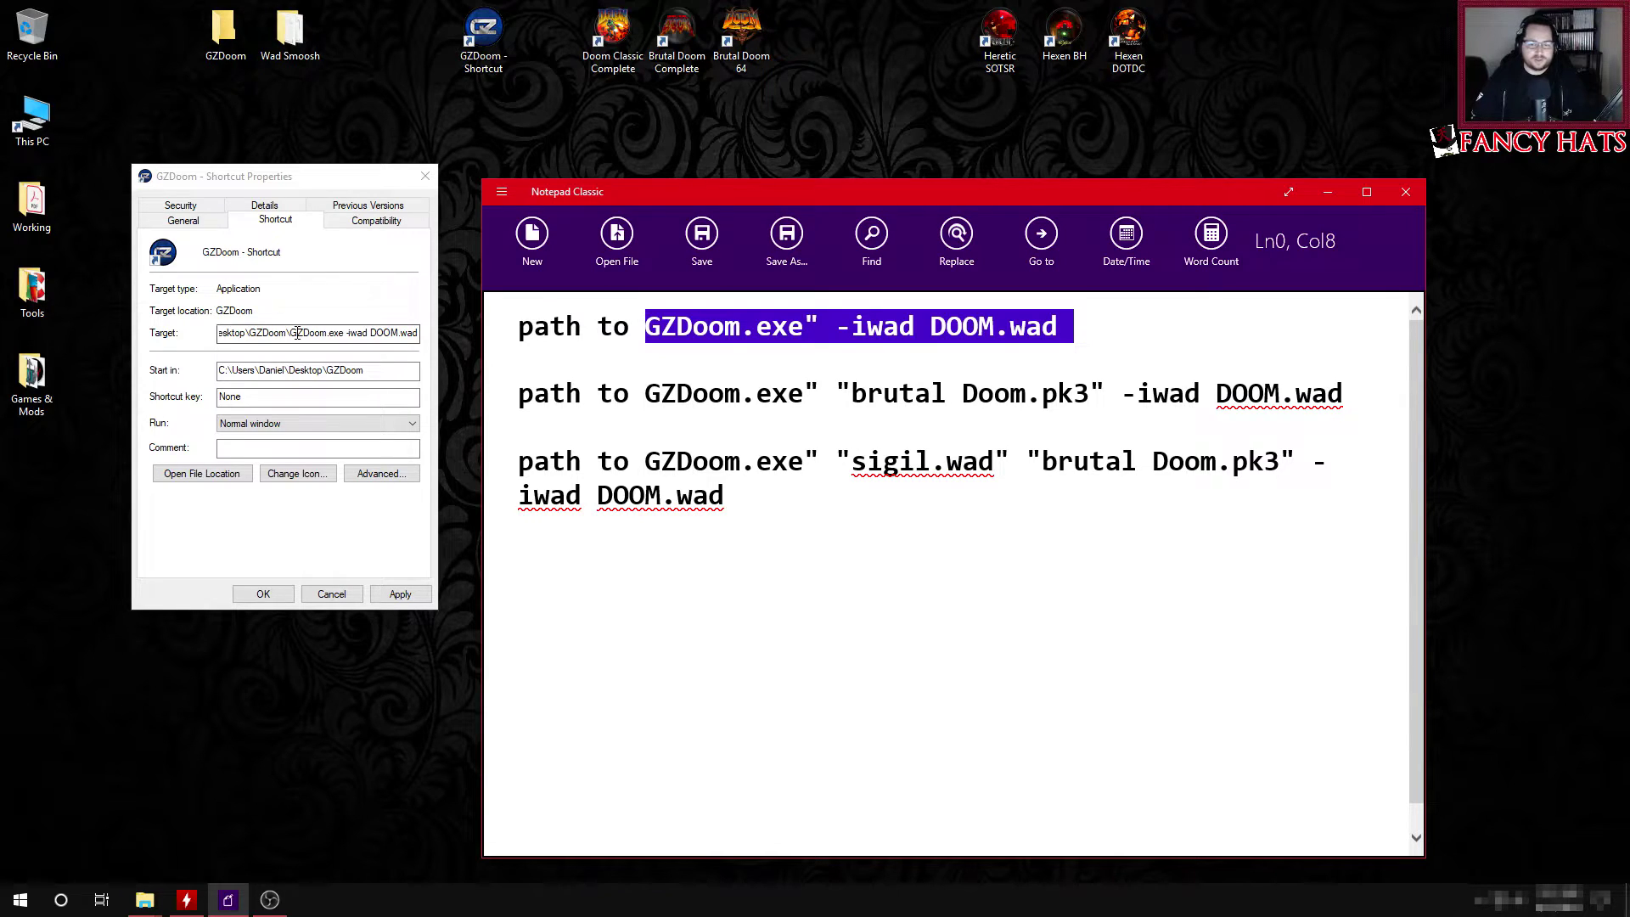
pyautogui.moveTo(290, 332); pyautogui.dragTo(417, 333)
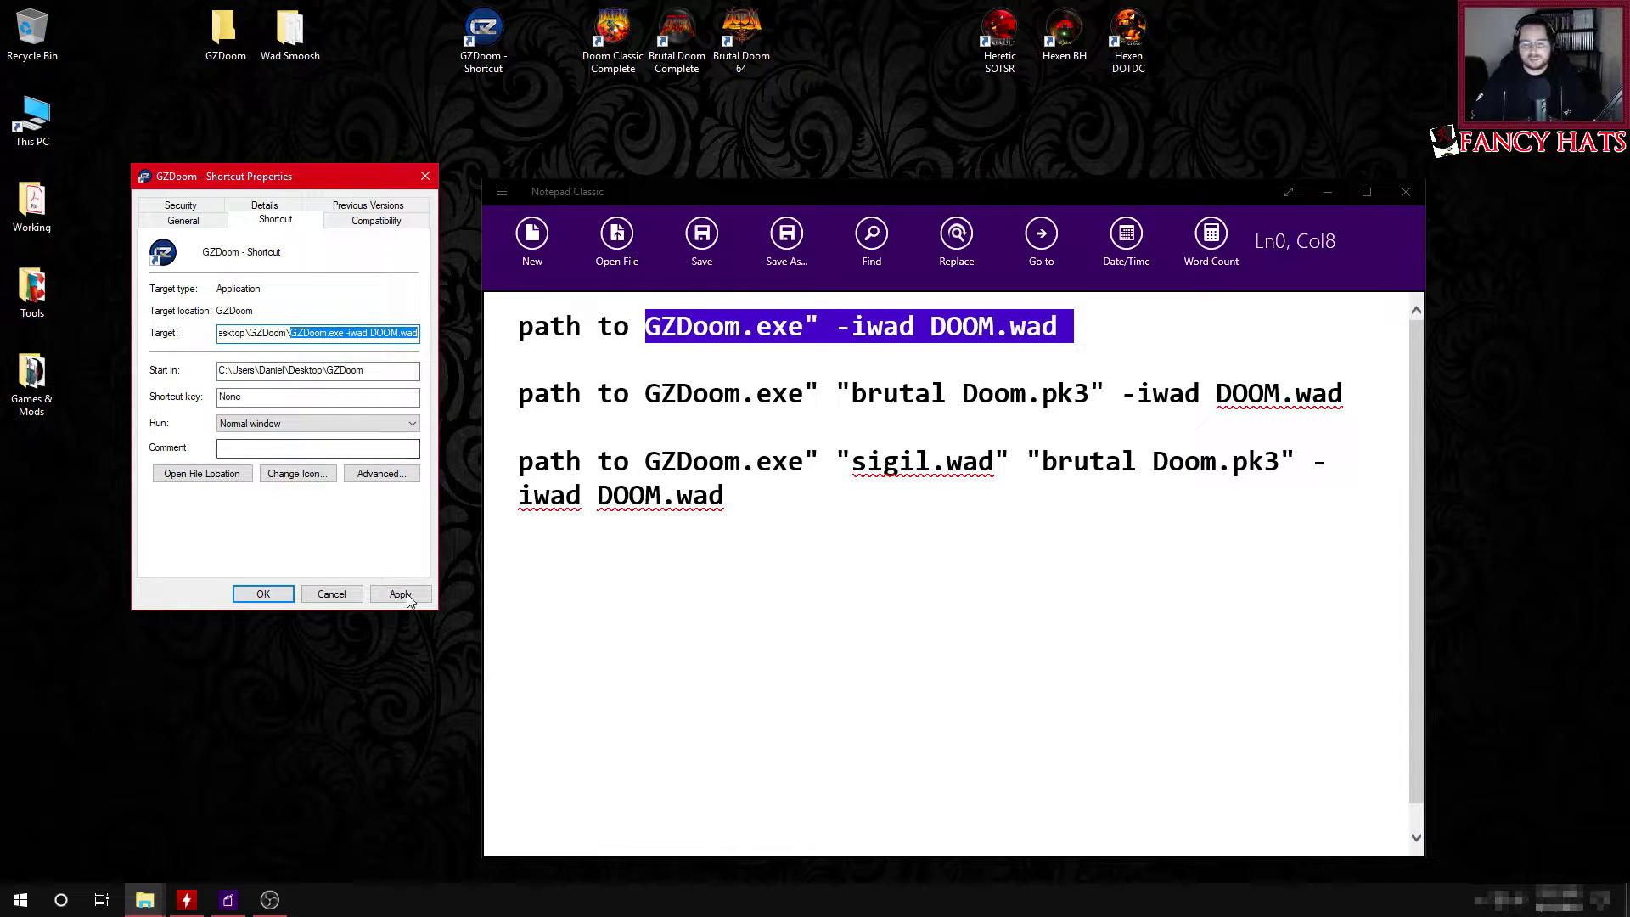
pyautogui.click(400, 595)
pyautogui.click(265, 593)
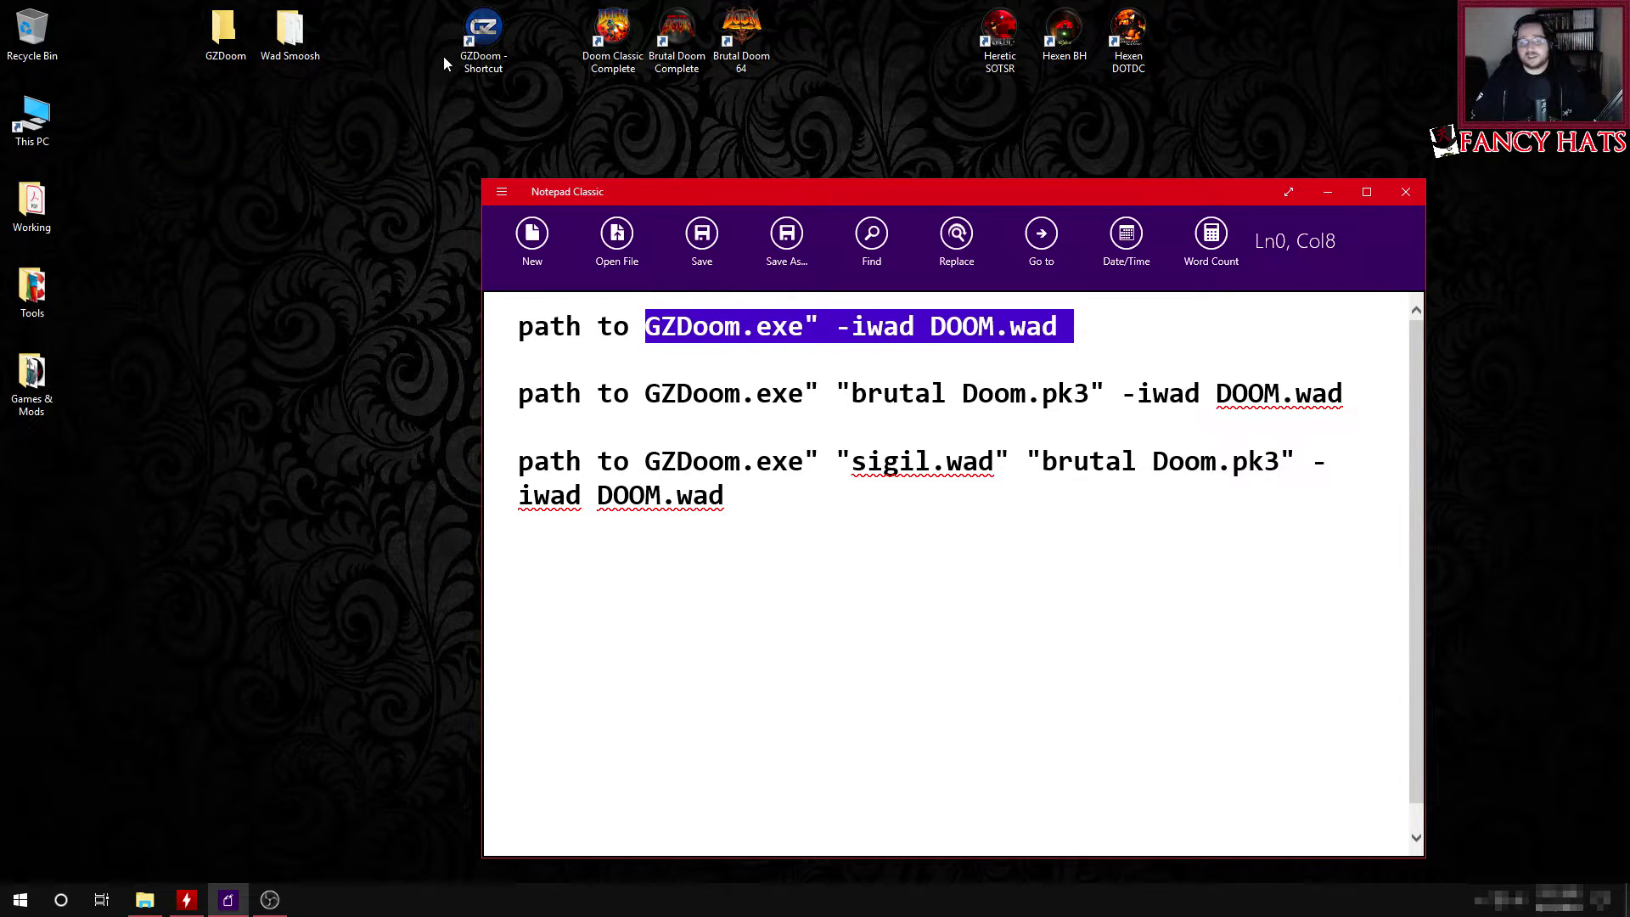
# Step: Launch the GZDoom shortcut, check The Ultimate Doom episode menu, then quit
pyautogui.doubleClick(488, 50)
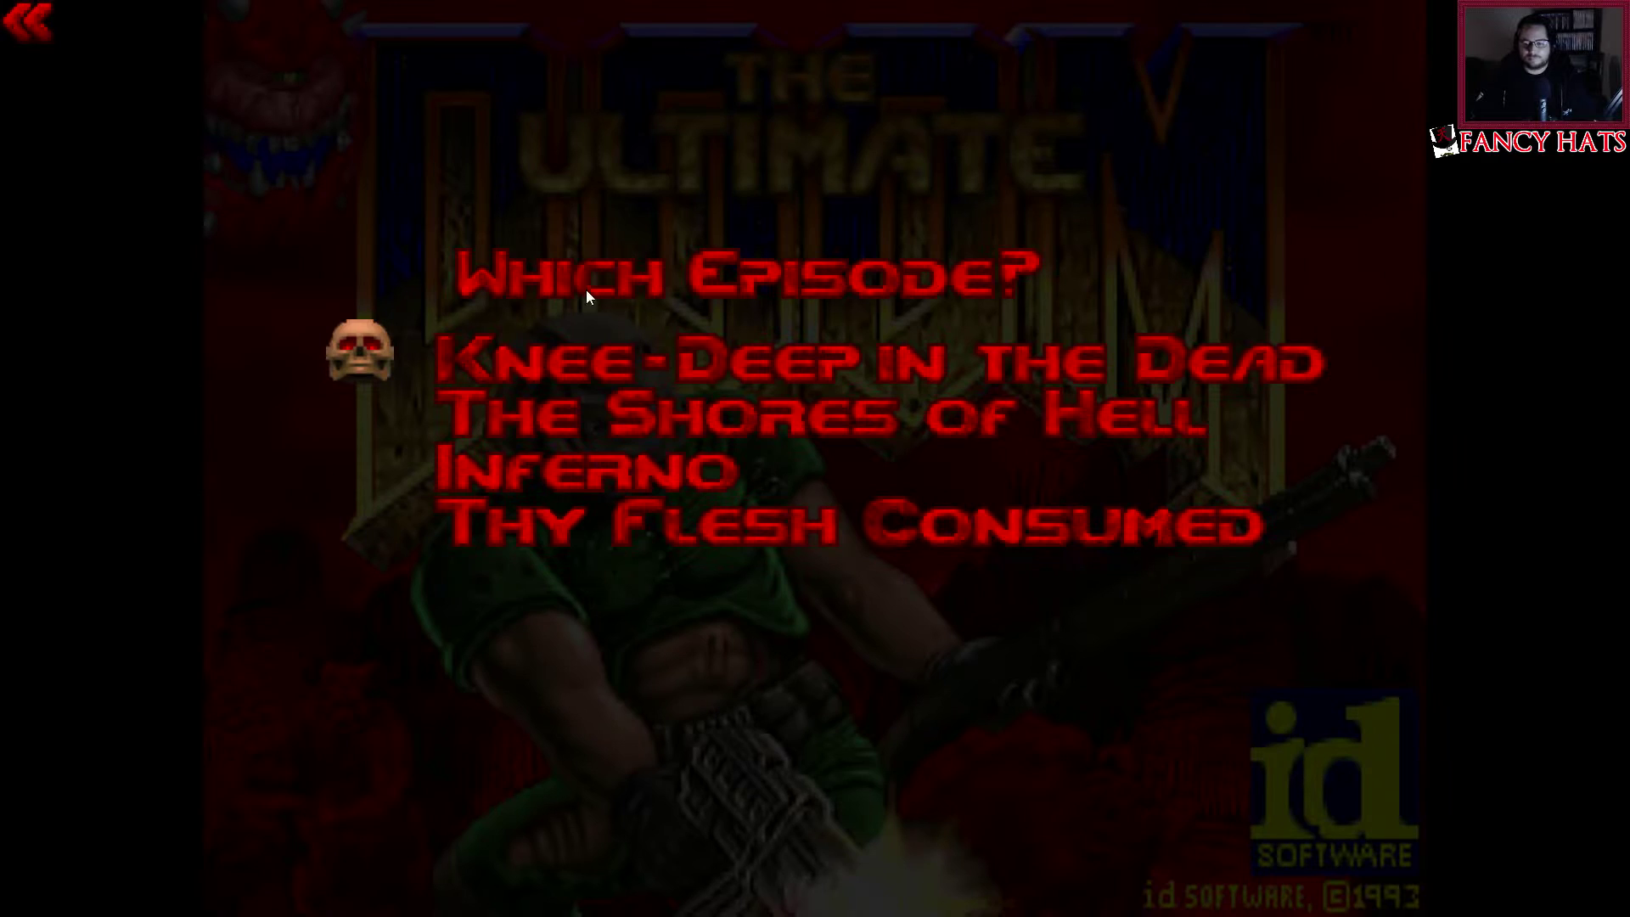
pyautogui.press('Escape')
pyautogui.click(776, 610)
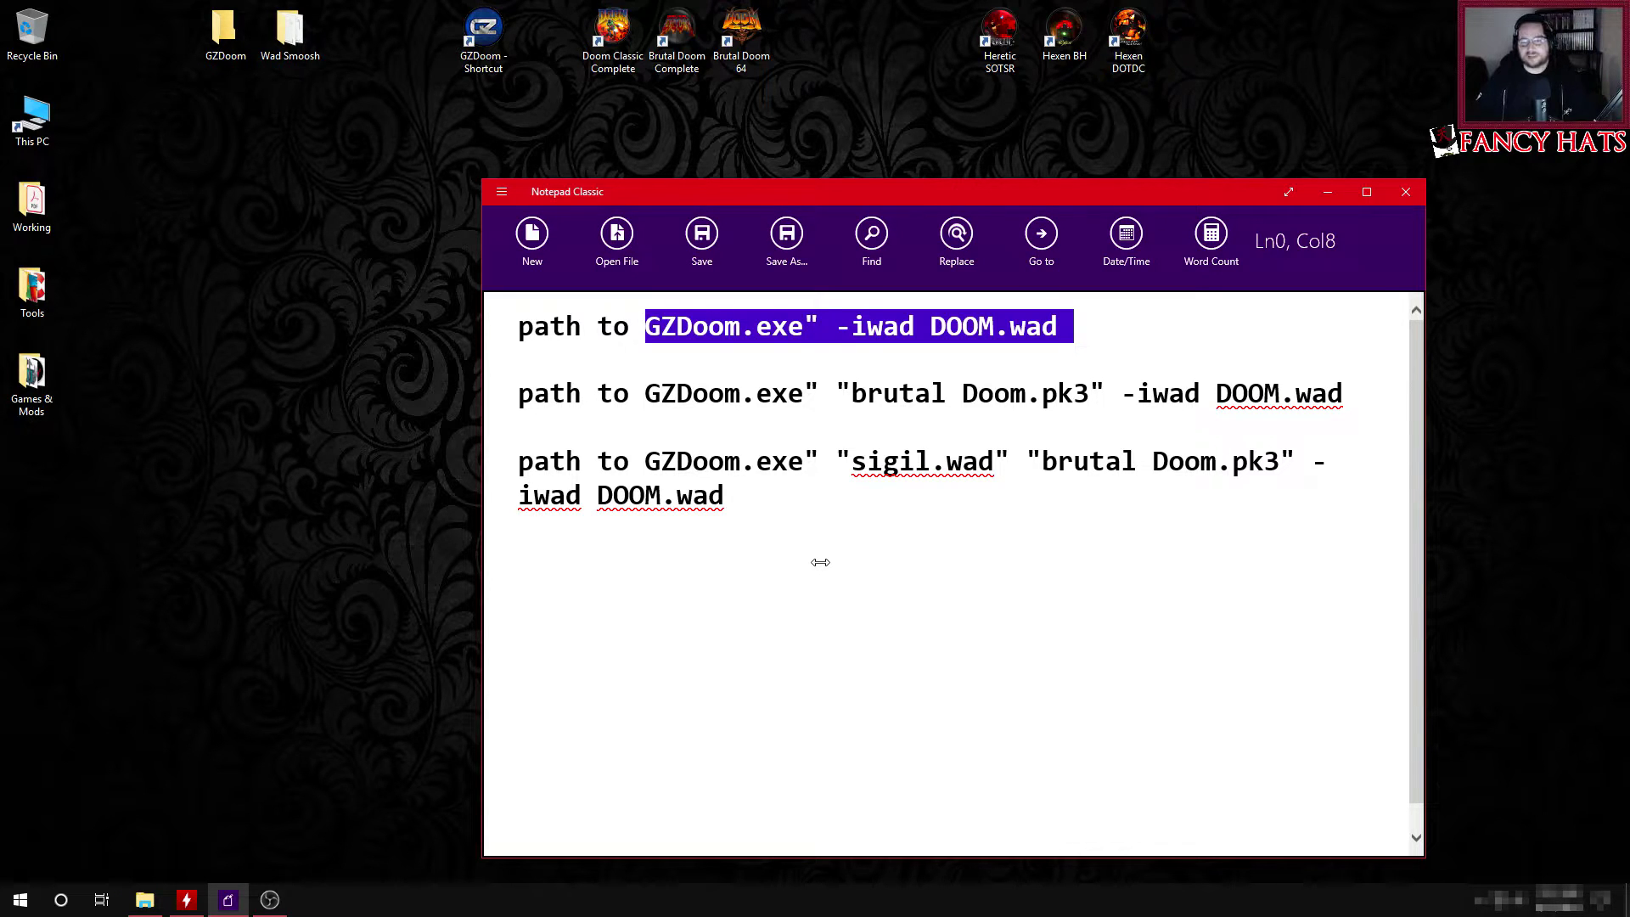
pyautogui.click(820, 562)
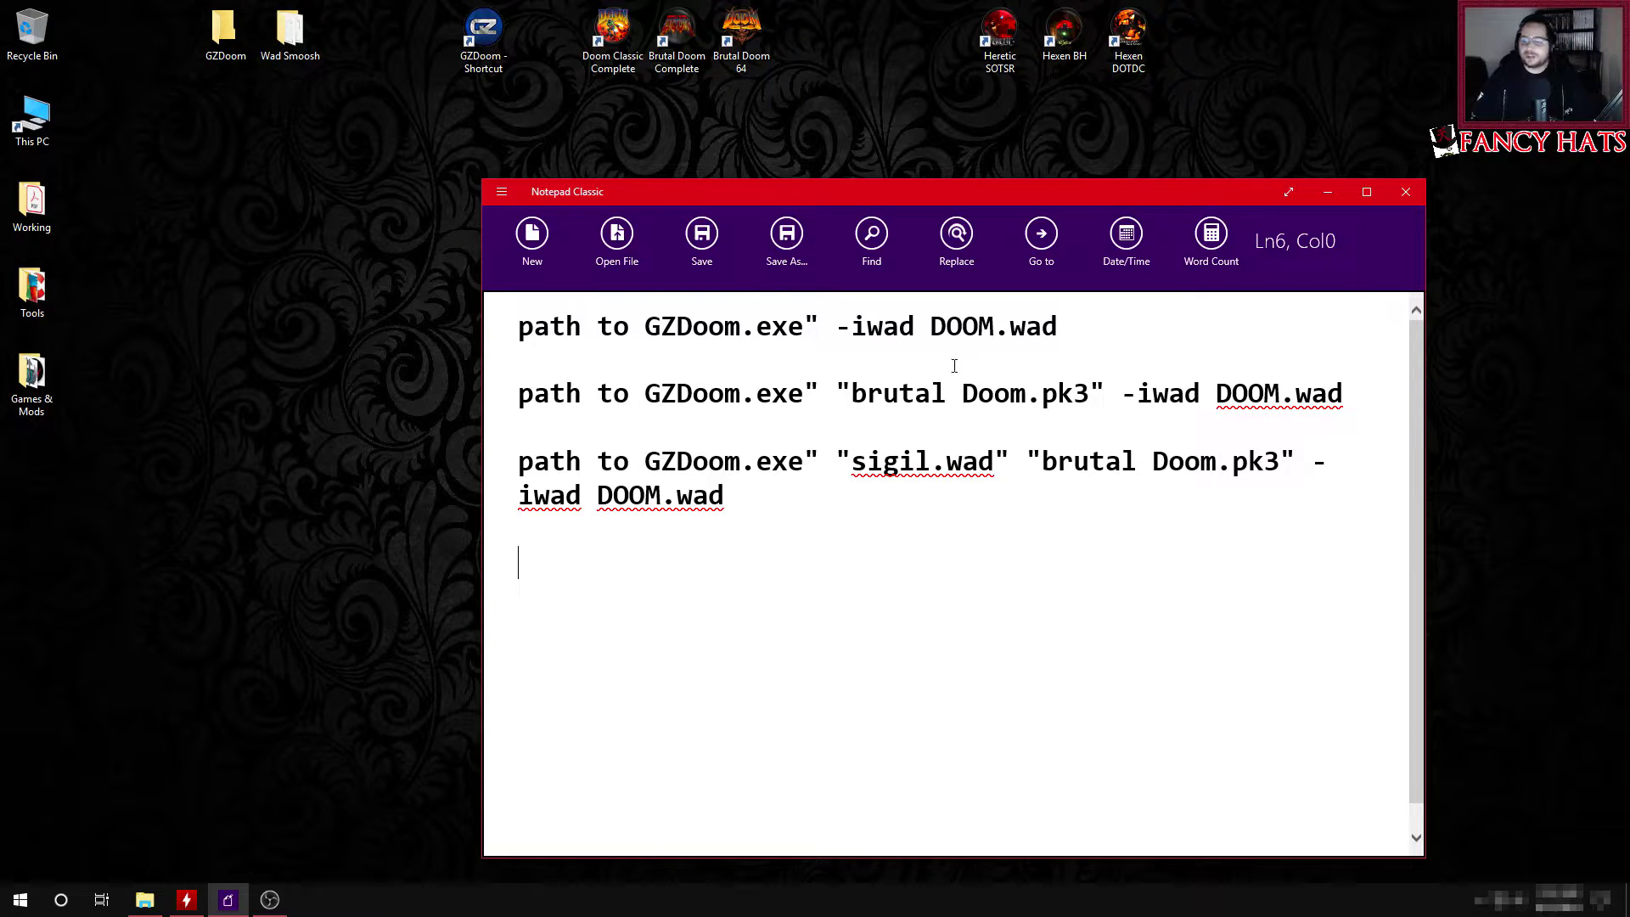
# Step: Open the GZDoom folder, select the 81.5 MB Brutal Doom.pk3, then close it
pyautogui.doubleClick(223, 39)
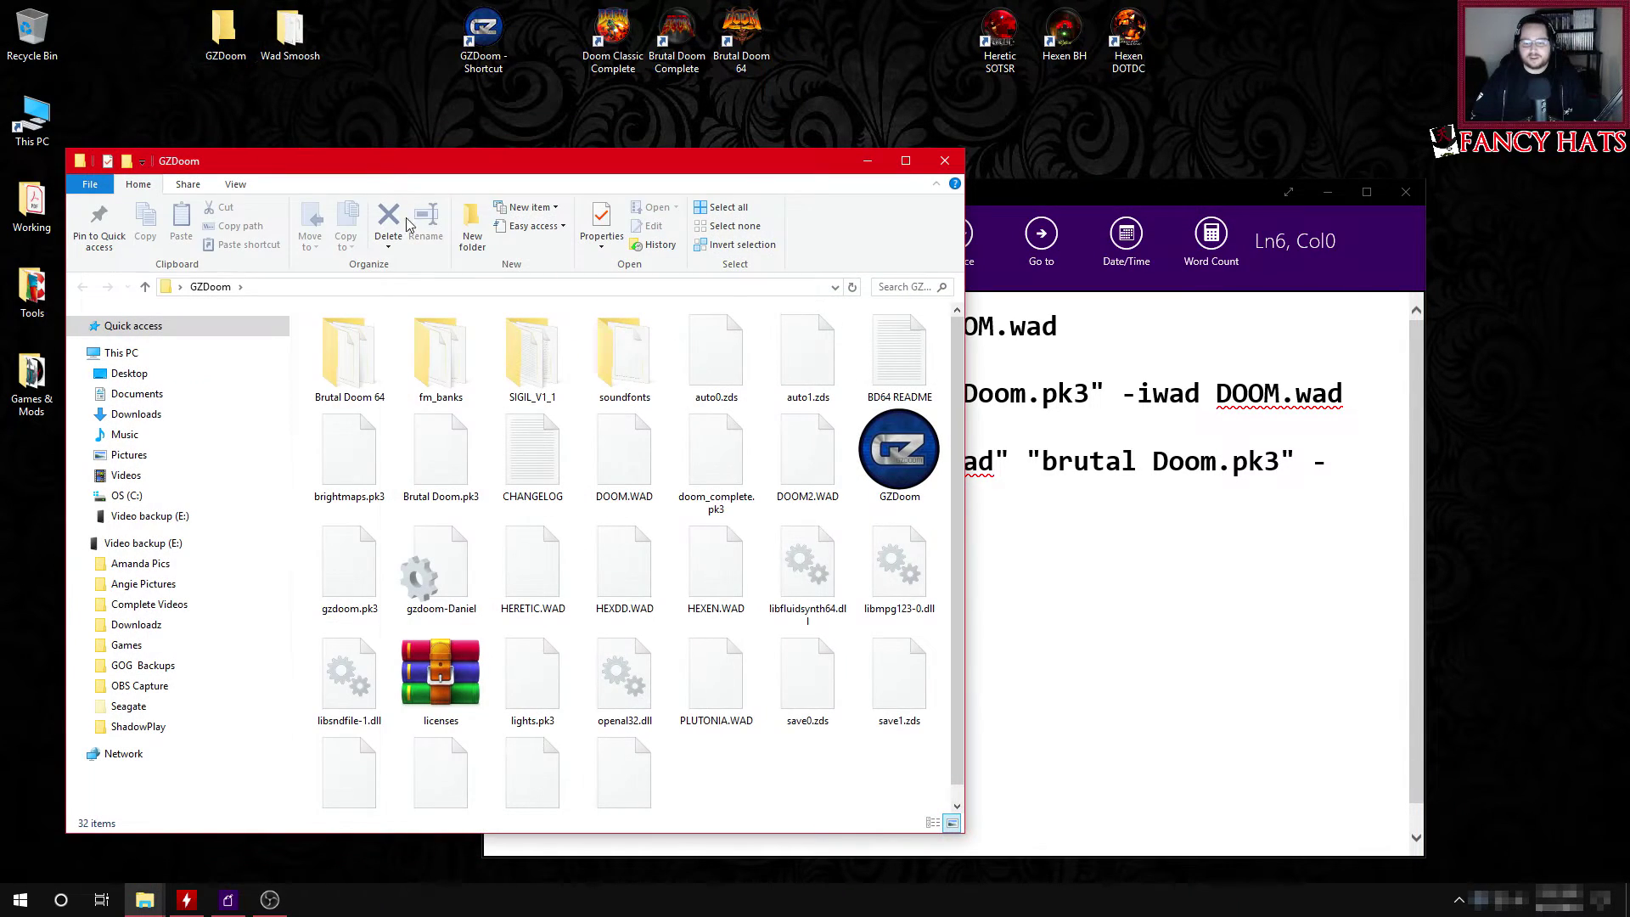
pyautogui.click(441, 476)
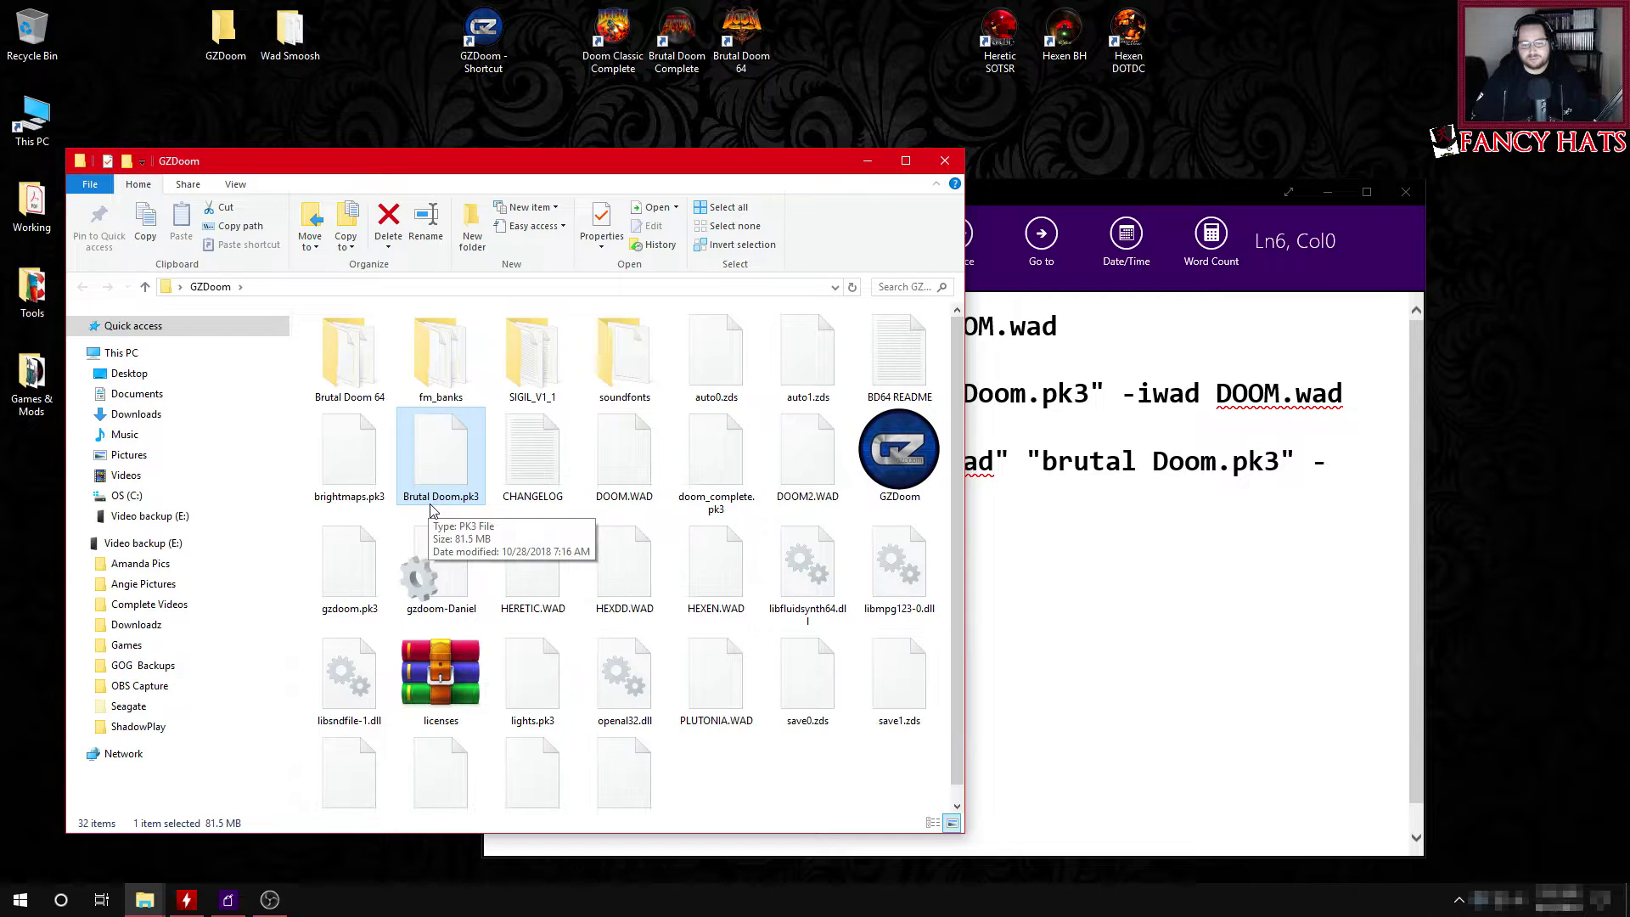
pyautogui.click(944, 162)
pyautogui.moveTo(942, 196); pyautogui.dragTo(847, 175)
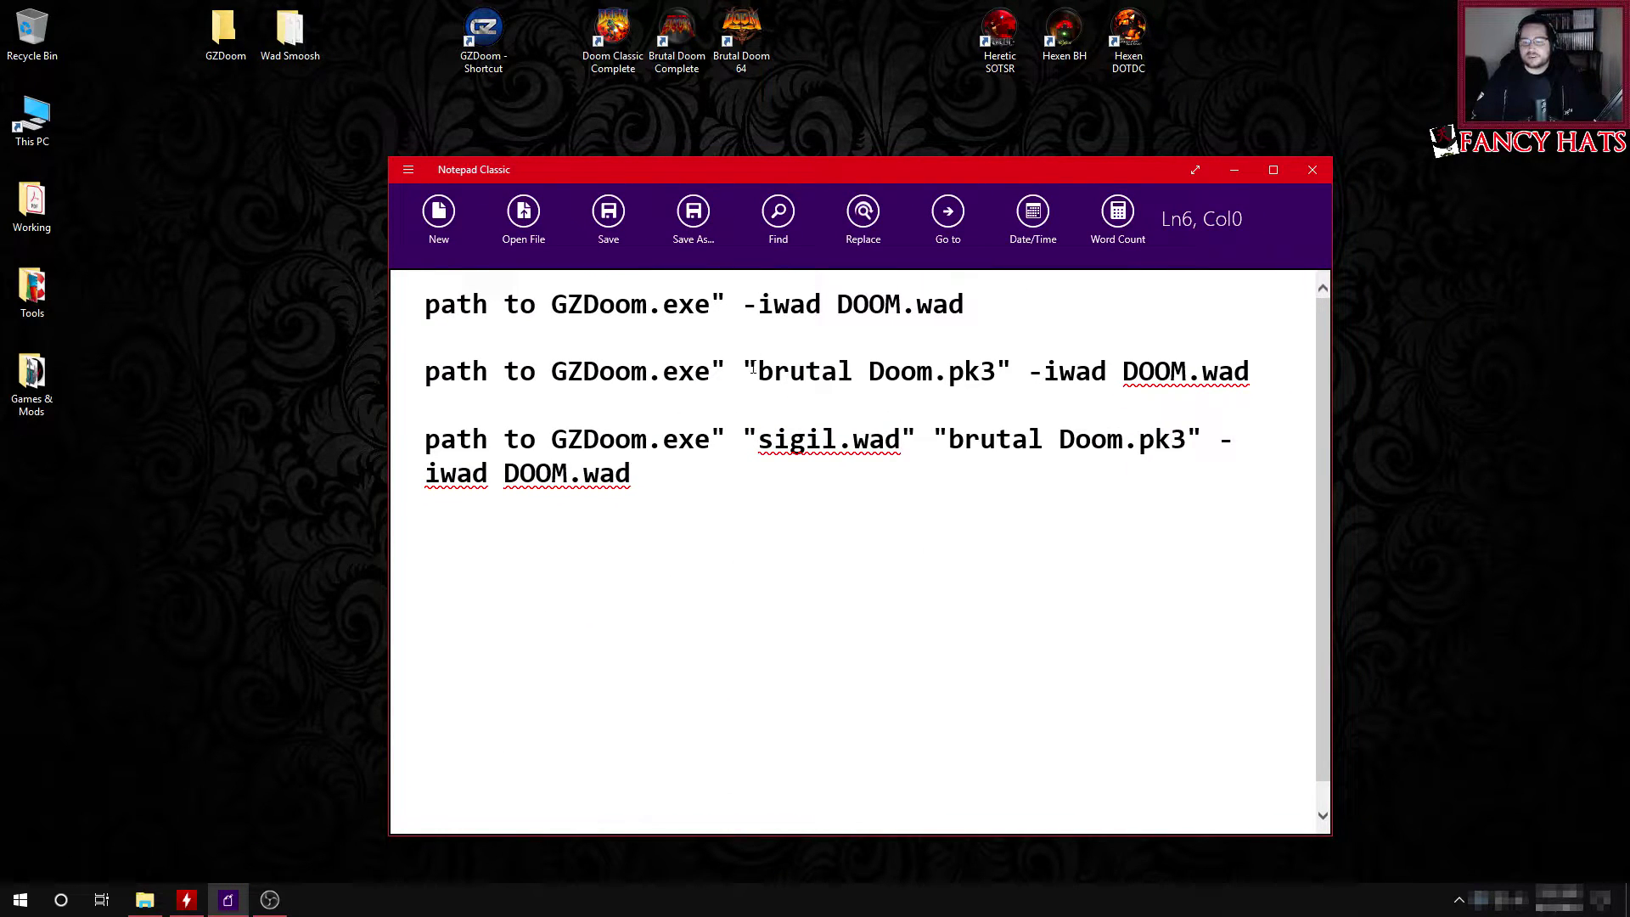
# Step: Select the quoted "brutal Doom.pk3" on line 2 of the notes for copying
pyautogui.moveTo(743, 371); pyautogui.dragTo(1014, 365)
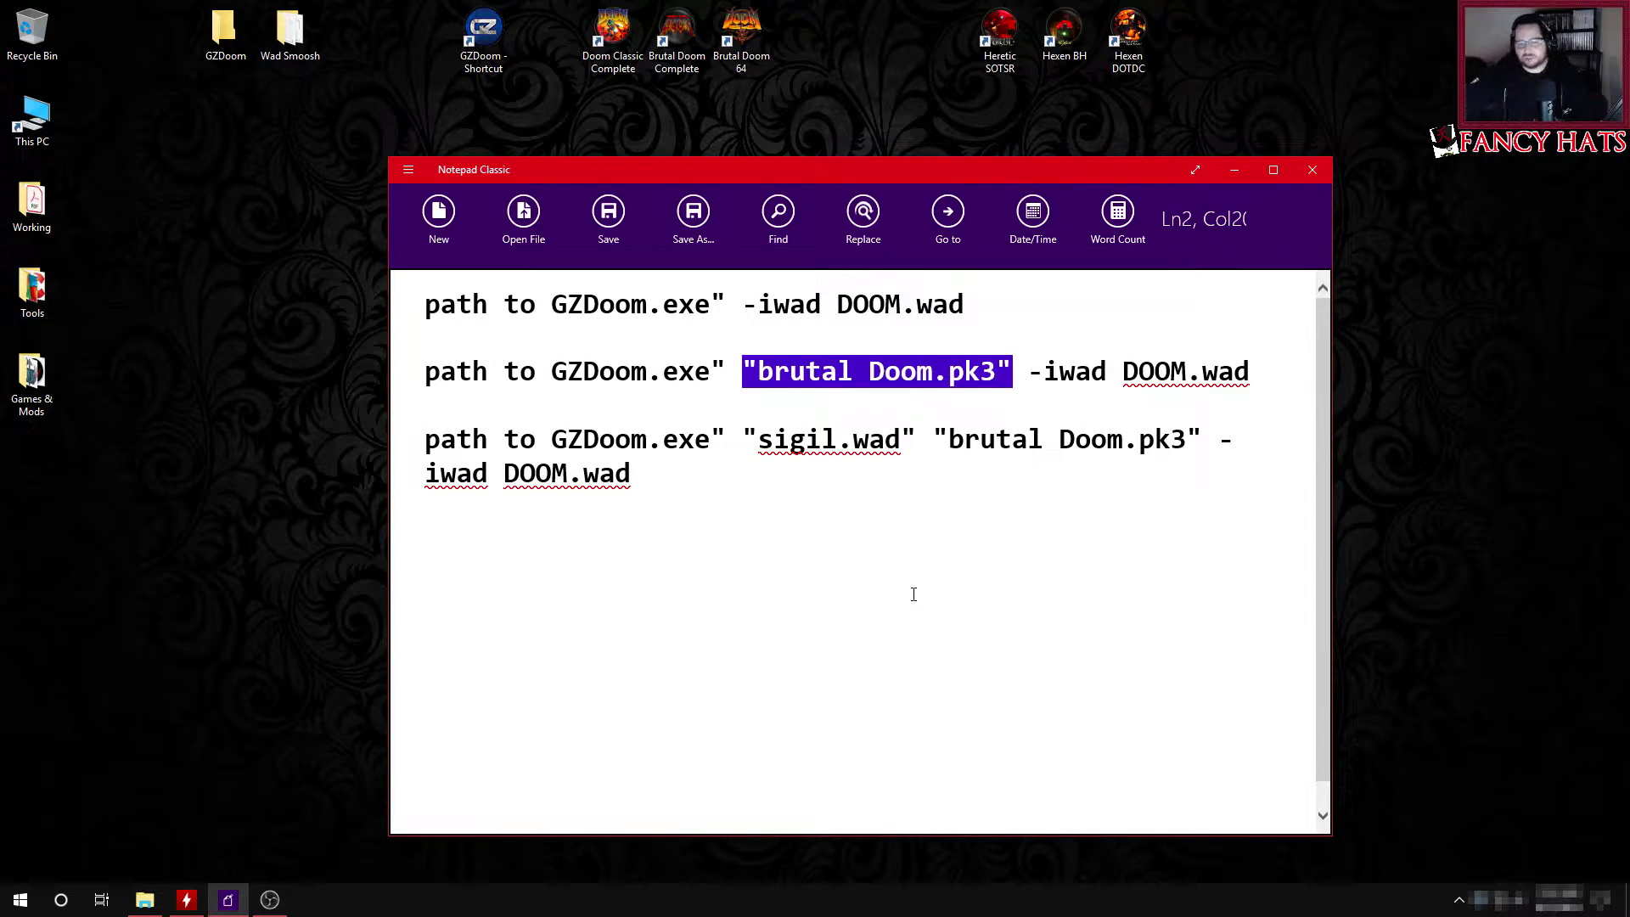
pyautogui.rightClick(831, 371)
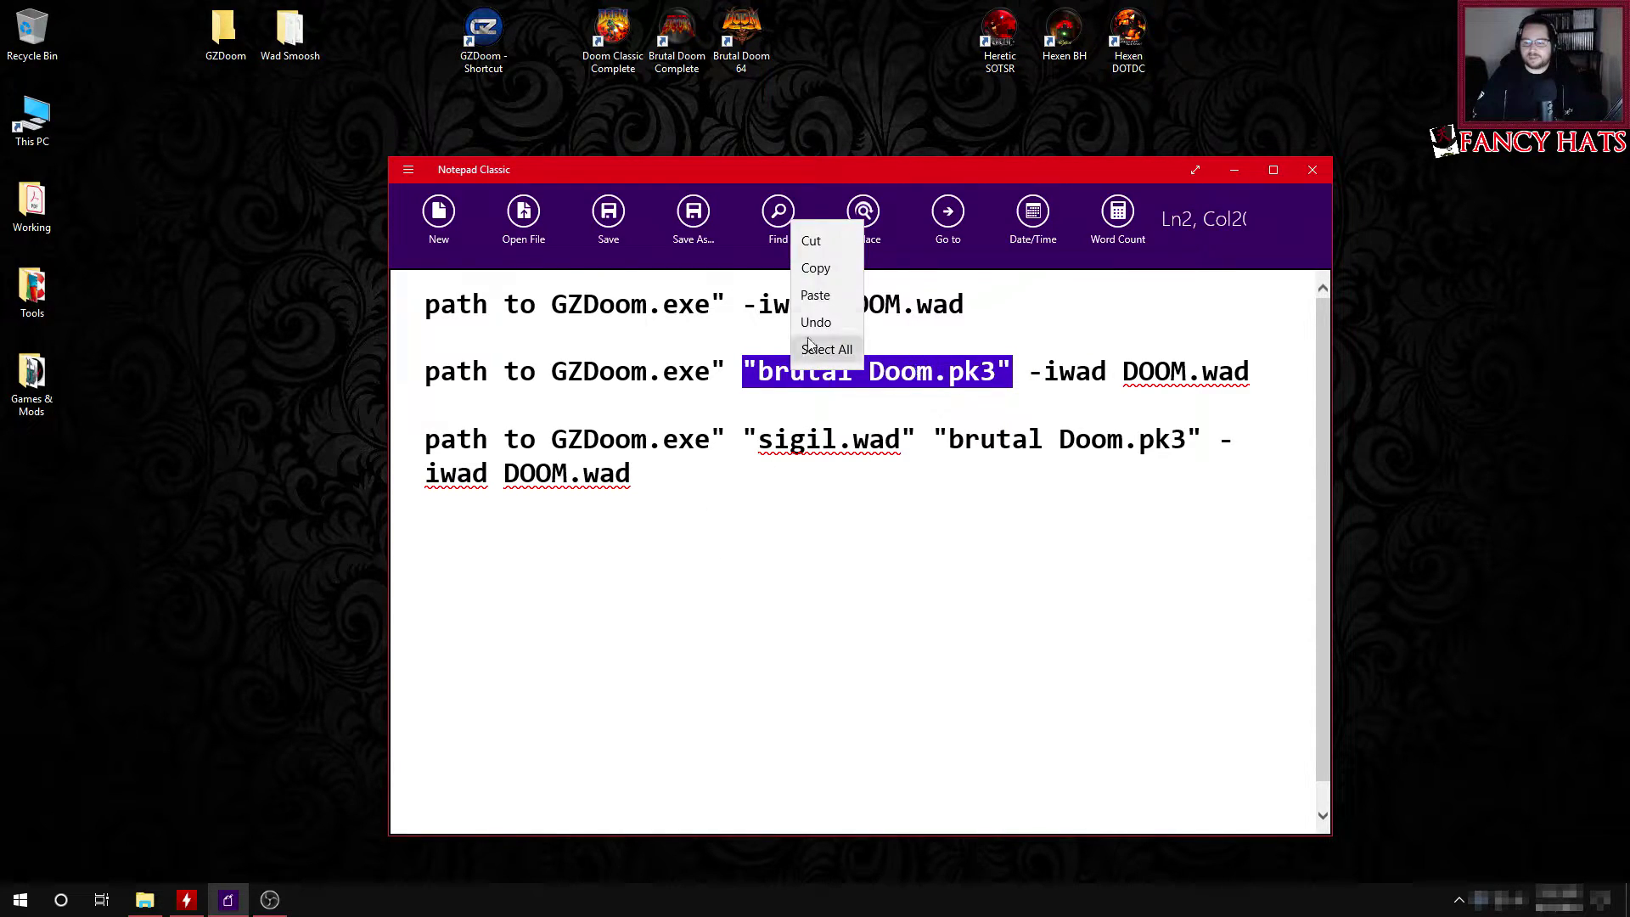
# Step: Paste "brutal Doom.pk3" before -iwad in the shortcut's Target, fixing the dash and quotes
pyautogui.click(840, 273)
pyautogui.rightClick(496, 37)
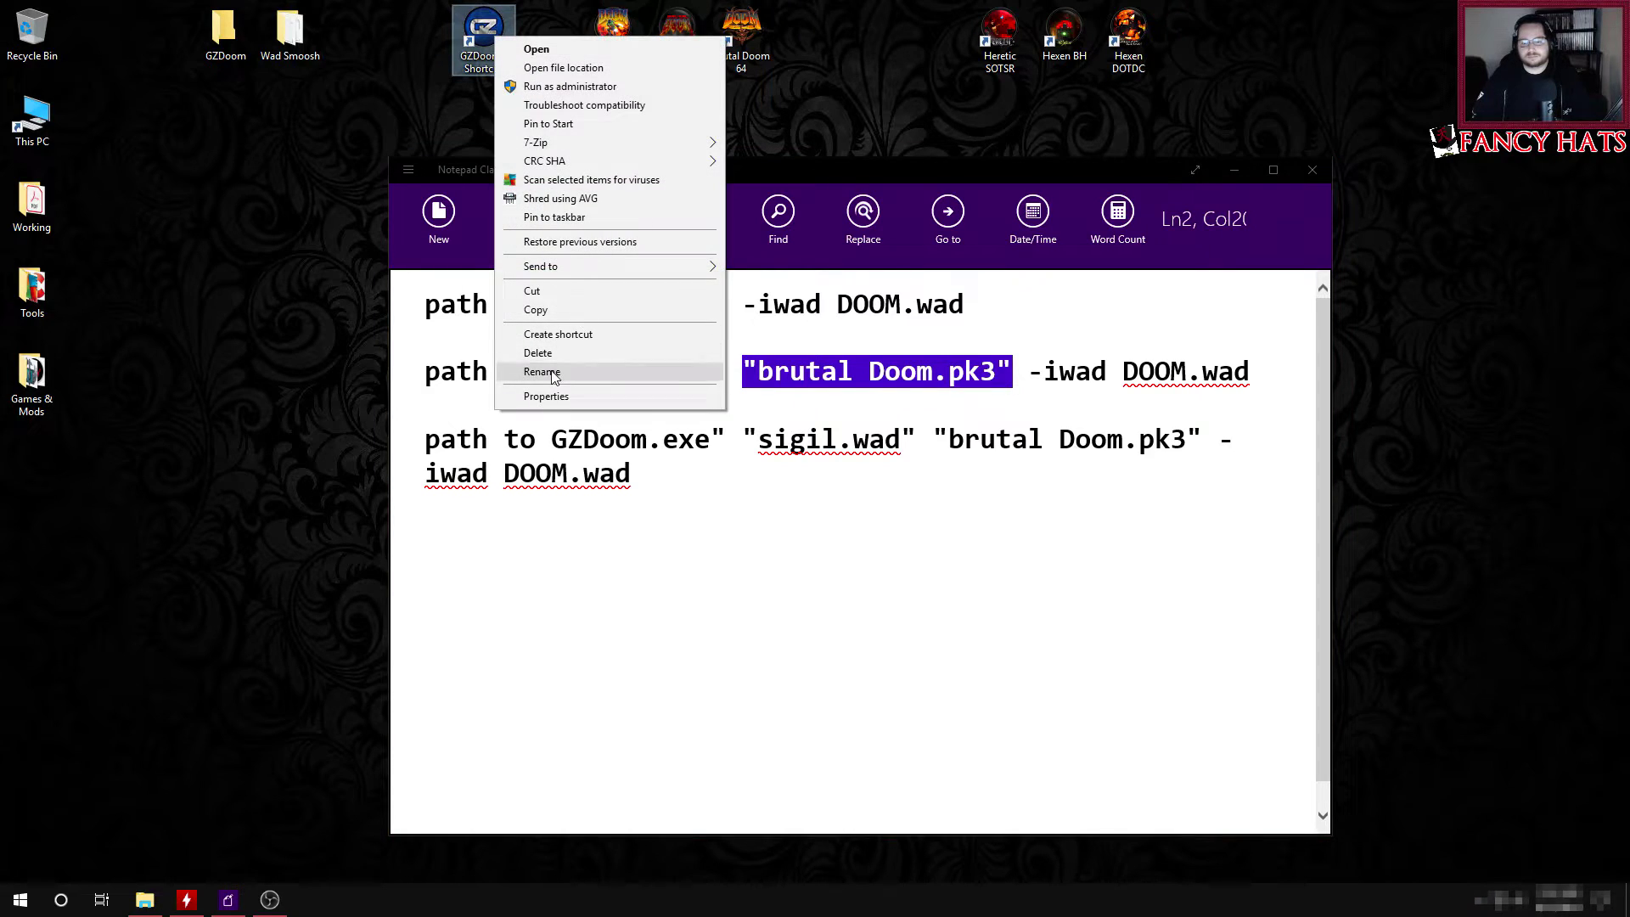
pyautogui.click(552, 396)
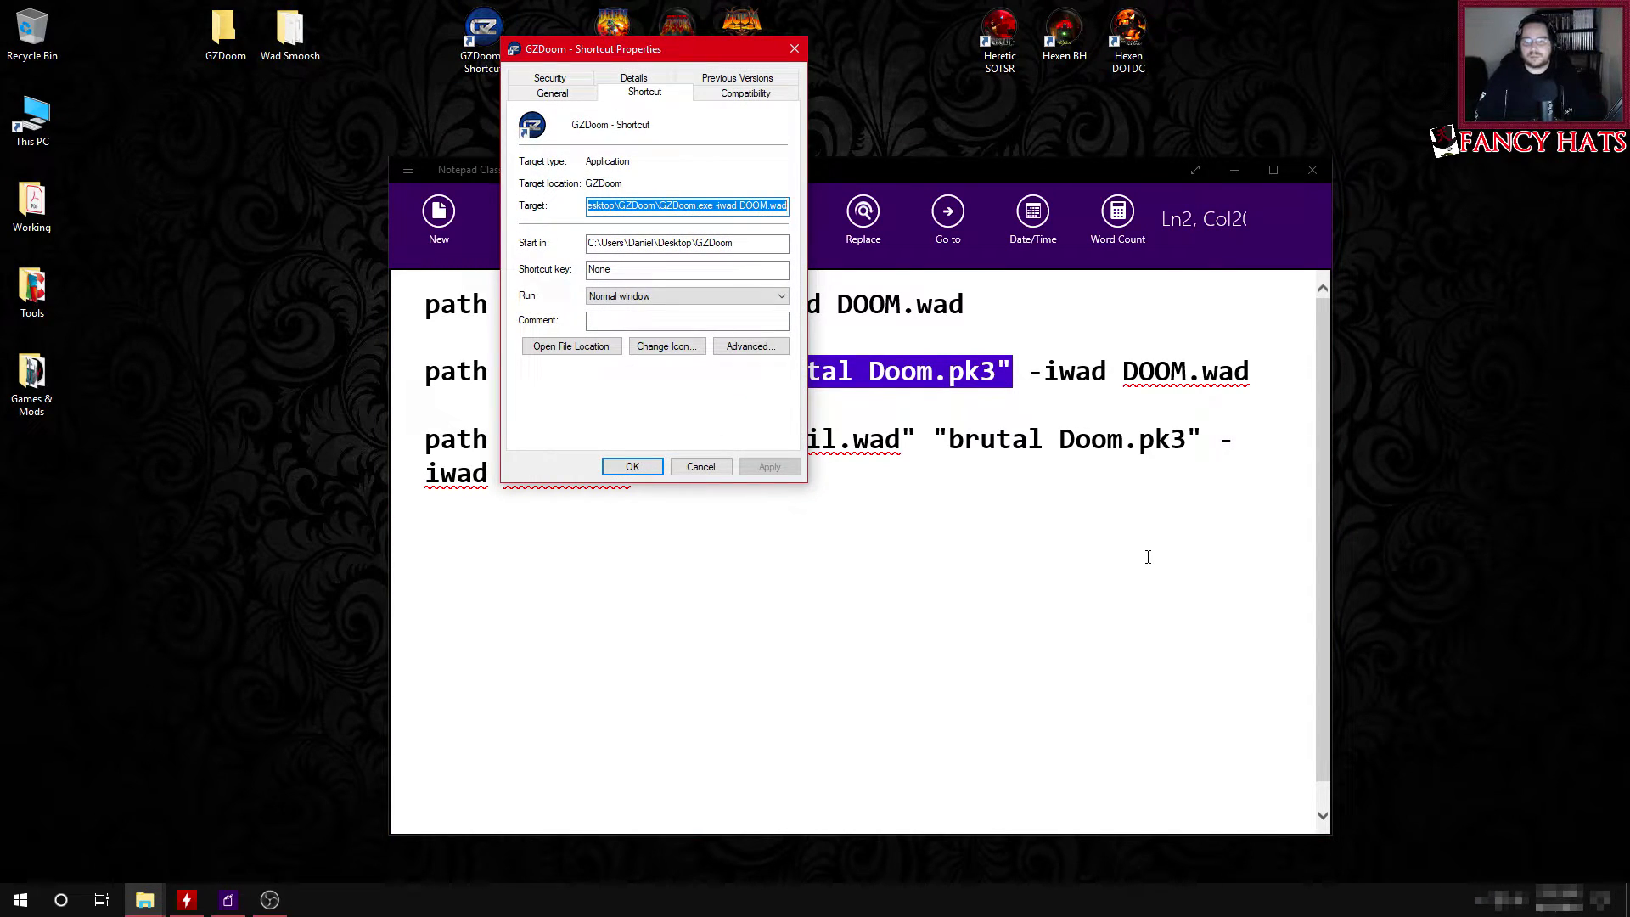
pyautogui.press('End')
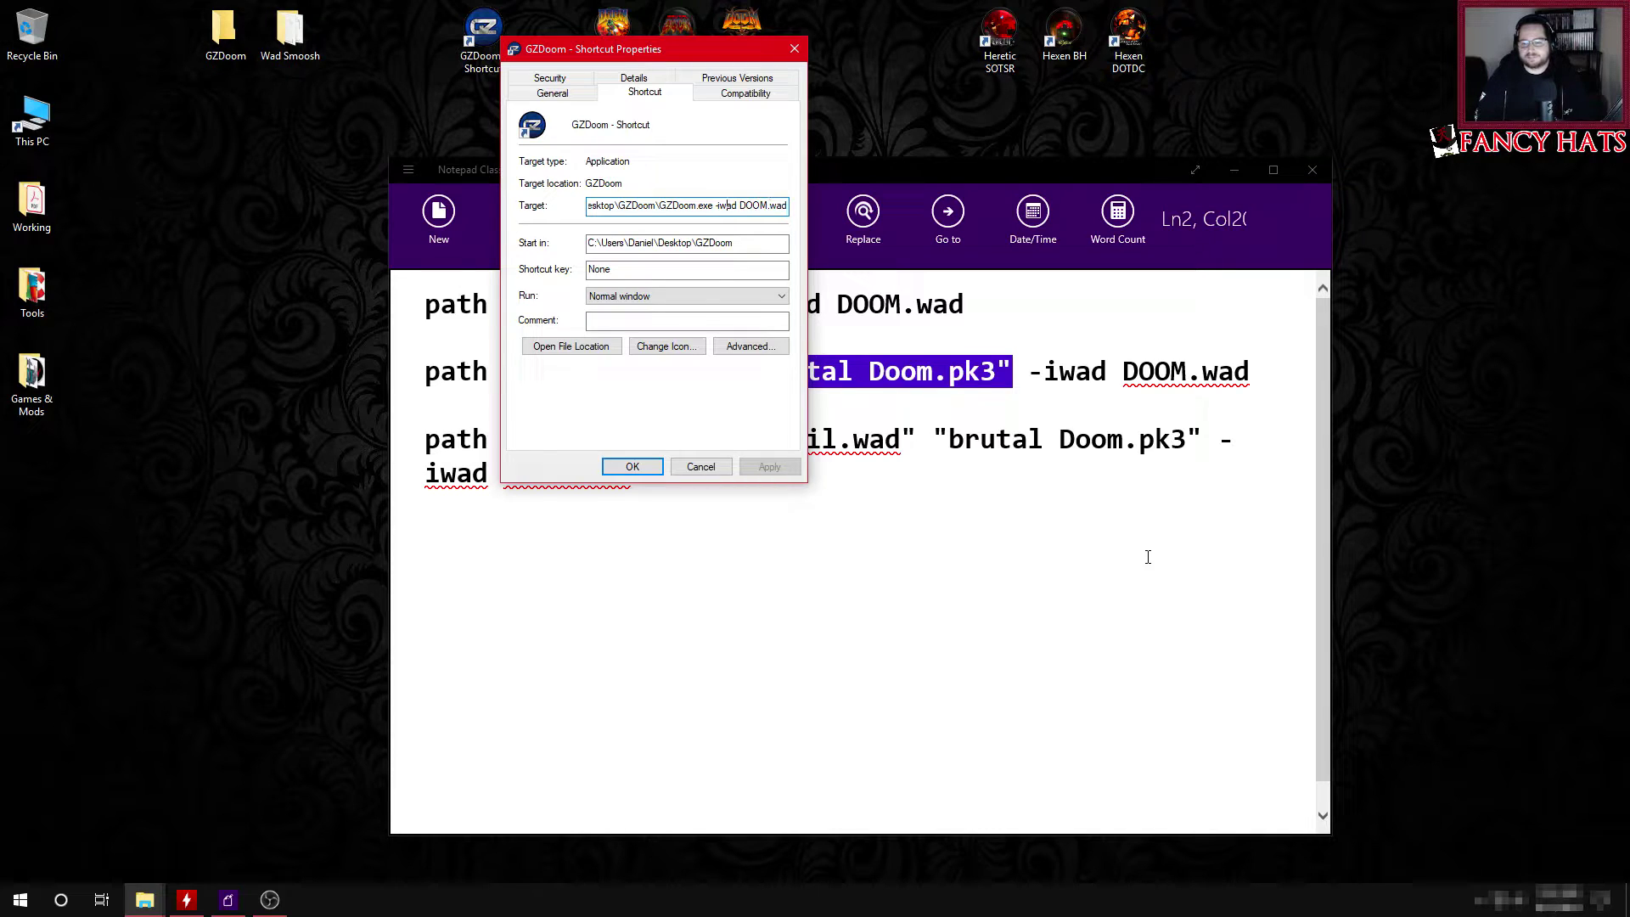
pyautogui.press('Left')
pyautogui.press('Left')
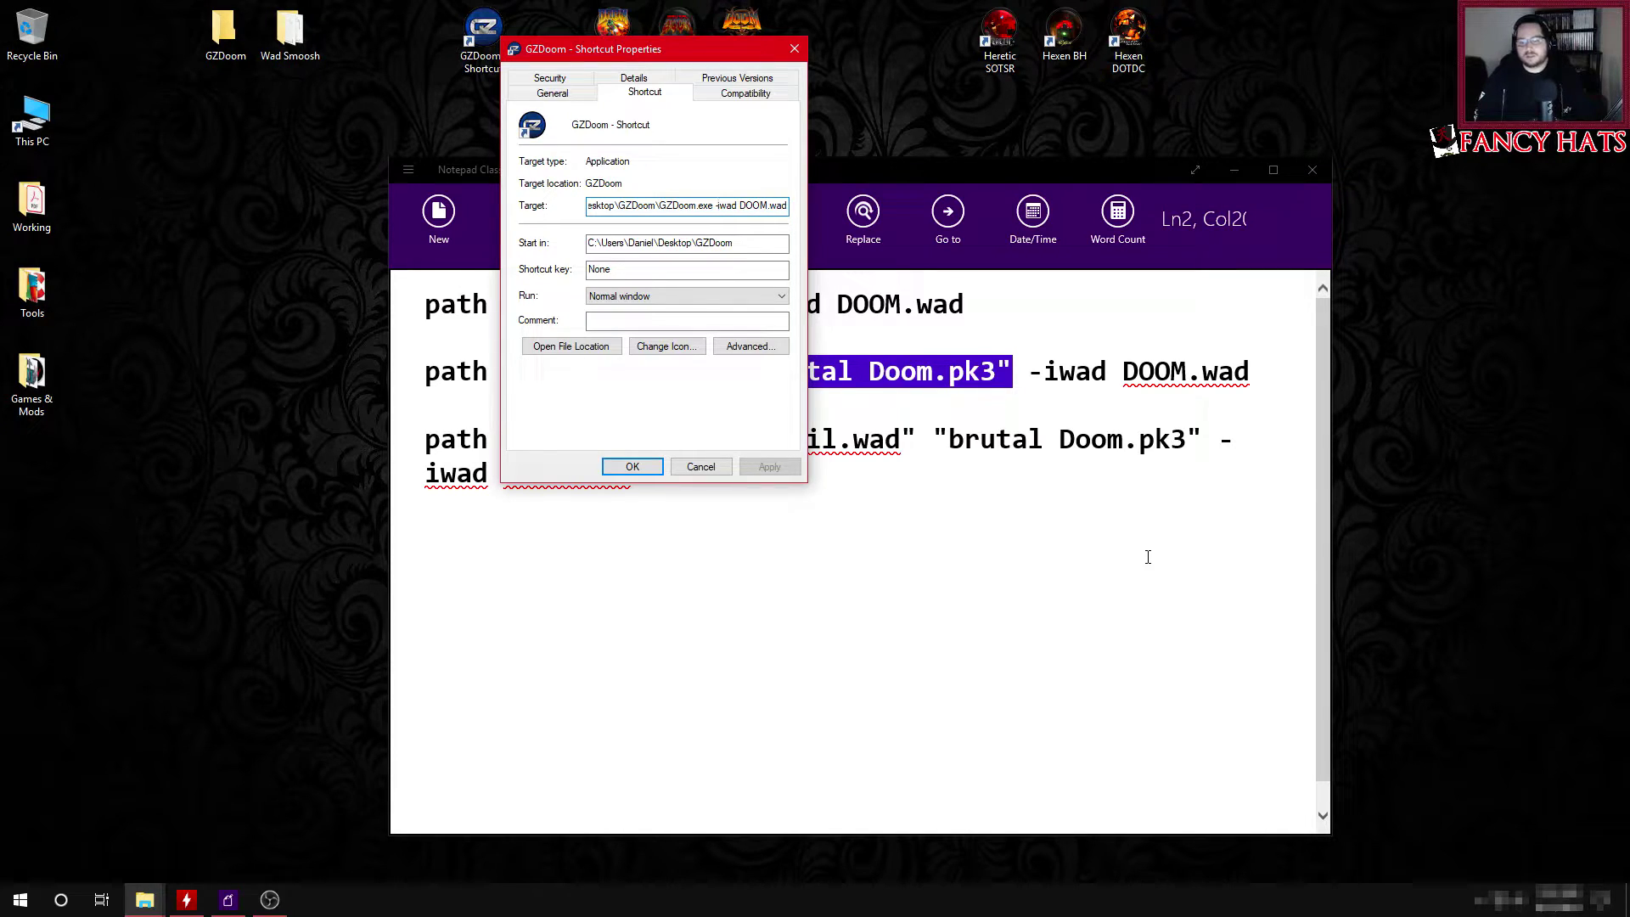
pyautogui.hotkey('ctrl', 'v')
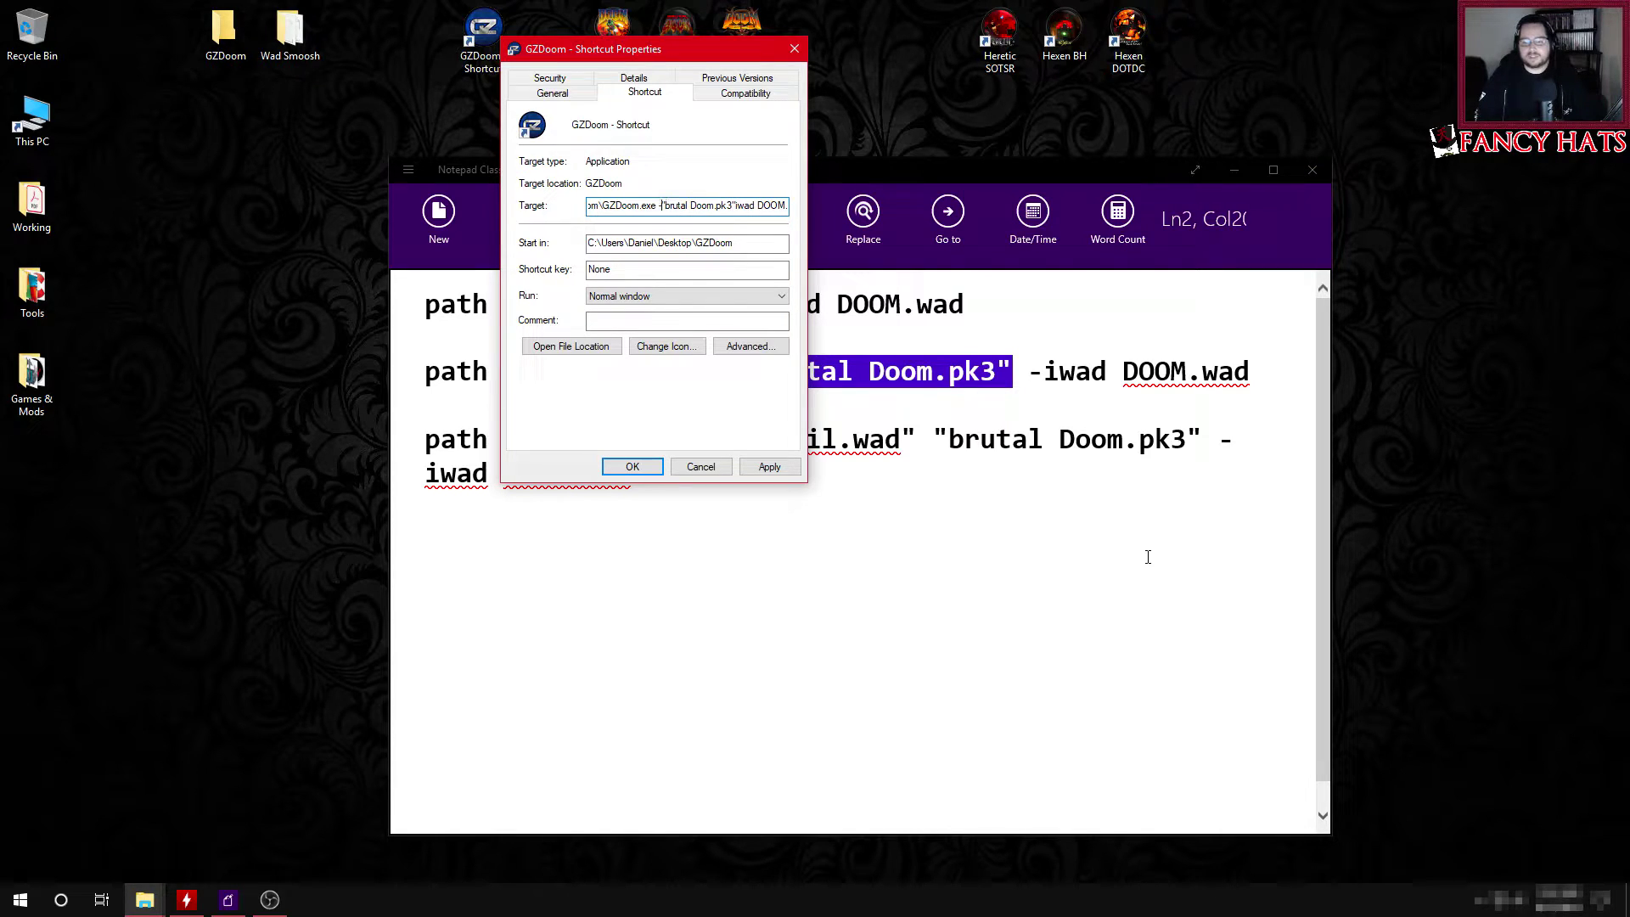
pyautogui.press('BackSpace')
pyautogui.press('Right')
pyautogui.press('Right')
pyautogui.press('Right')
pyautogui.press('Right')
pyautogui.press('Right')
pyautogui.press('Right')
pyautogui.write('"')
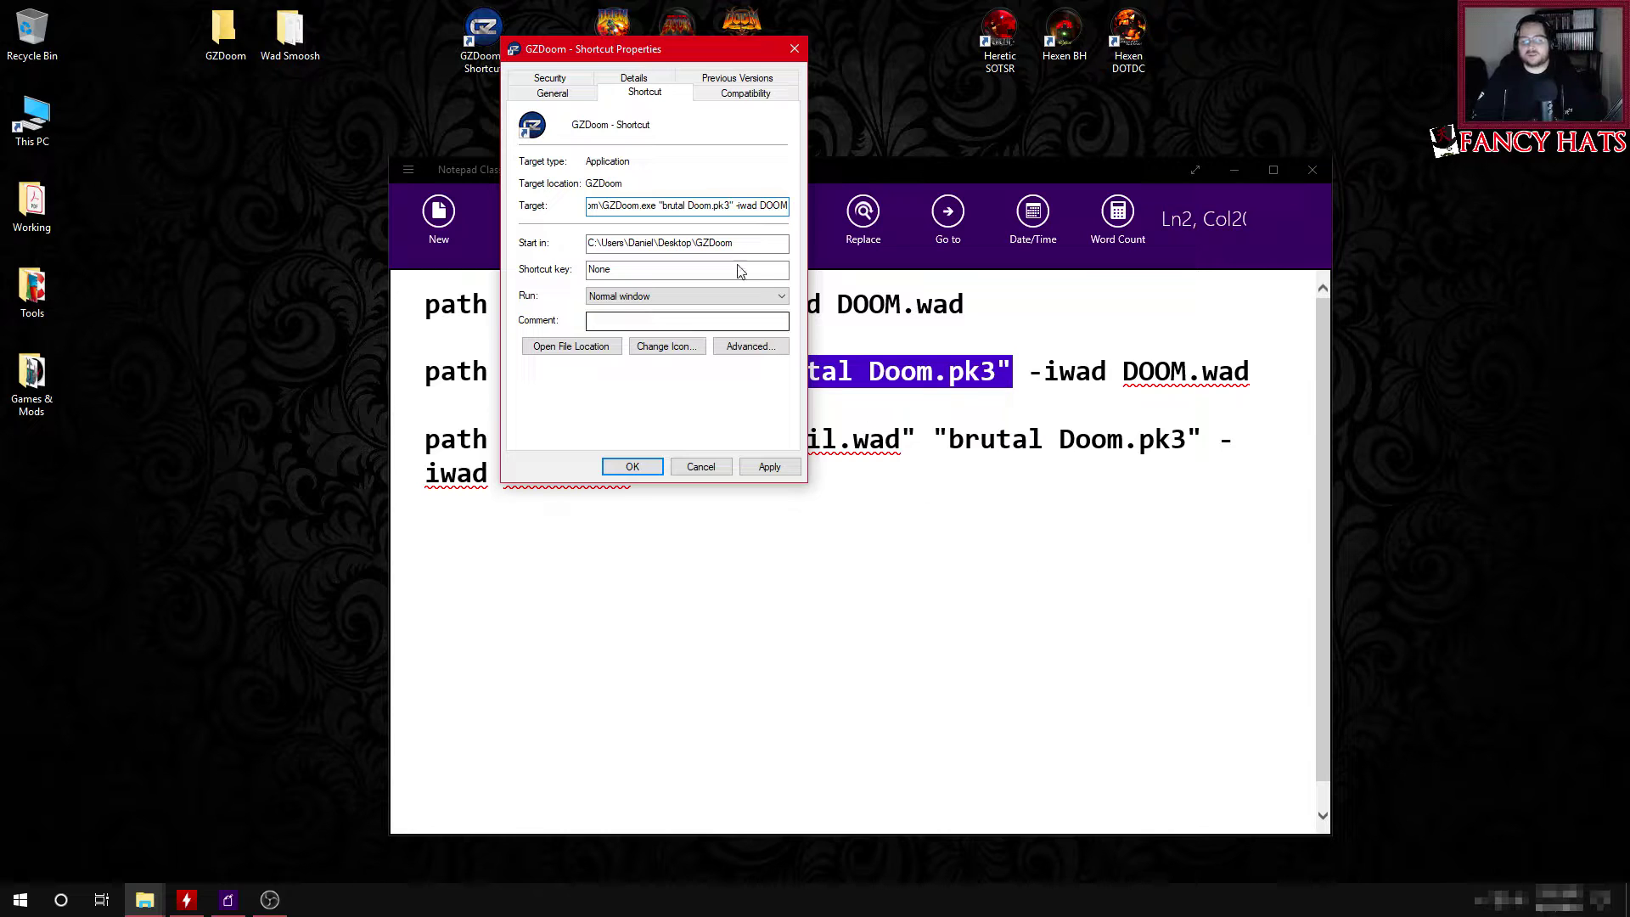
# Step: Compare the target against the second notes line, then apply and close the properties
pyautogui.moveTo(698, 49); pyautogui.dragTo(591, 154)
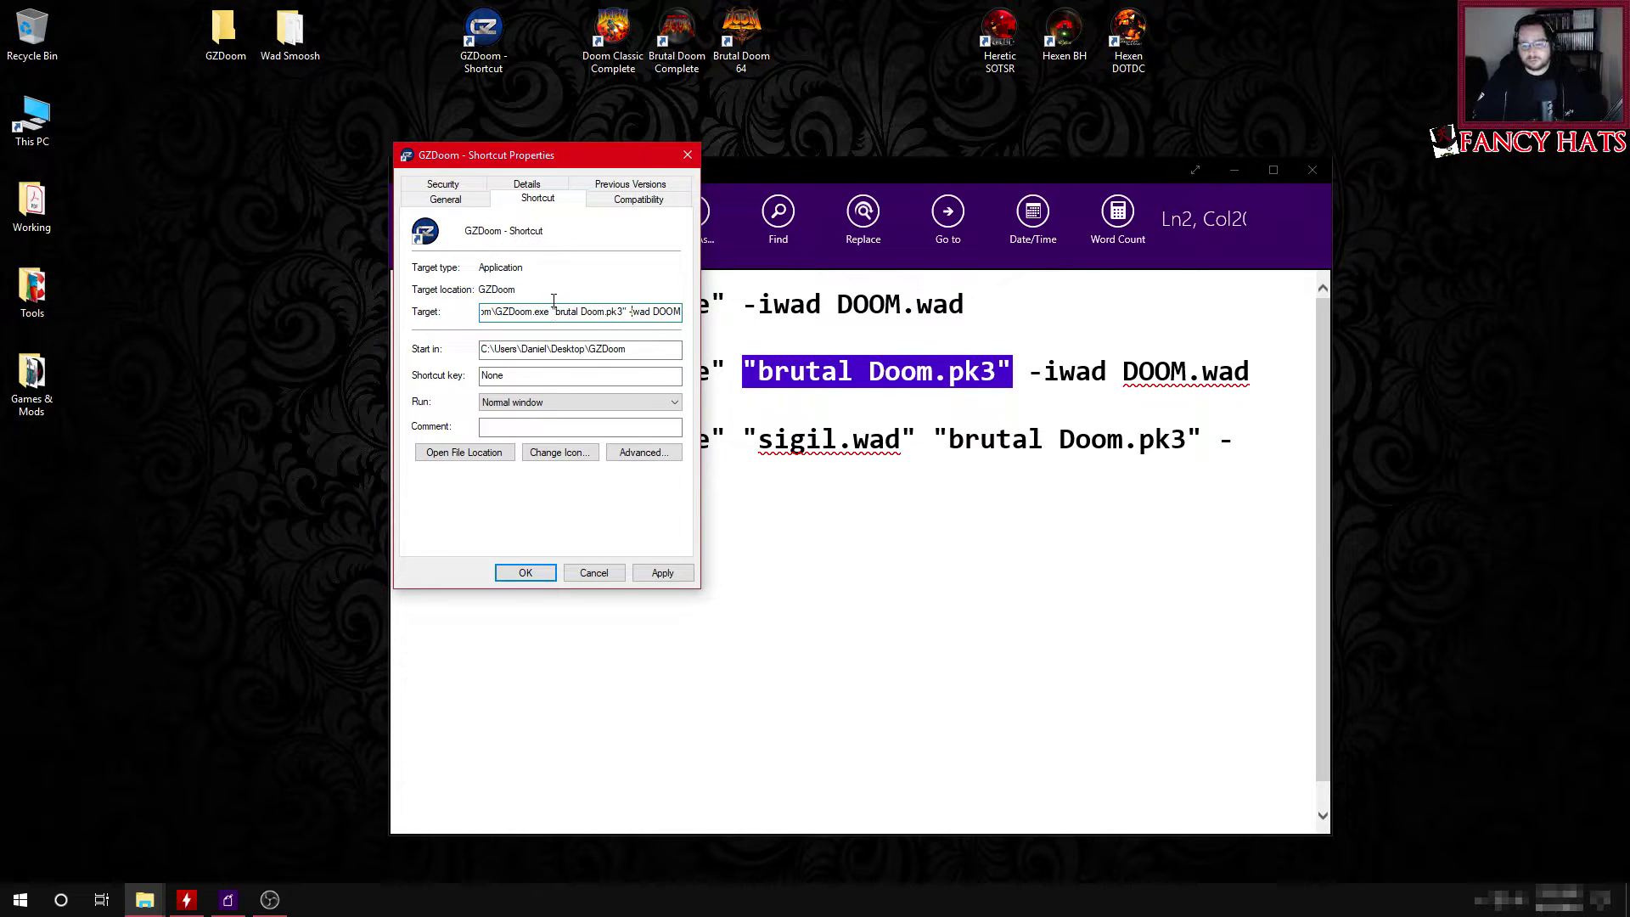
pyautogui.moveTo(551, 312); pyautogui.dragTo(624, 311)
pyautogui.click(758, 414)
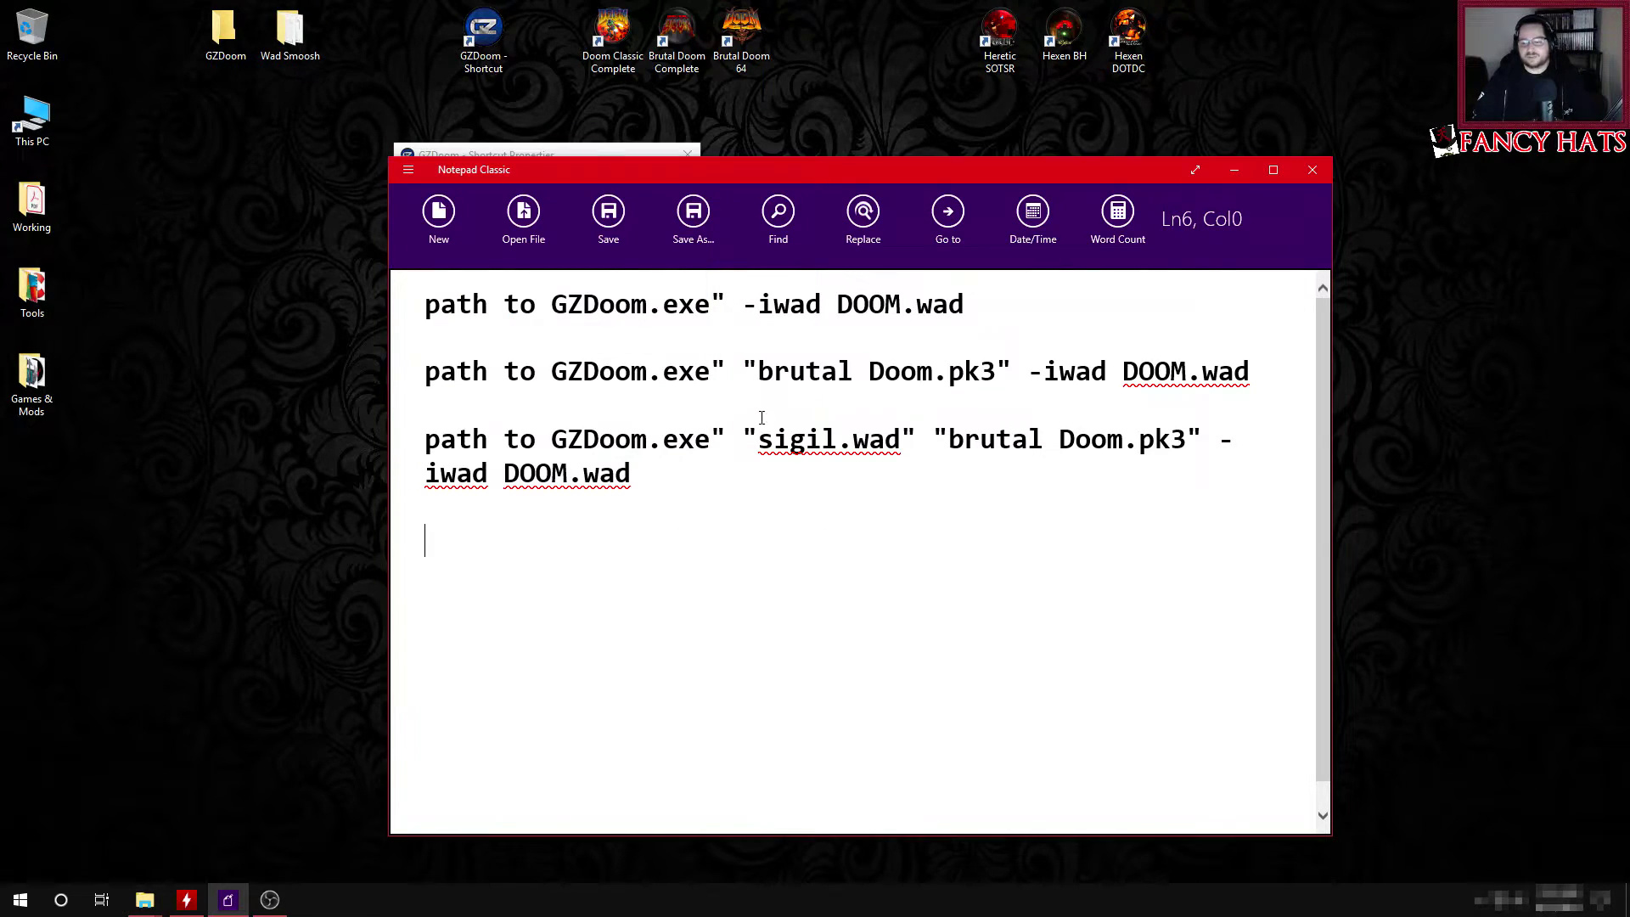
pyautogui.moveTo(744, 371); pyautogui.dragTo(1271, 373)
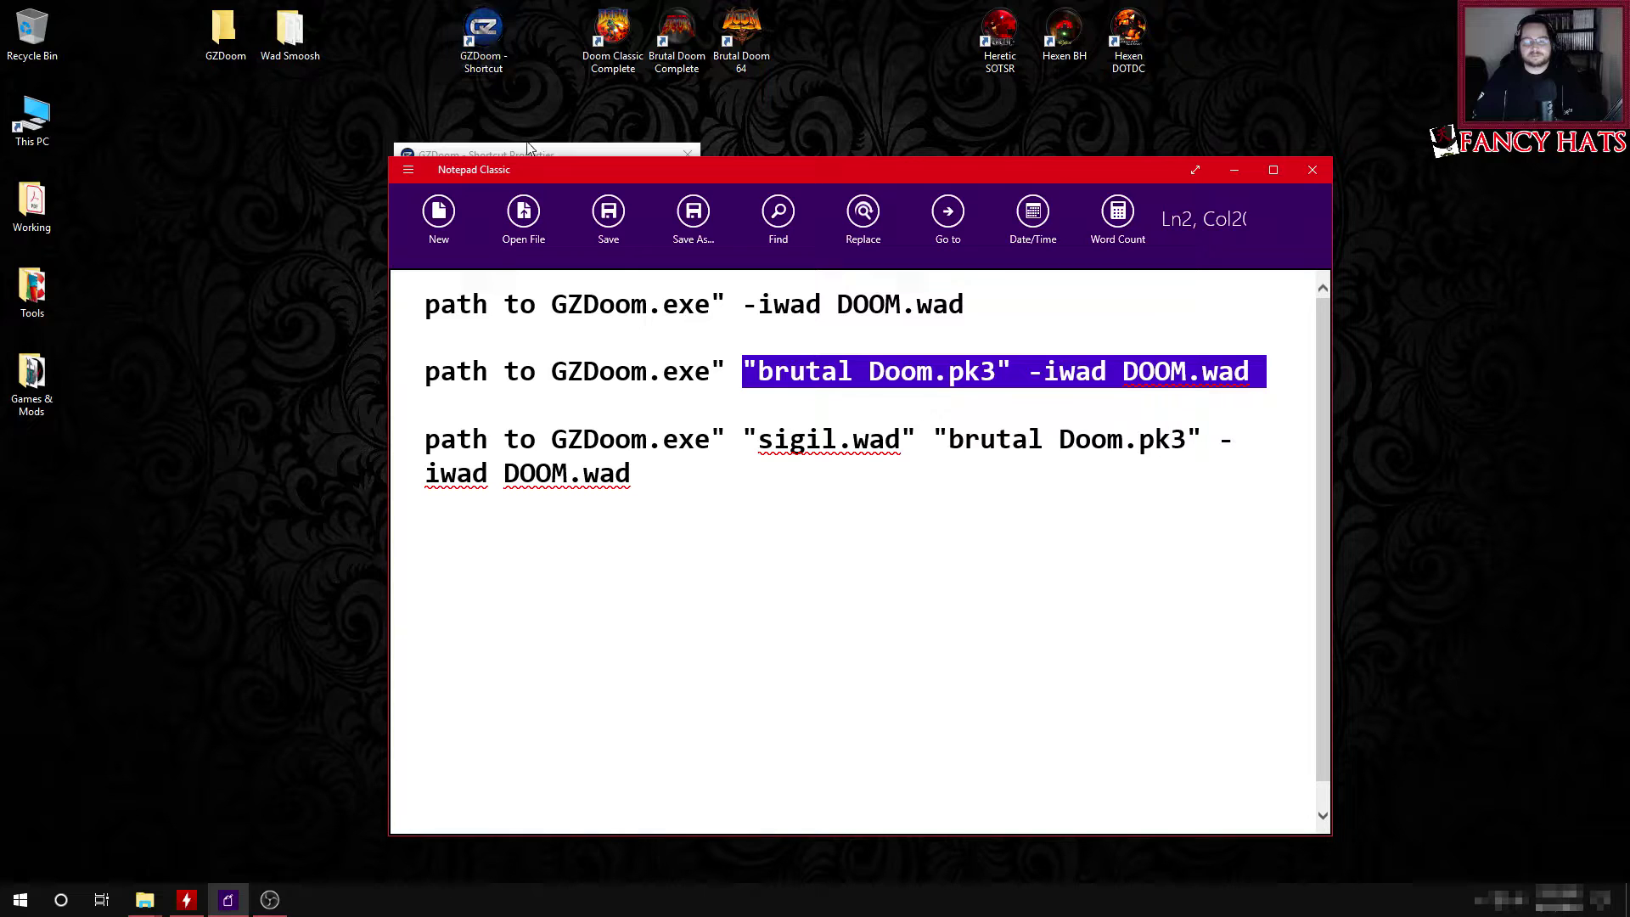
pyautogui.click(569, 157)
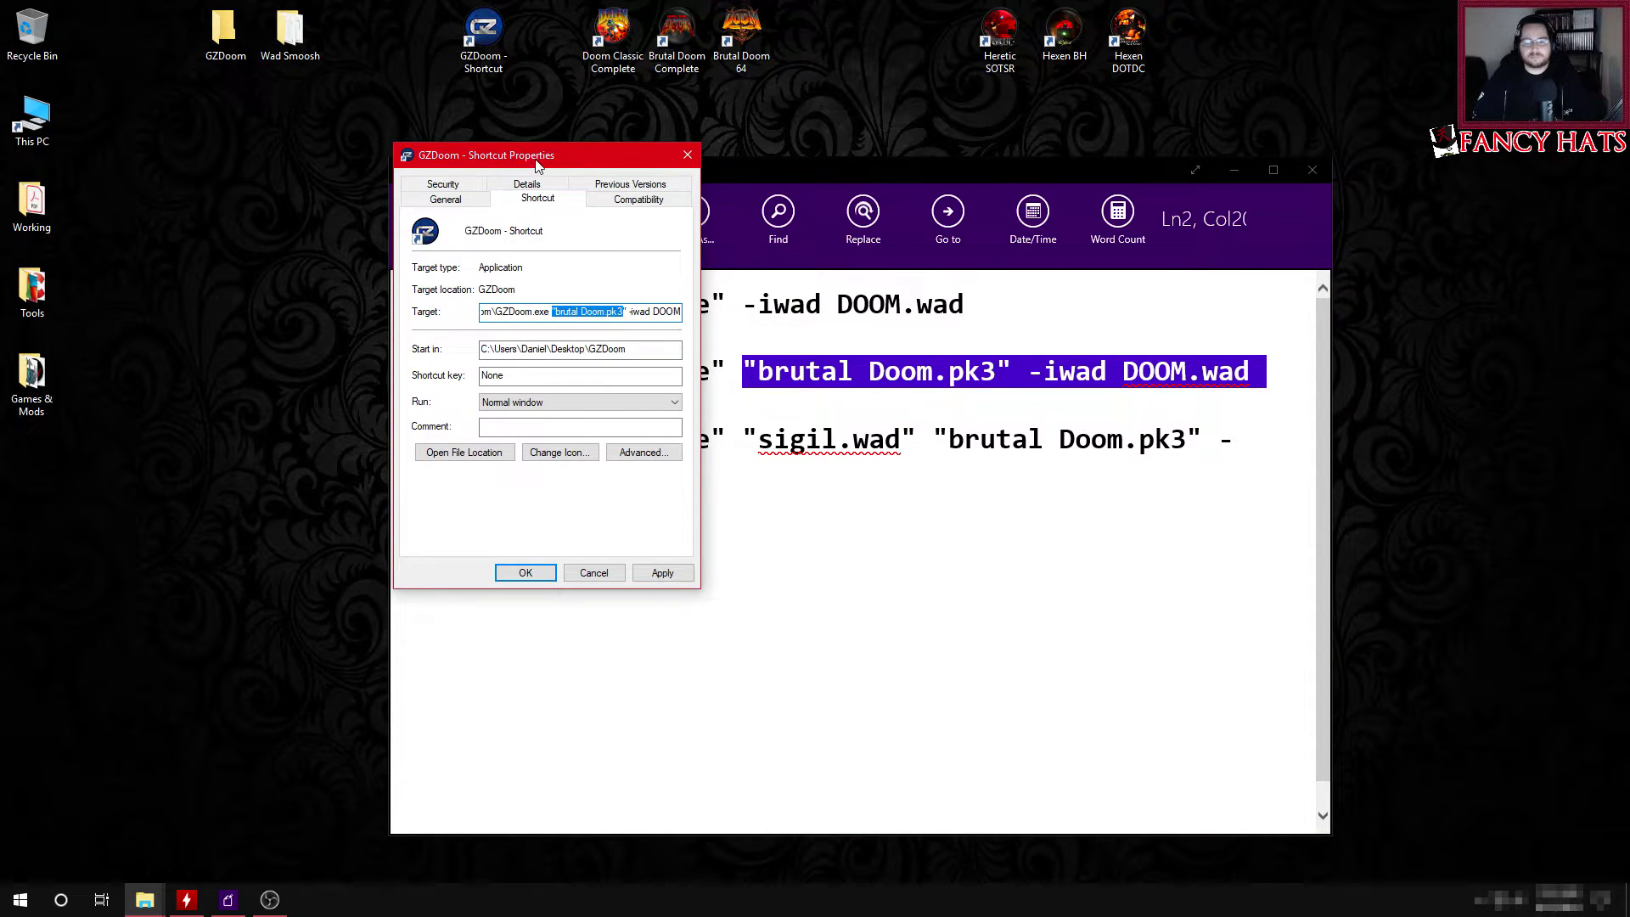
pyautogui.moveTo(541, 156); pyautogui.dragTo(251, 188)
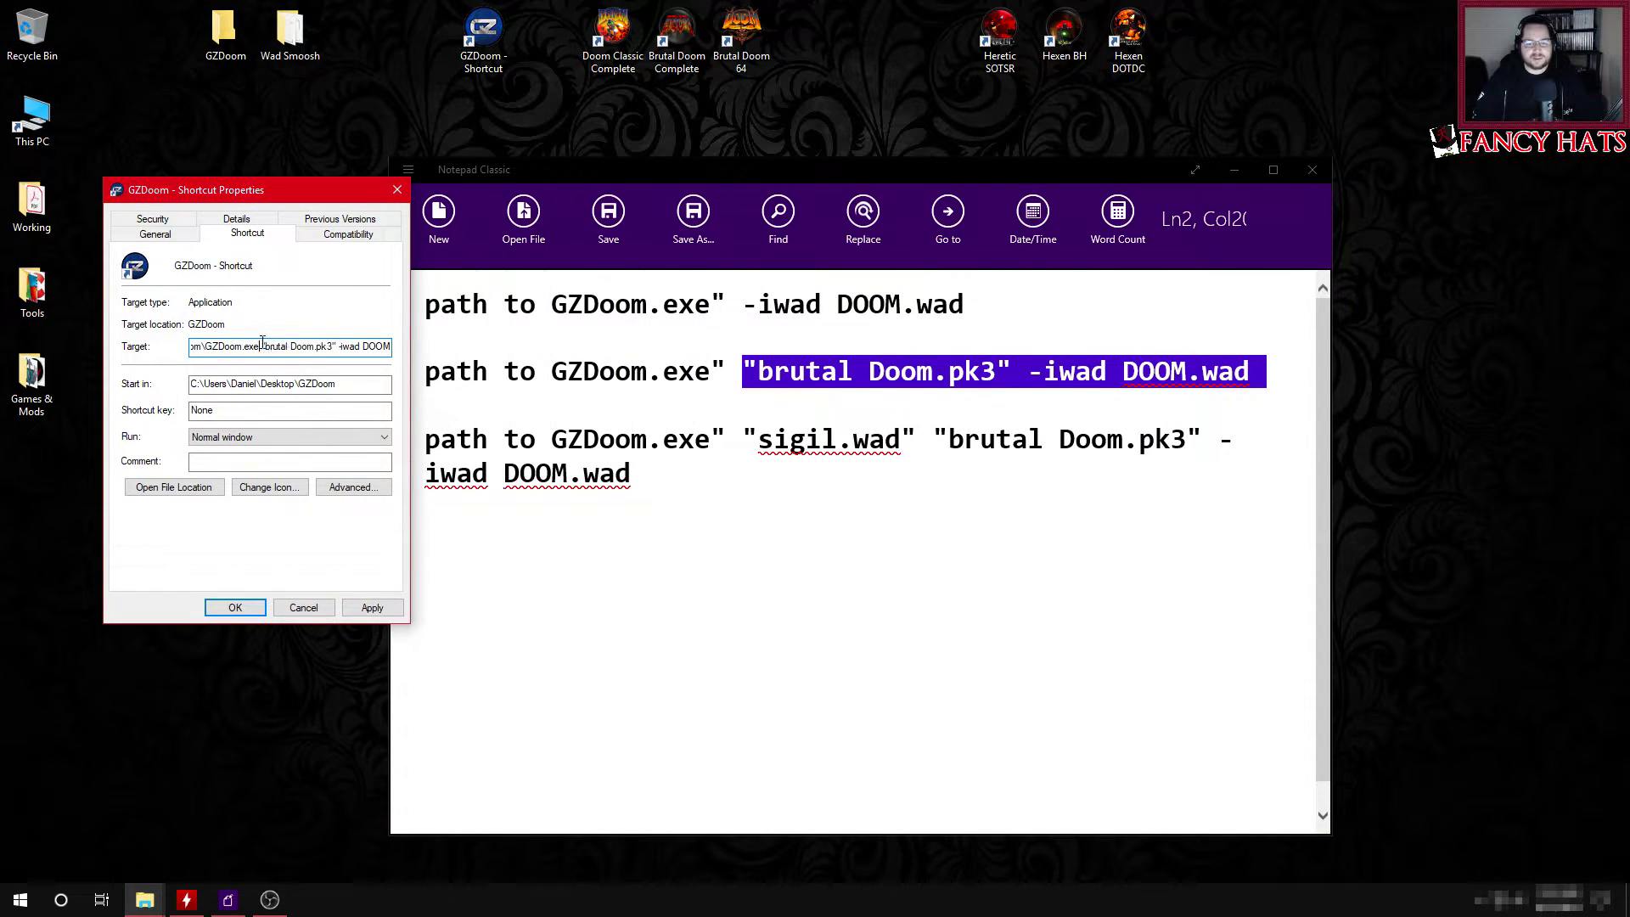
pyautogui.hotkey('ctrl', 'a')
pyautogui.click(373, 608)
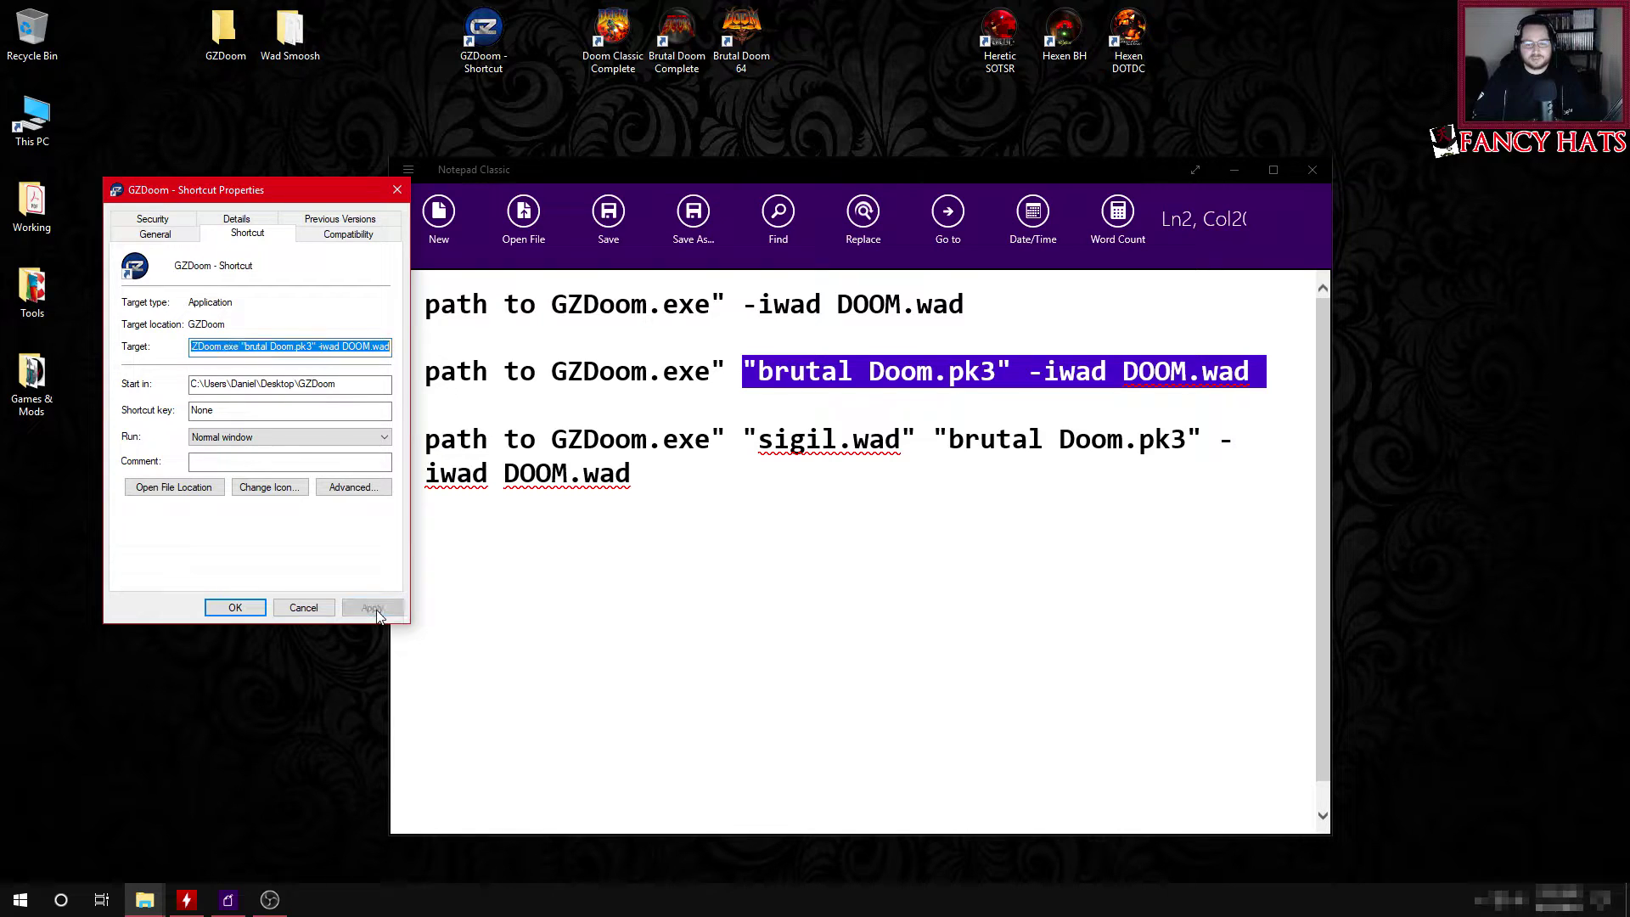
pyautogui.click(239, 608)
# Step: Launch the updated shortcut, back out of Select Game Mode, and quit Brutal Doom
pyautogui.doubleClick(498, 59)
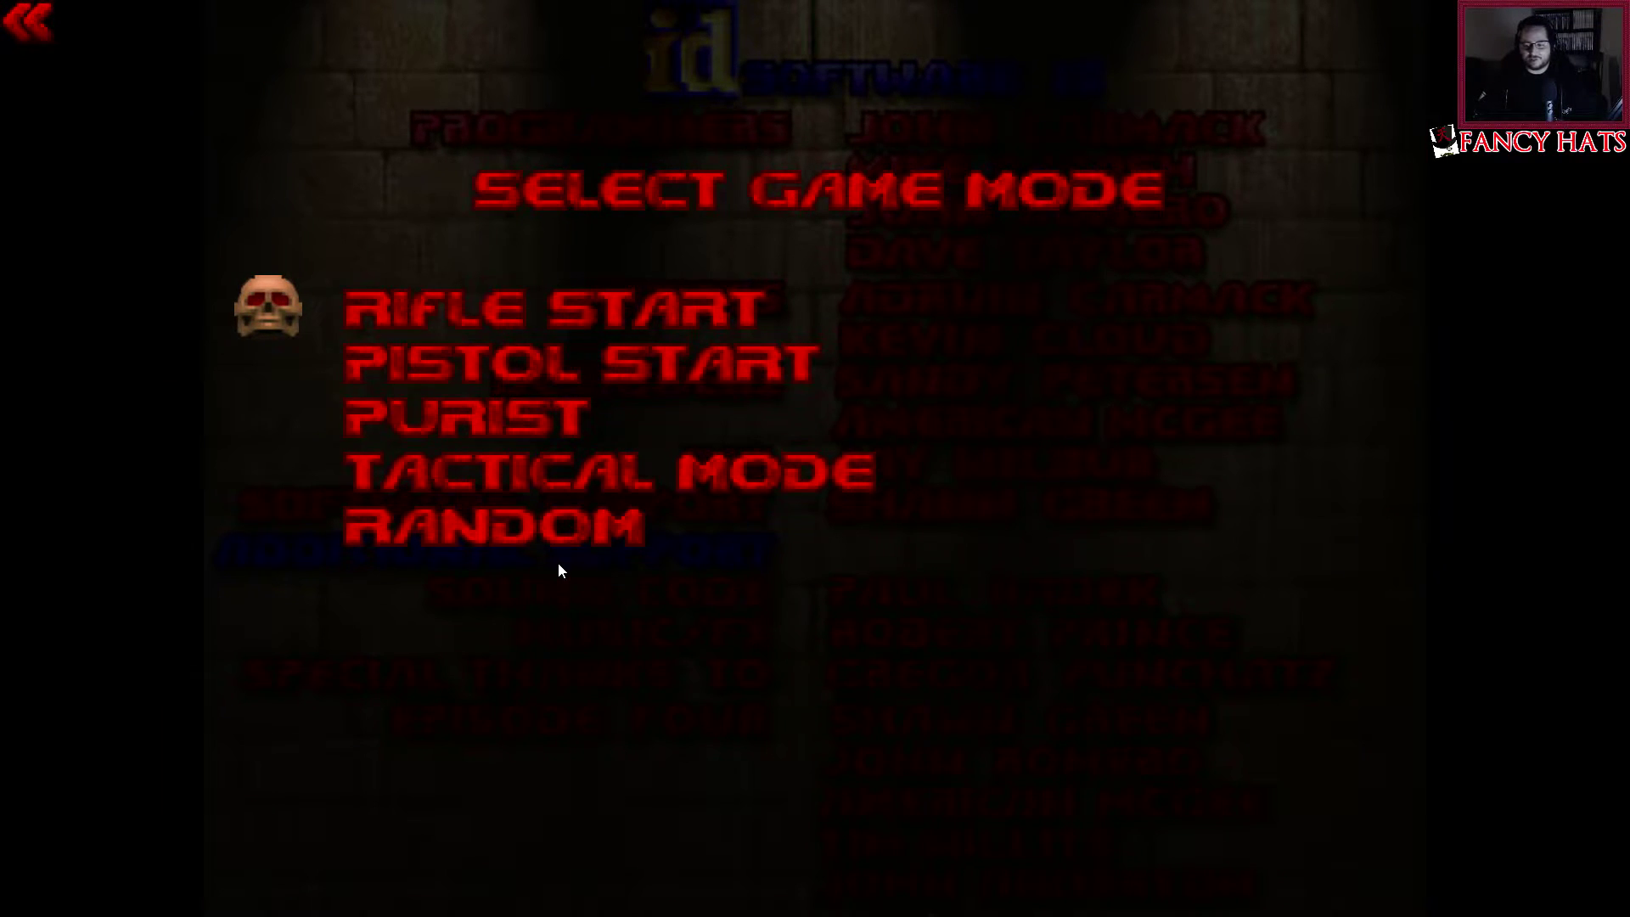
pyautogui.press('Escape')
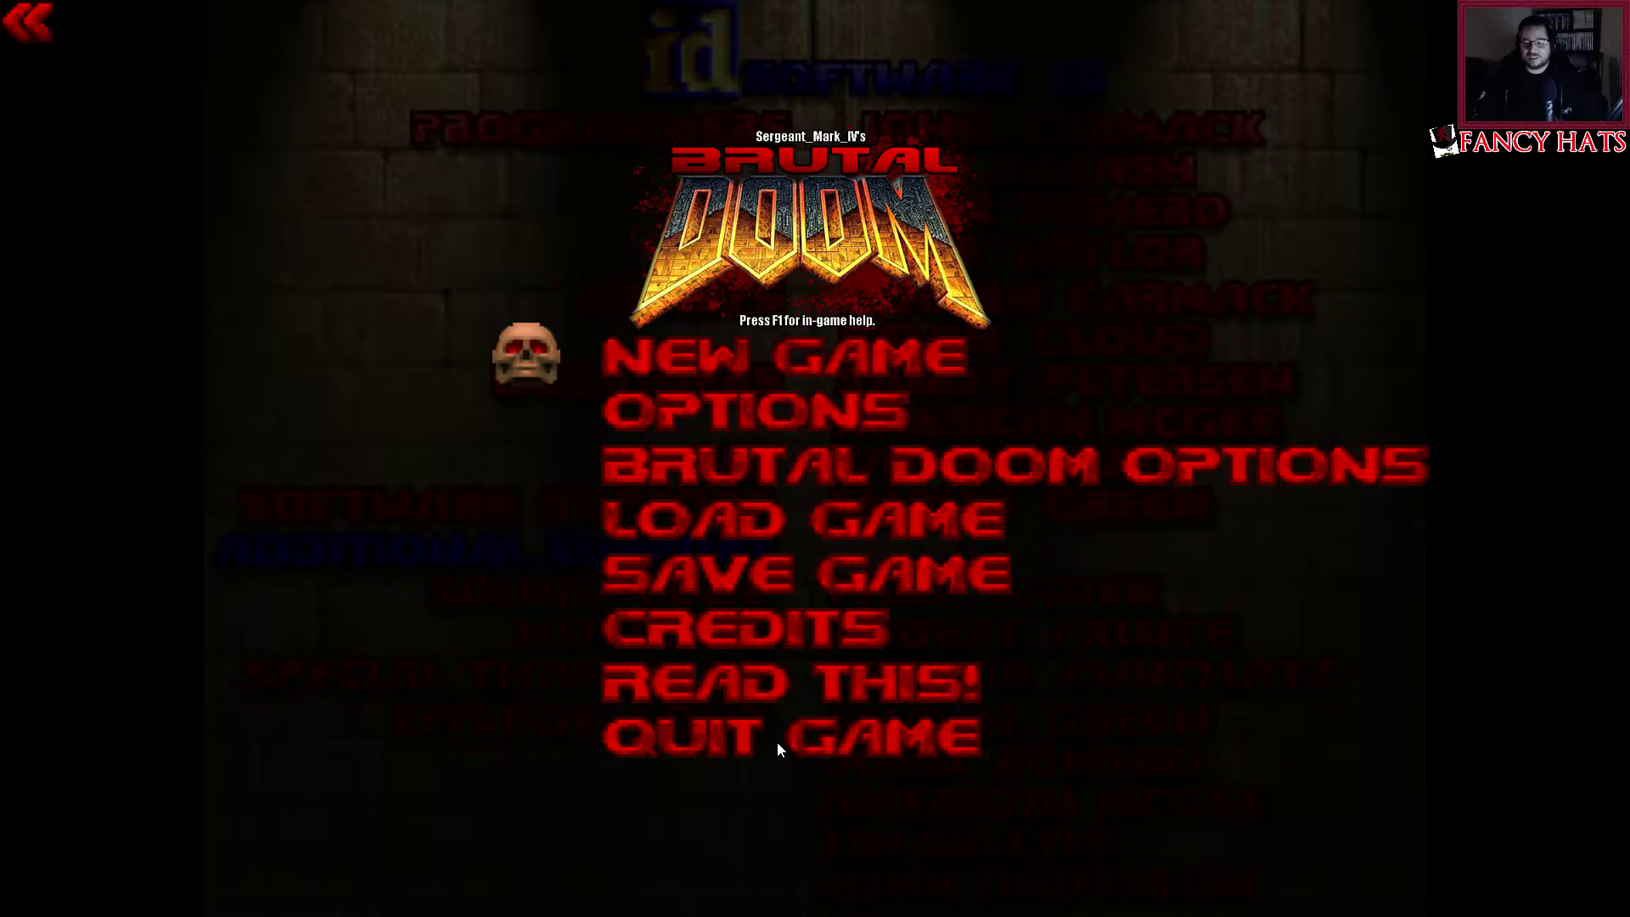
pyautogui.click(699, 737)
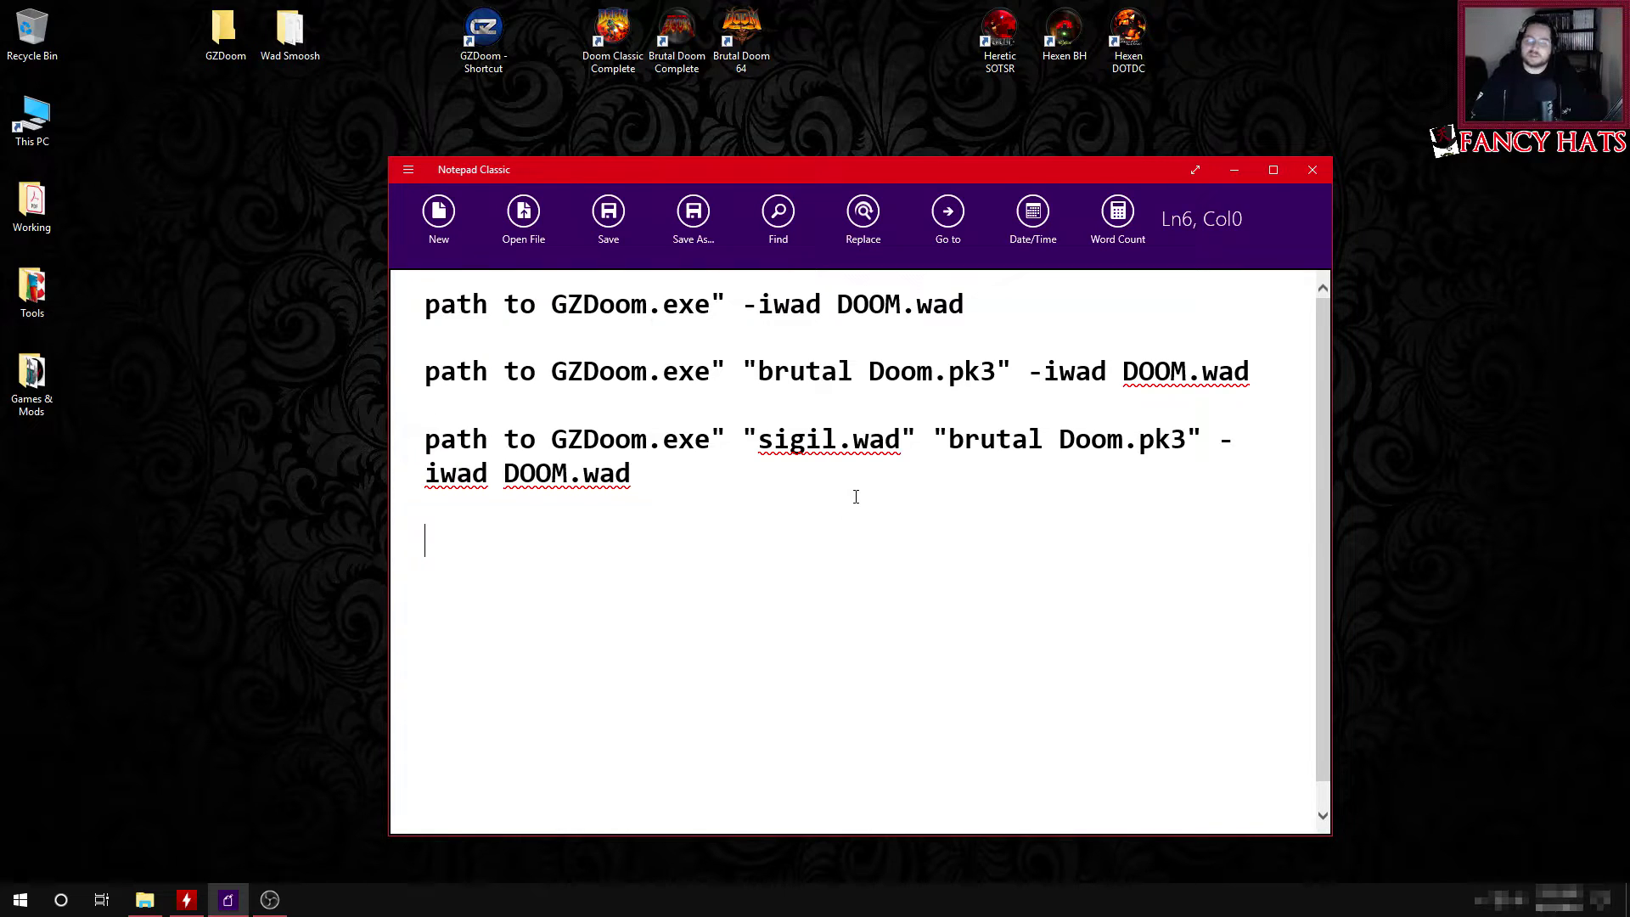
# Step: Highlight the quoted "sigil.wad" argument in the third launch command on line 4
pyautogui.moveTo(743, 424); pyautogui.dragTo(916, 425)
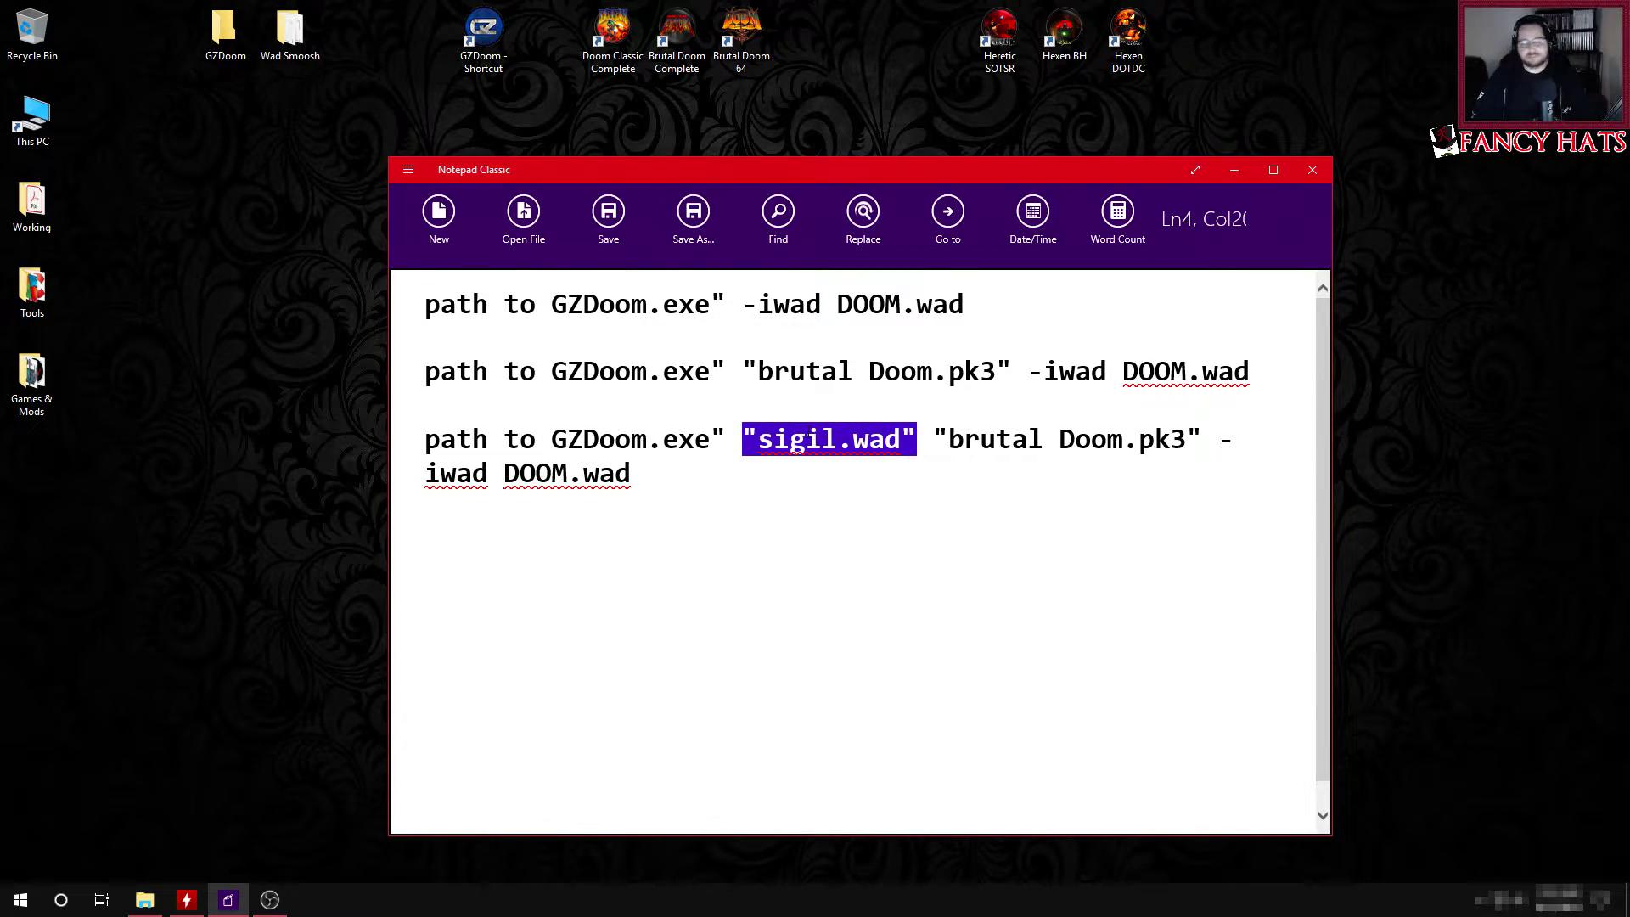
pyautogui.click(776, 476)
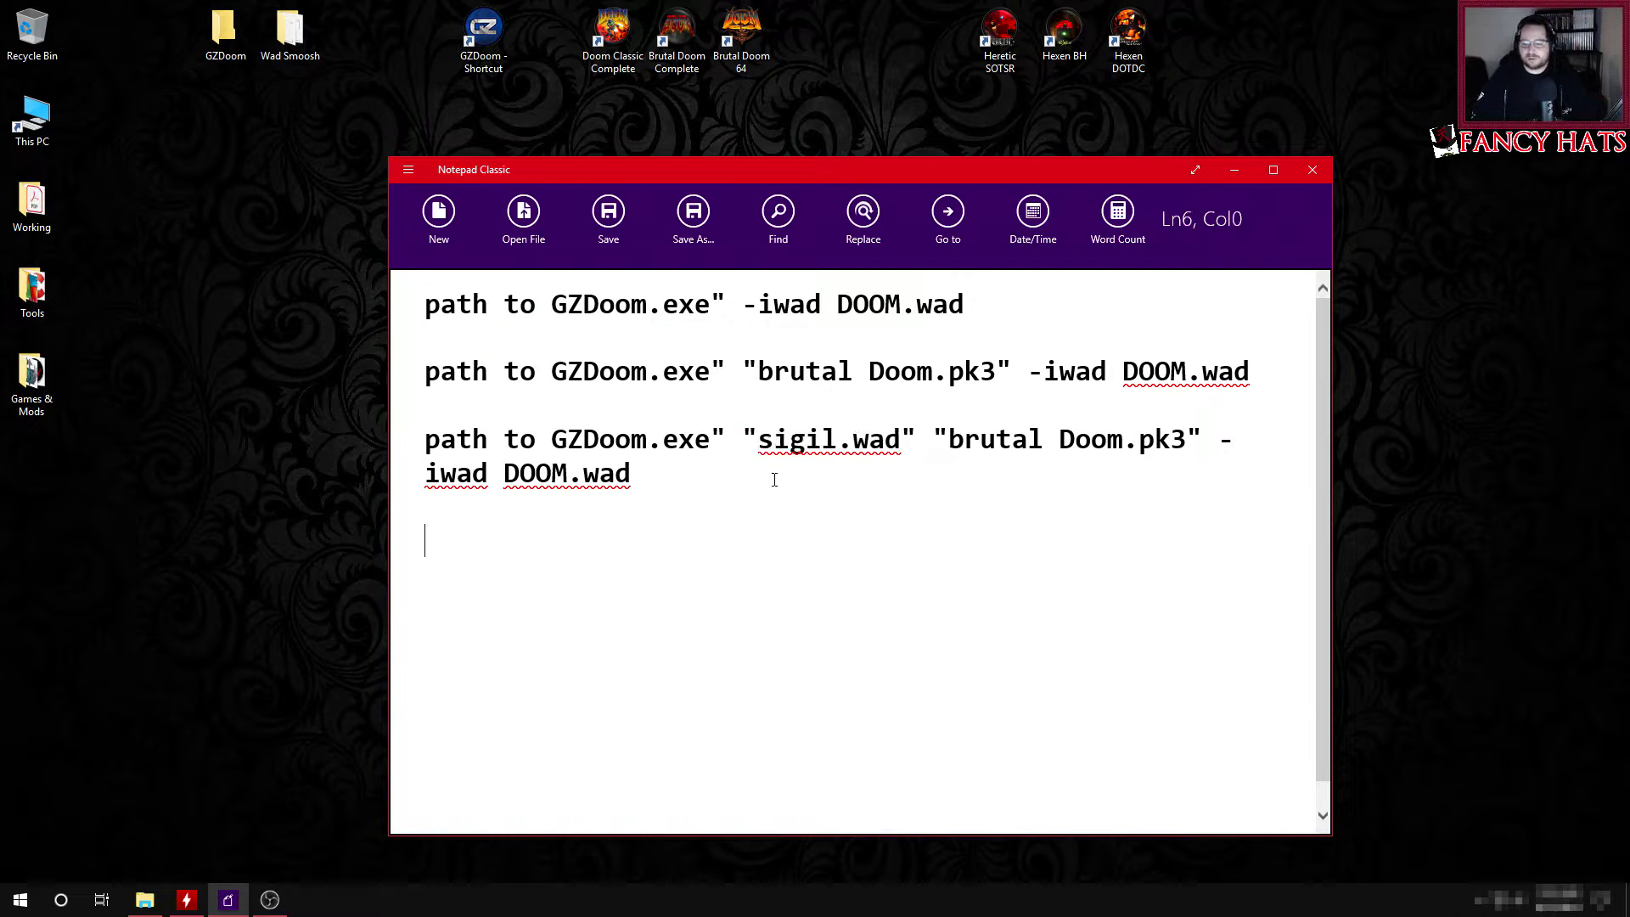
pyautogui.moveTo(743, 434); pyautogui.dragTo(918, 427)
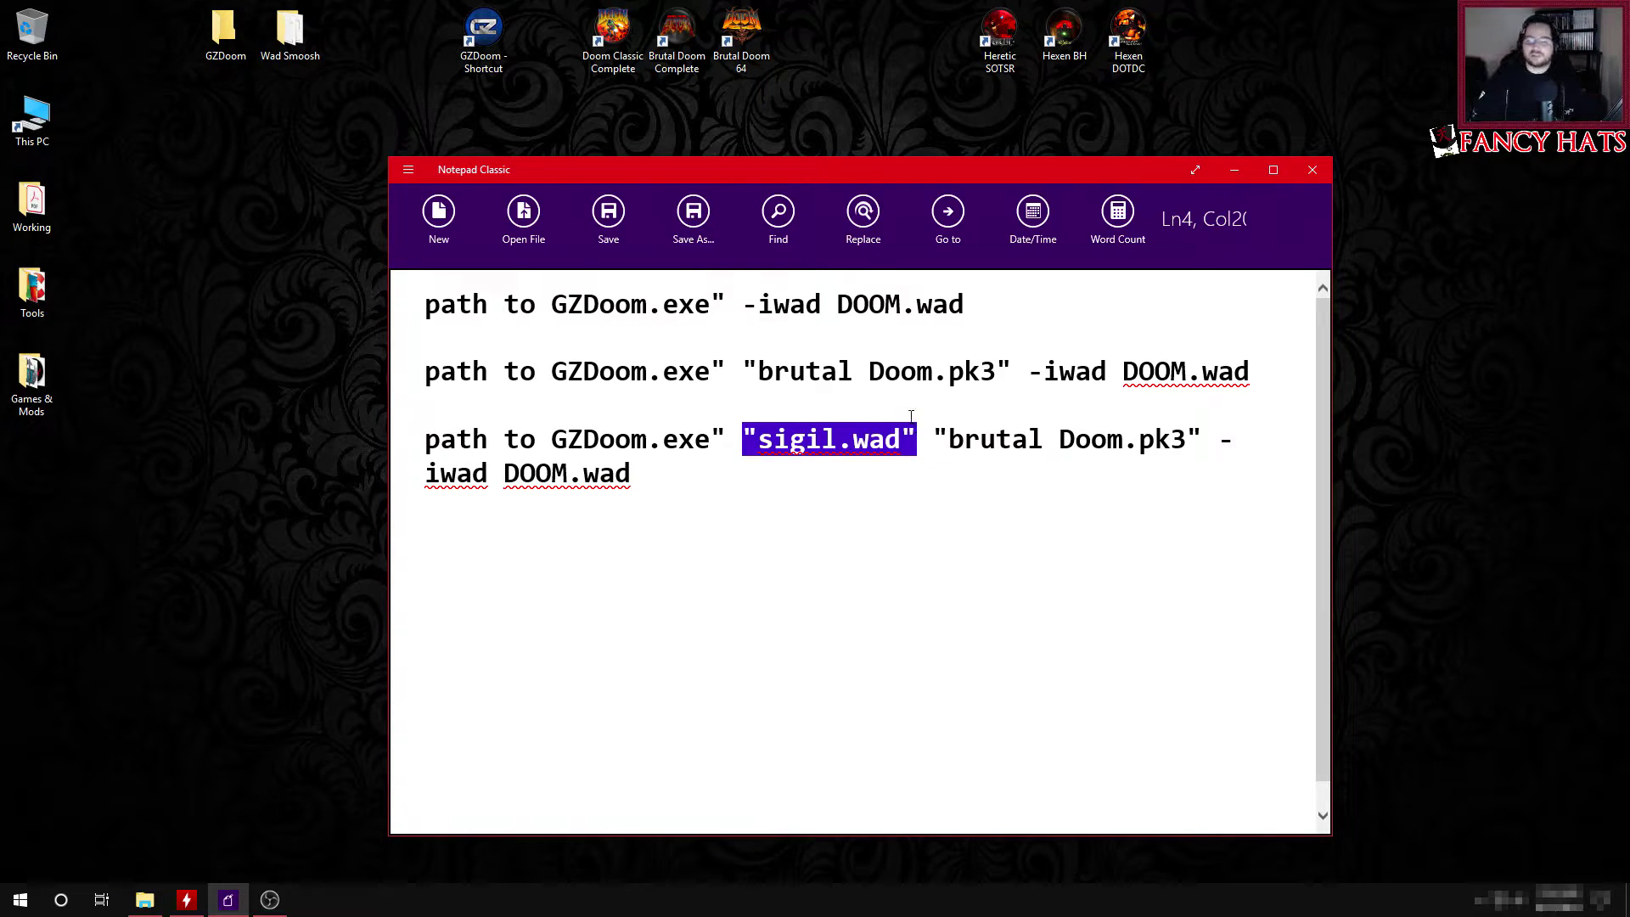
# Step: Copy "sigil.wad" from the note and open the GZDoom shortcut's Properties beside it
pyautogui.rightClick(796, 448)
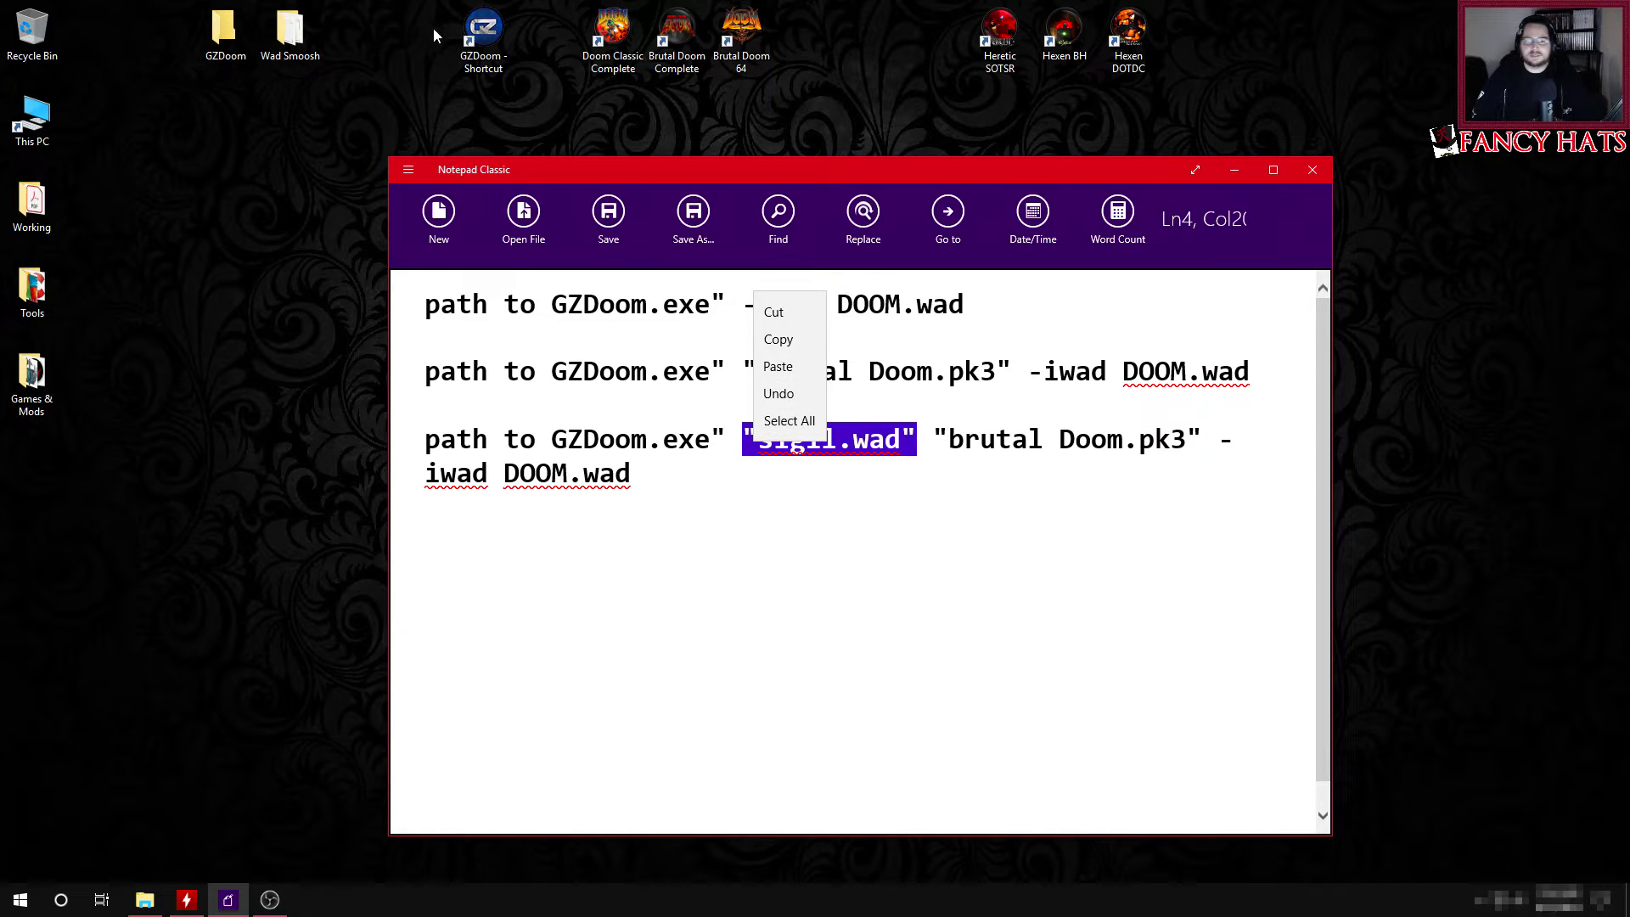
pyautogui.click(777, 339)
pyautogui.rightClick(496, 49)
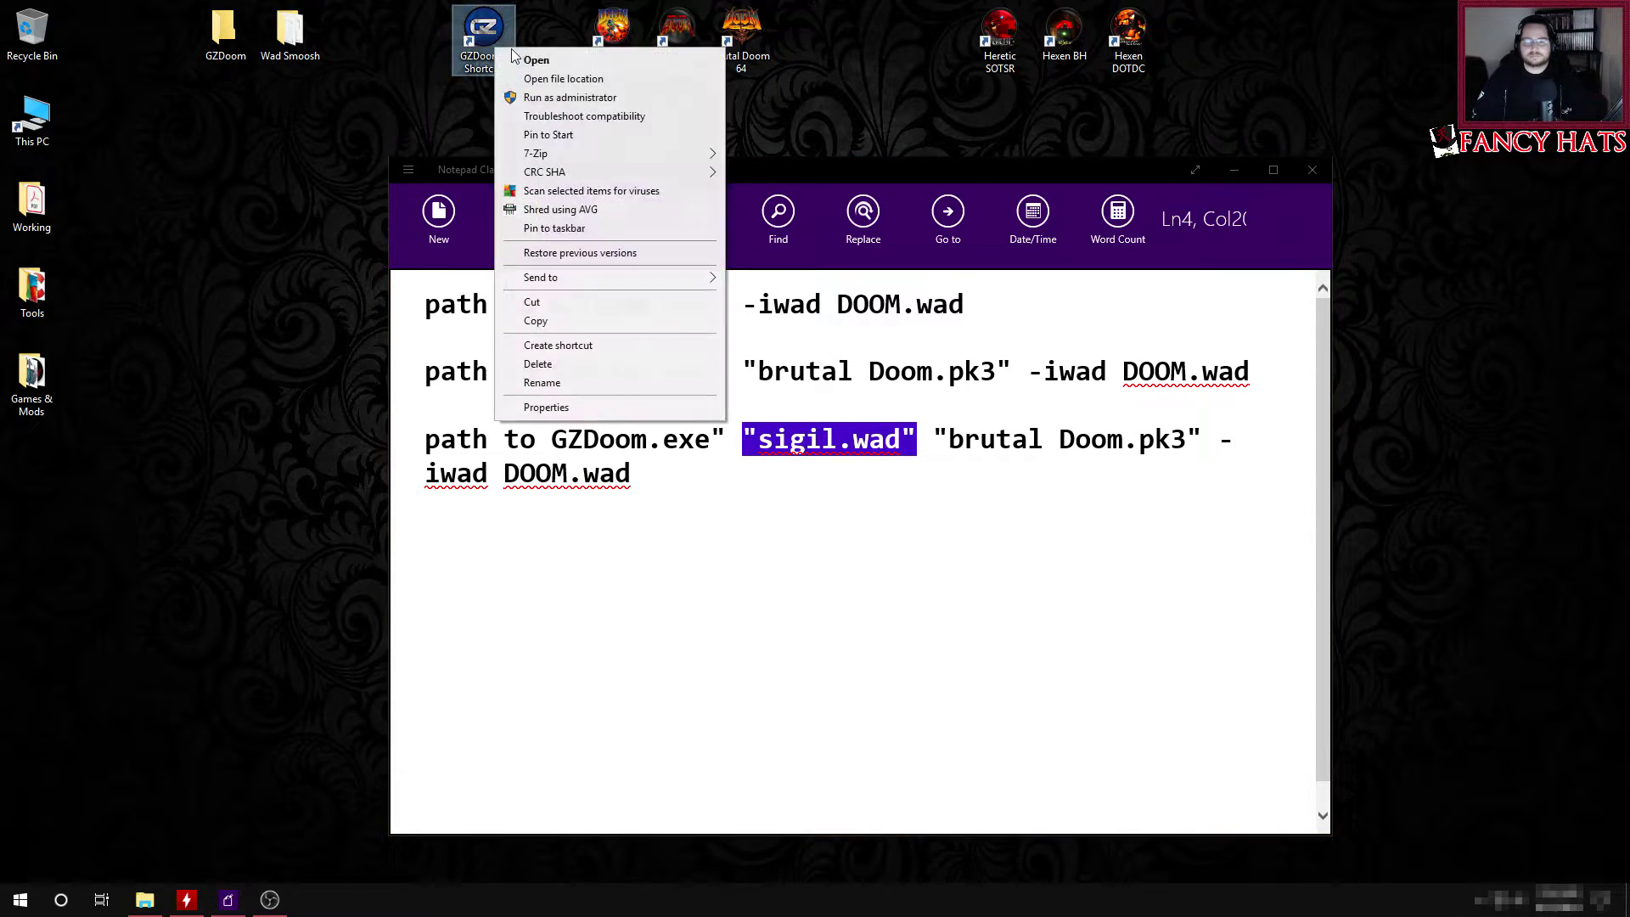
pyautogui.click(543, 406)
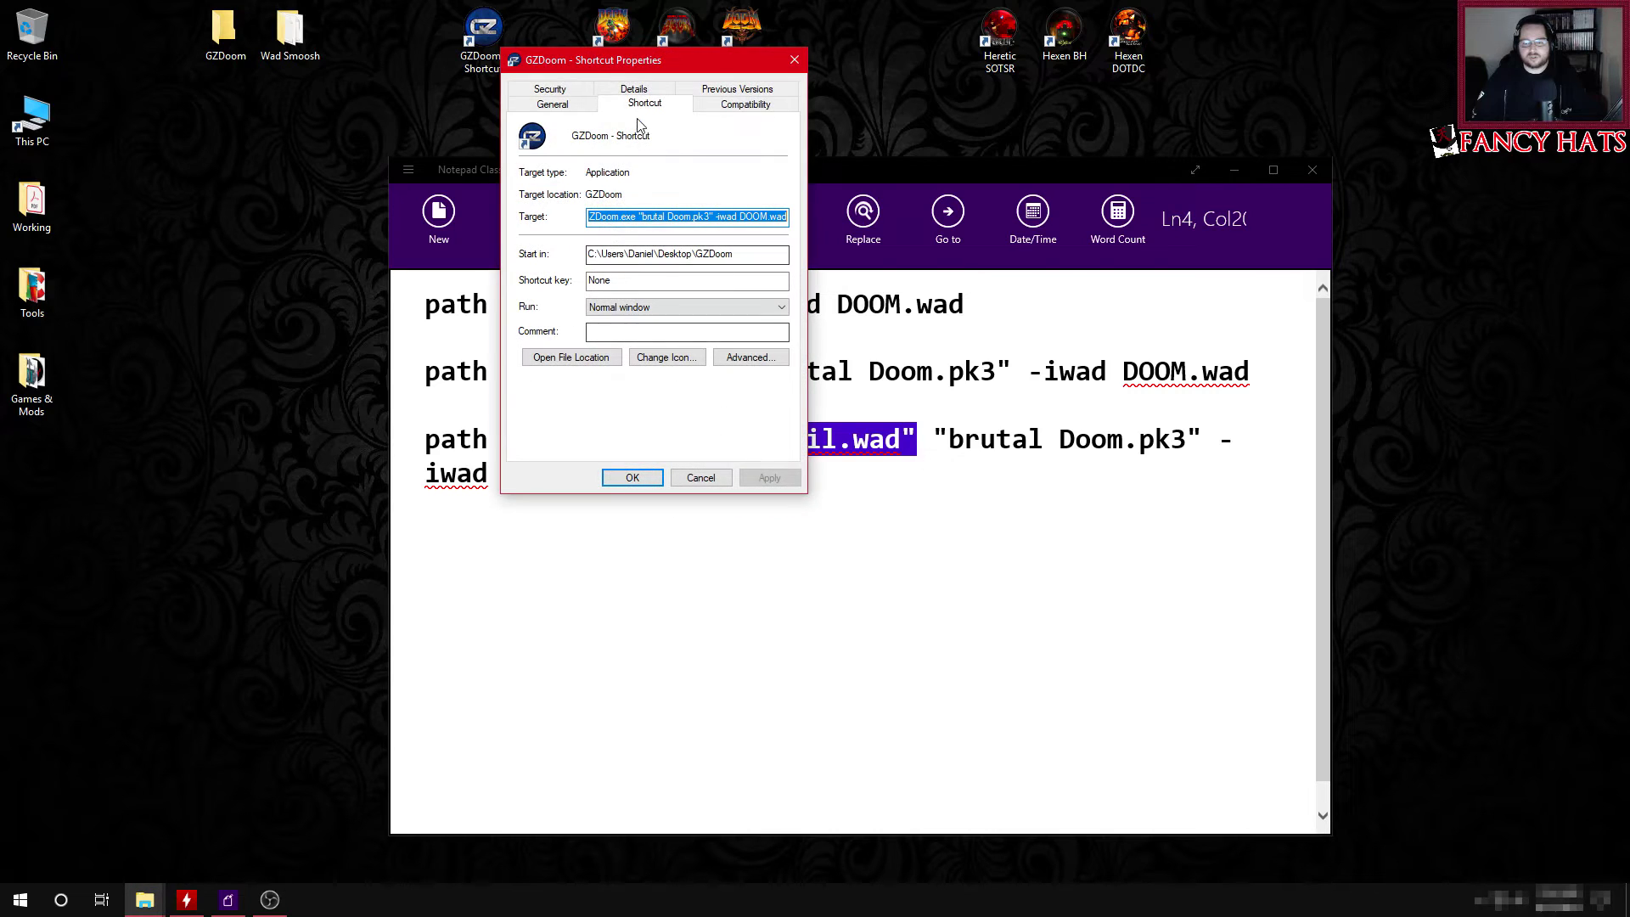
pyautogui.moveTo(656, 66); pyautogui.dragTo(480, 150)
# Step: Paste "sigil.wad" before "brutal Doom.pk3" in the shortcut Target and apply the change
pyautogui.press('End')
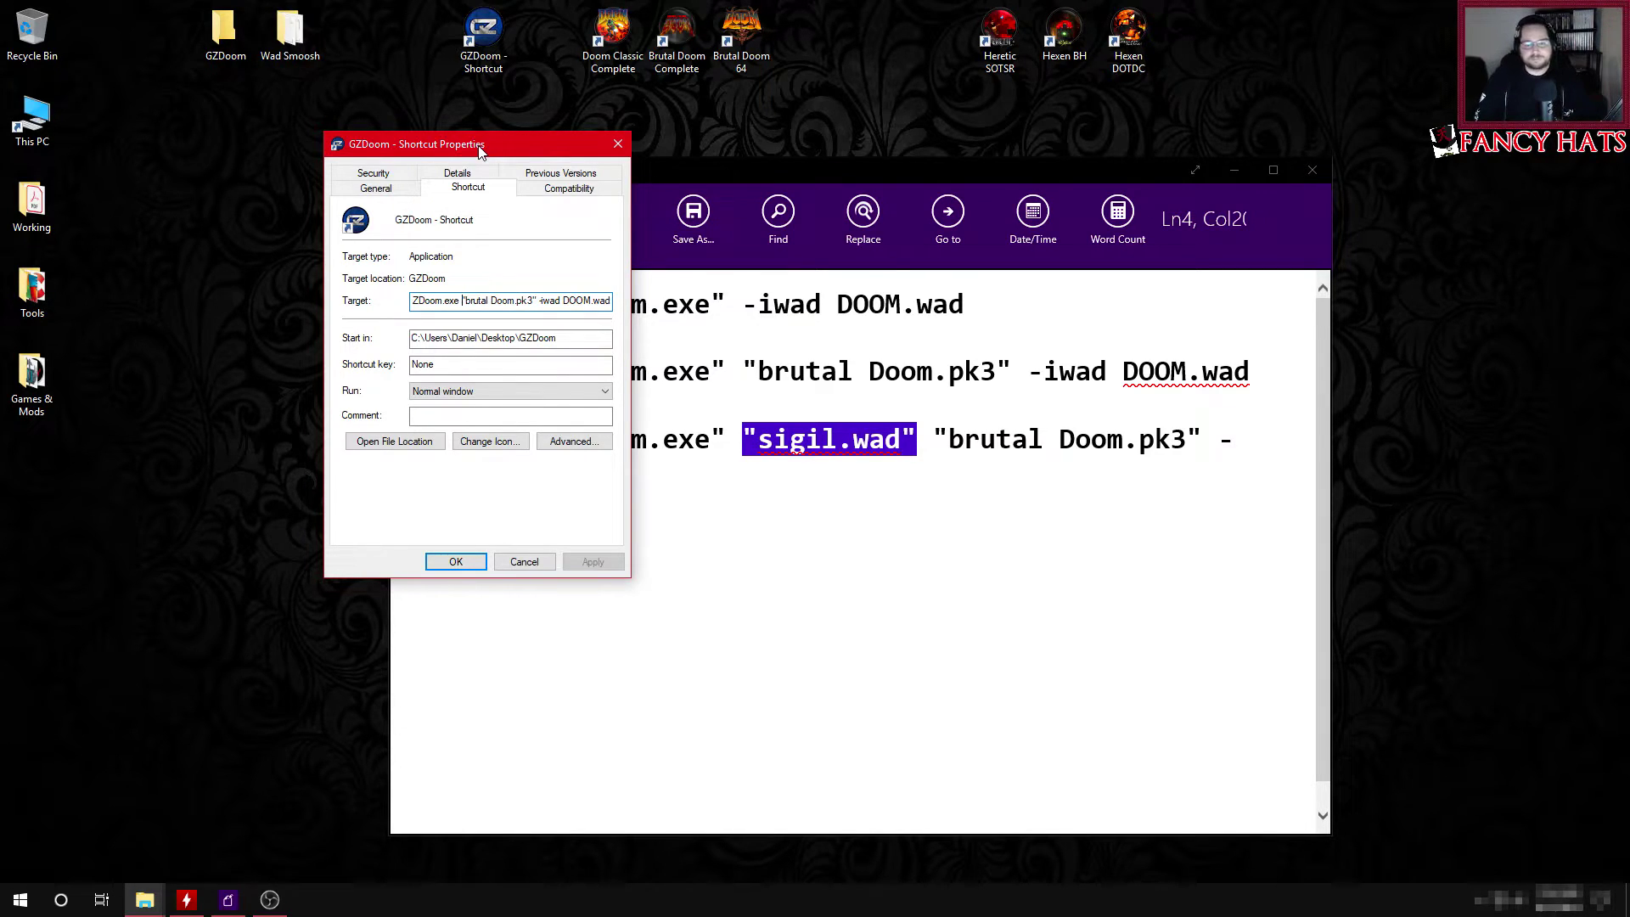
pyautogui.hotkey('ctrl', 'v')
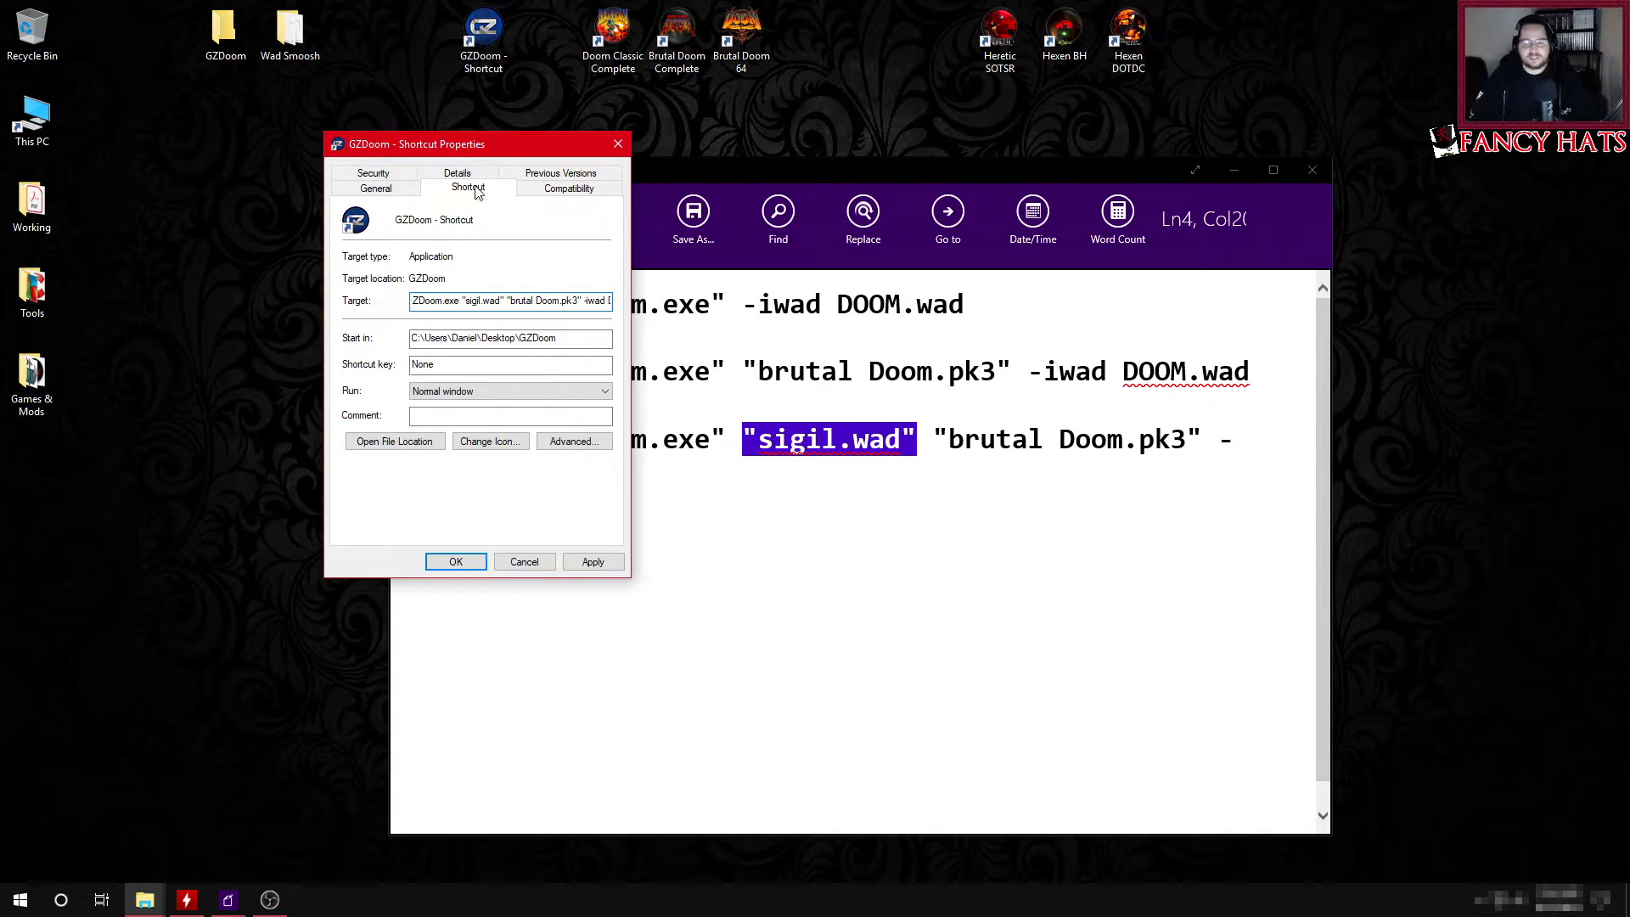
pyautogui.click(592, 561)
pyautogui.click(450, 562)
pyautogui.moveTo(742, 439); pyautogui.dragTo(977, 569)
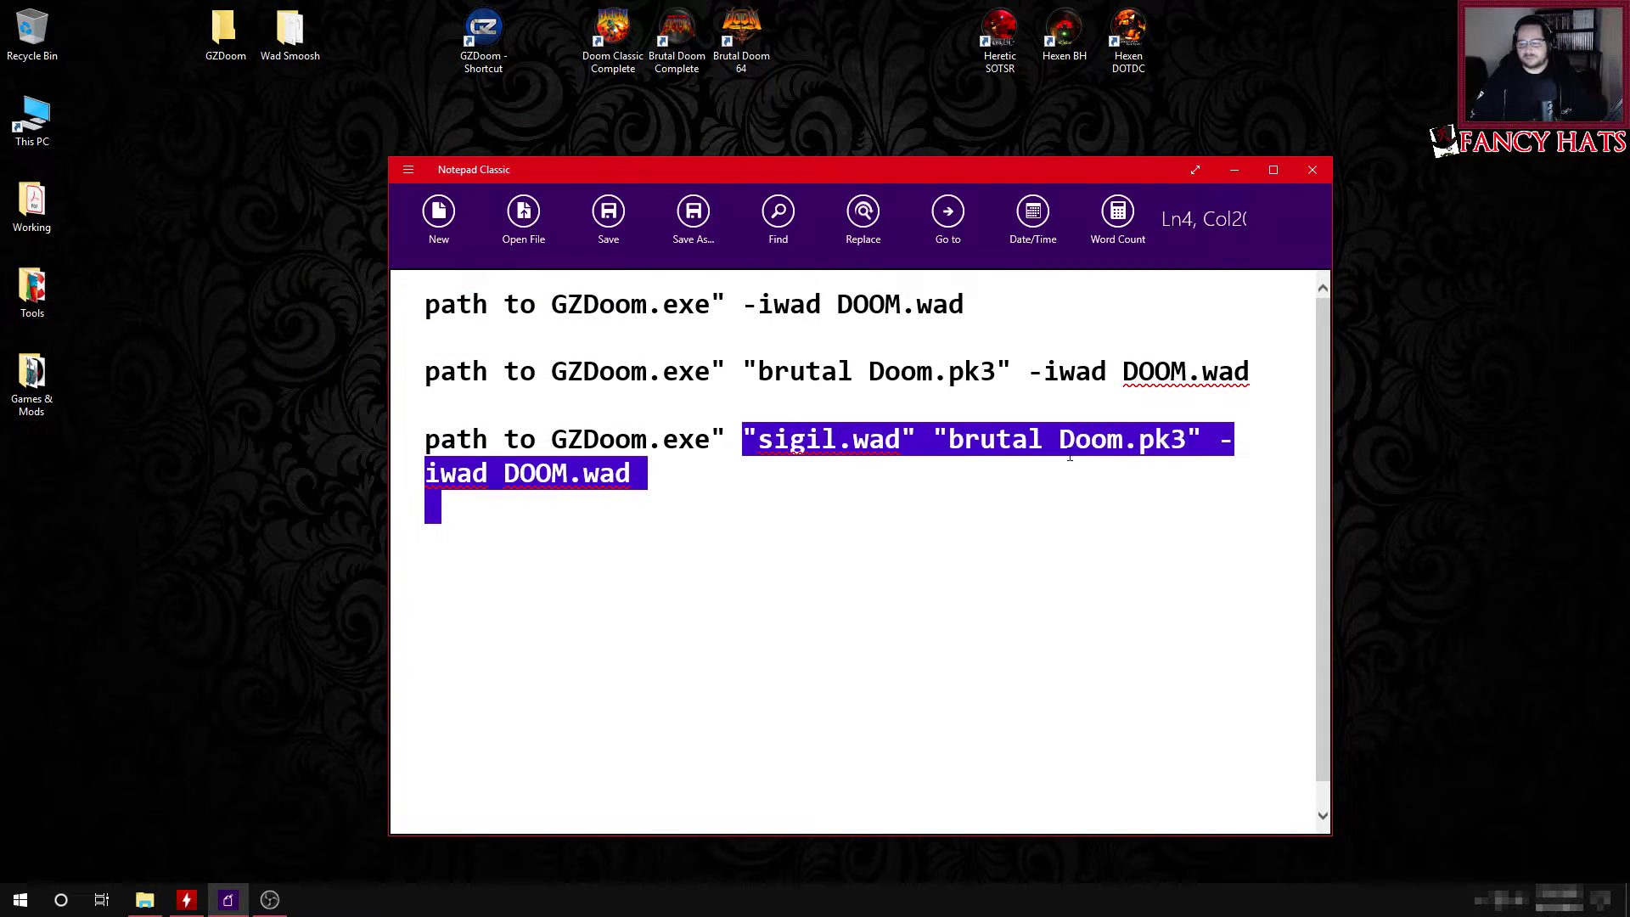
pyautogui.click(869, 582)
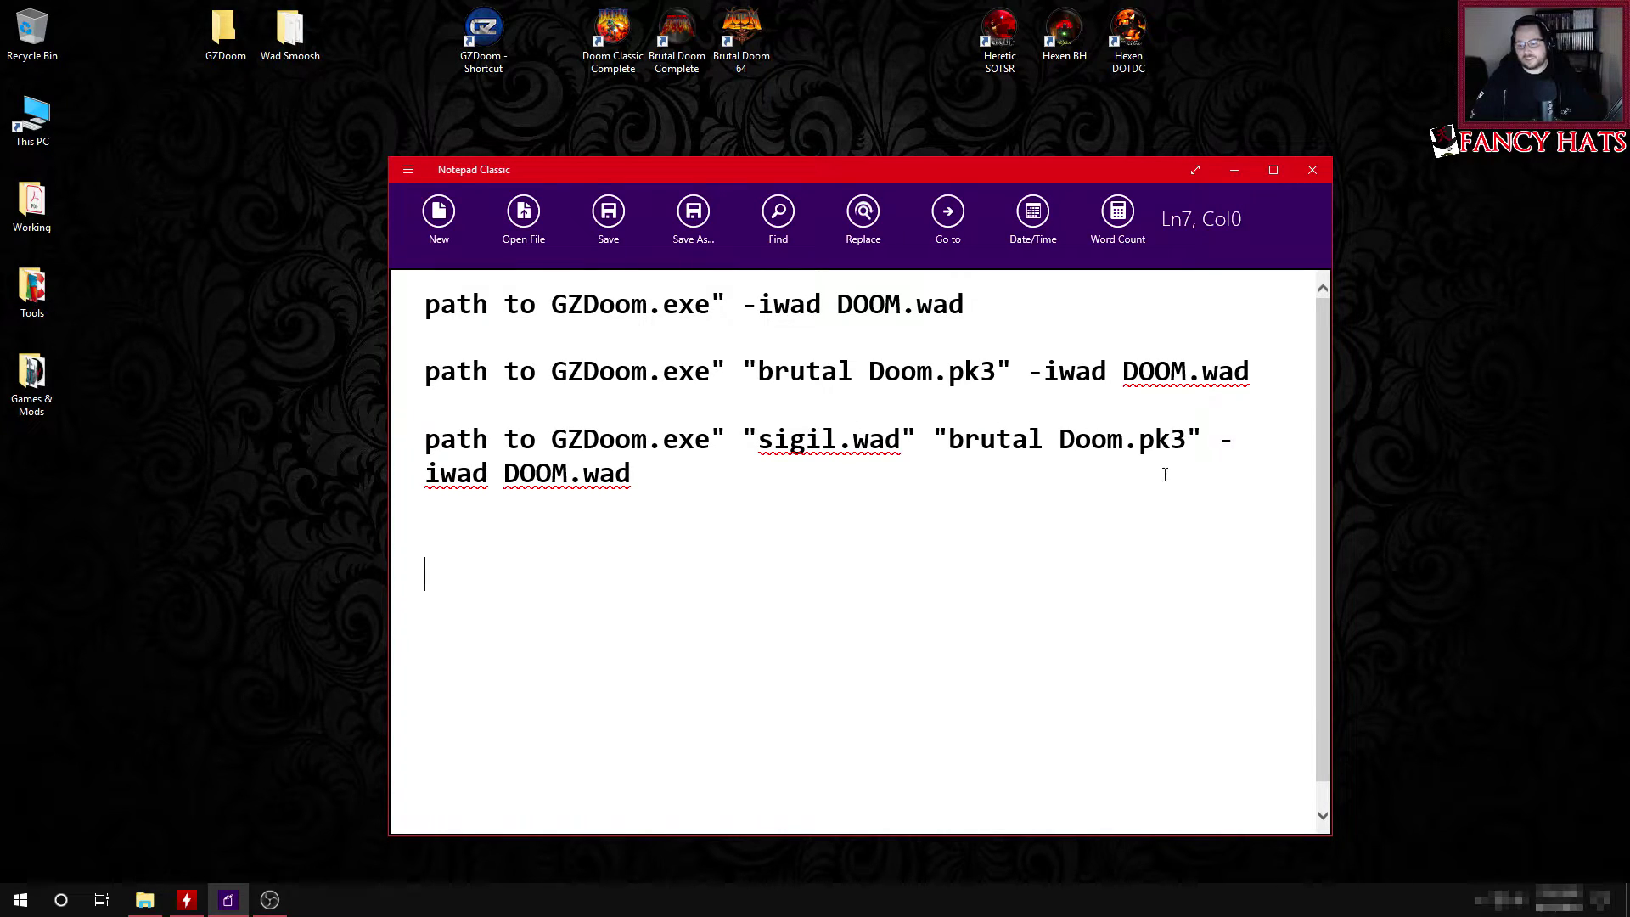
pyautogui.doubleClick(489, 45)
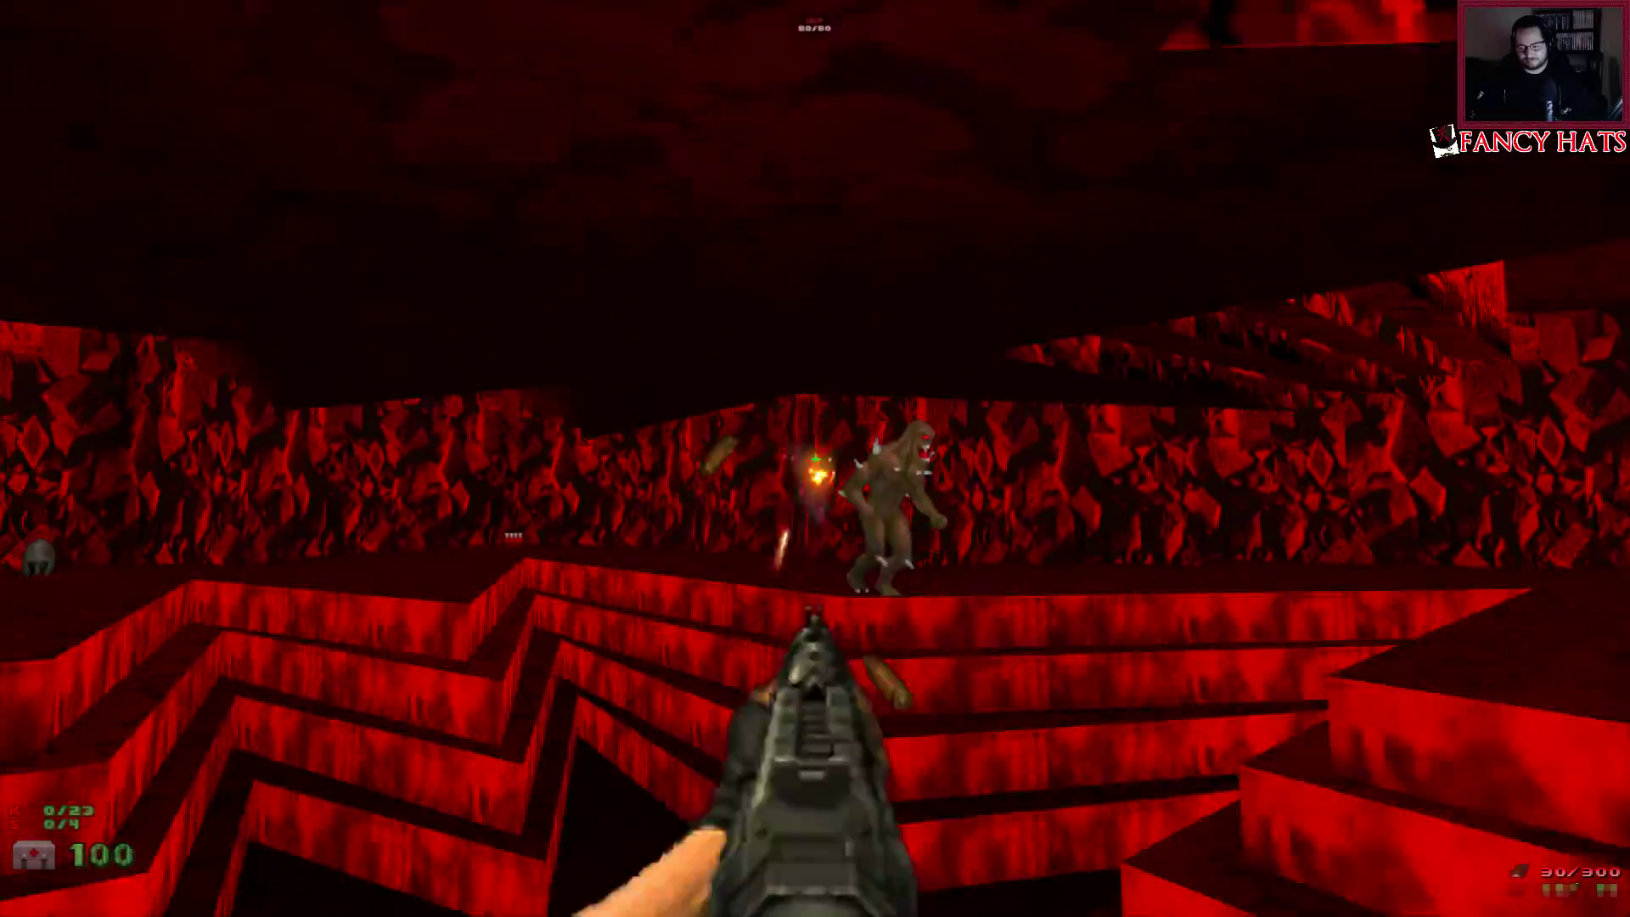
pyautogui.click(815, 458)
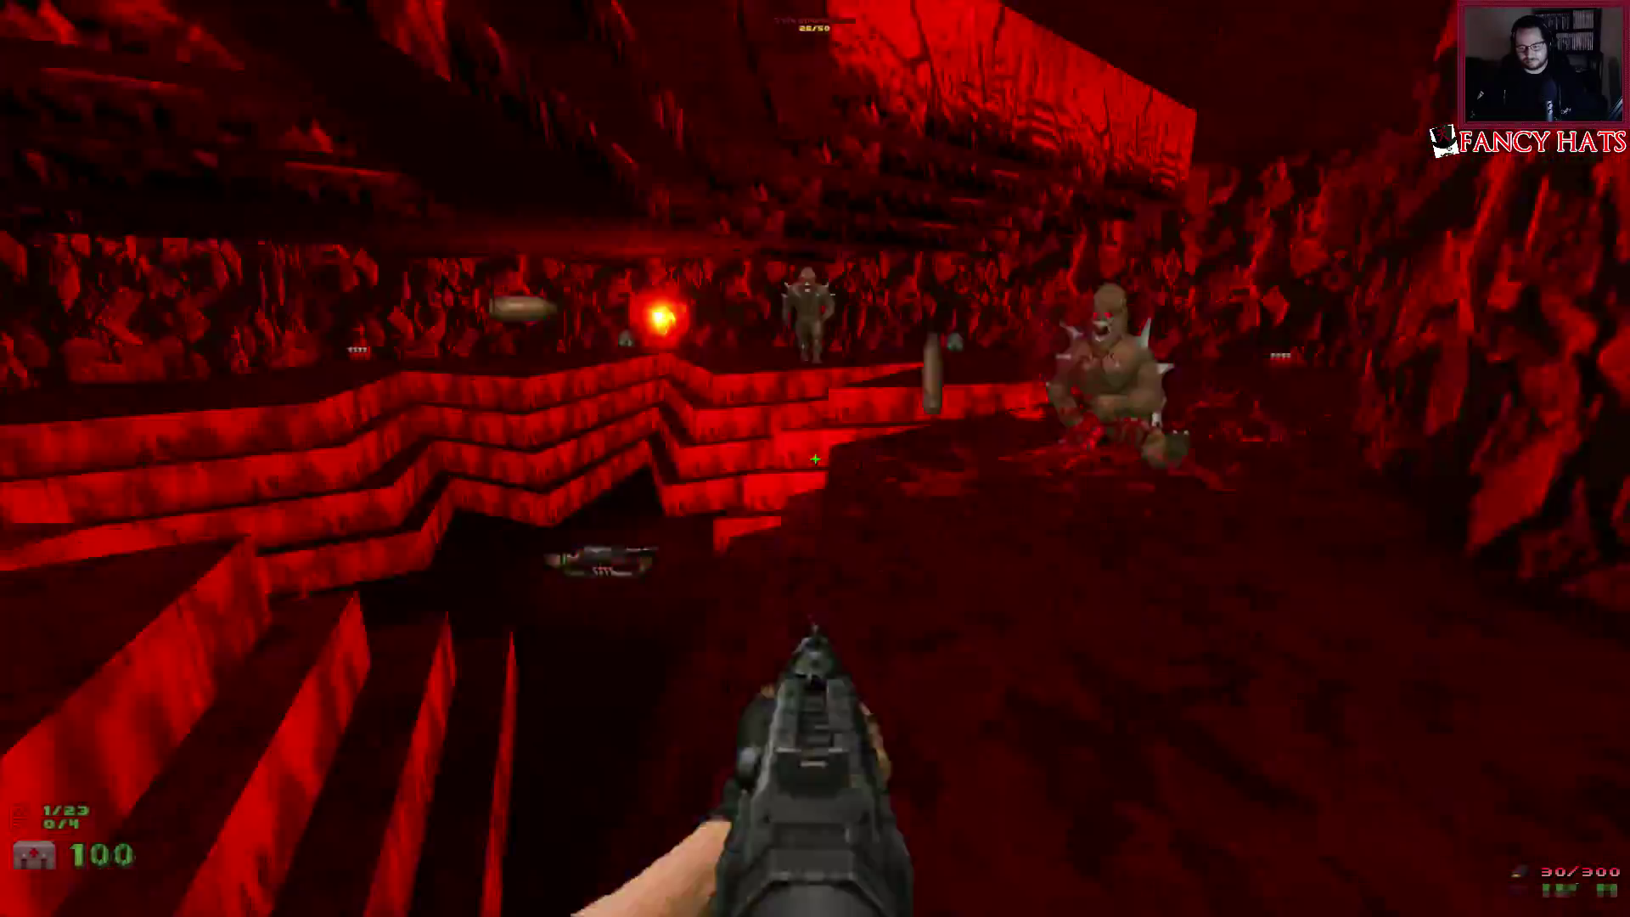
pyautogui.click(815, 458)
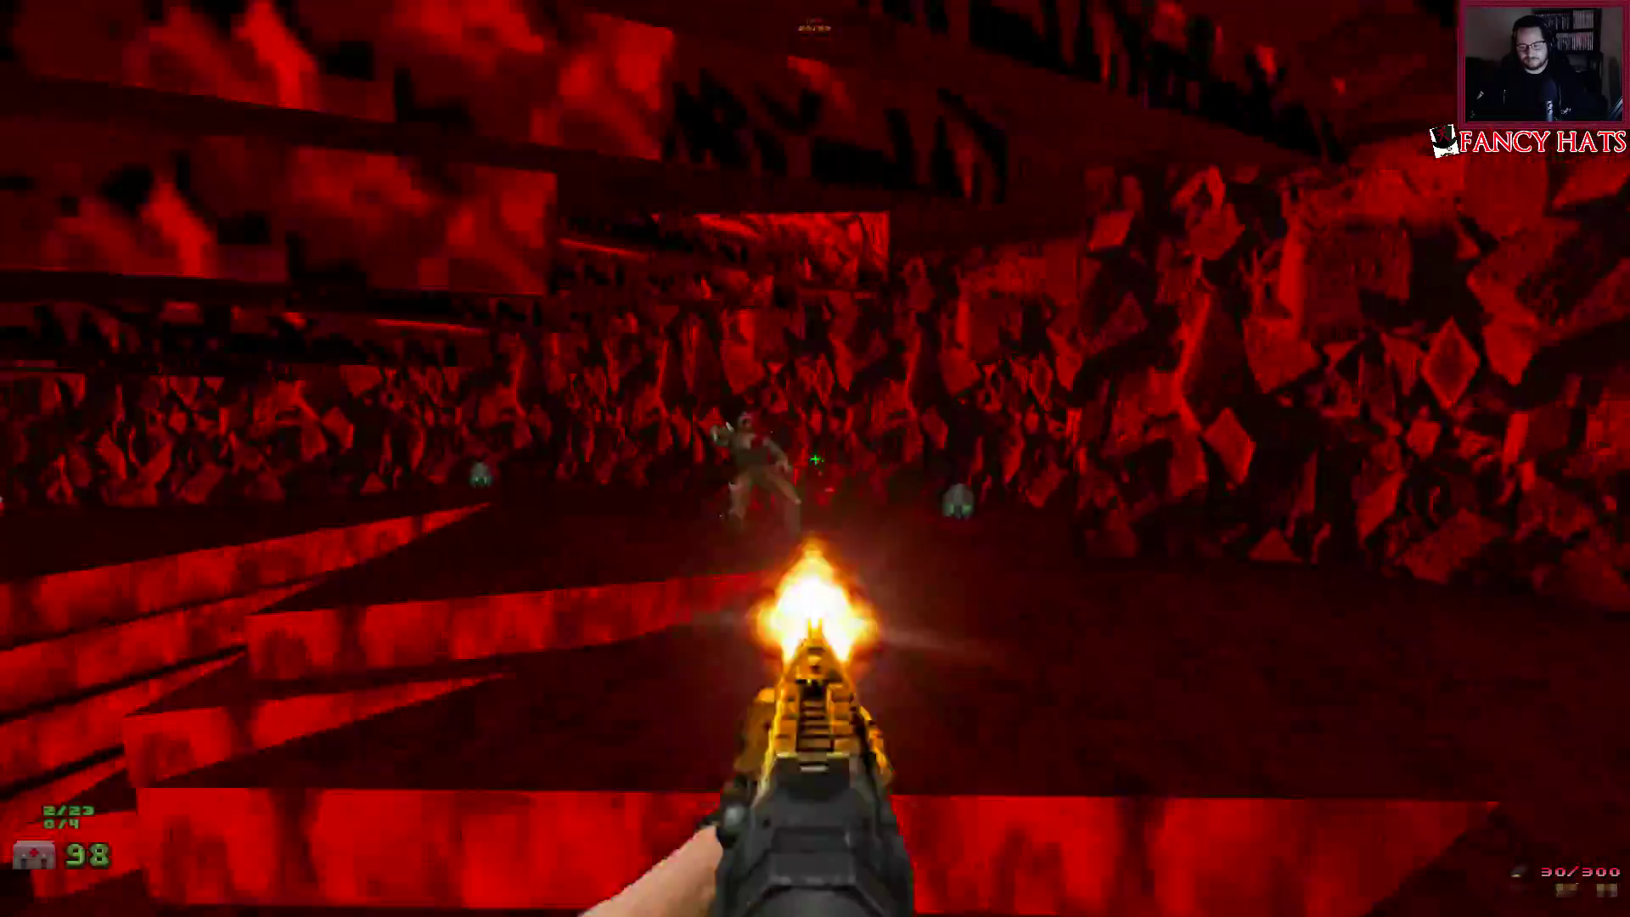
pyautogui.press('w')
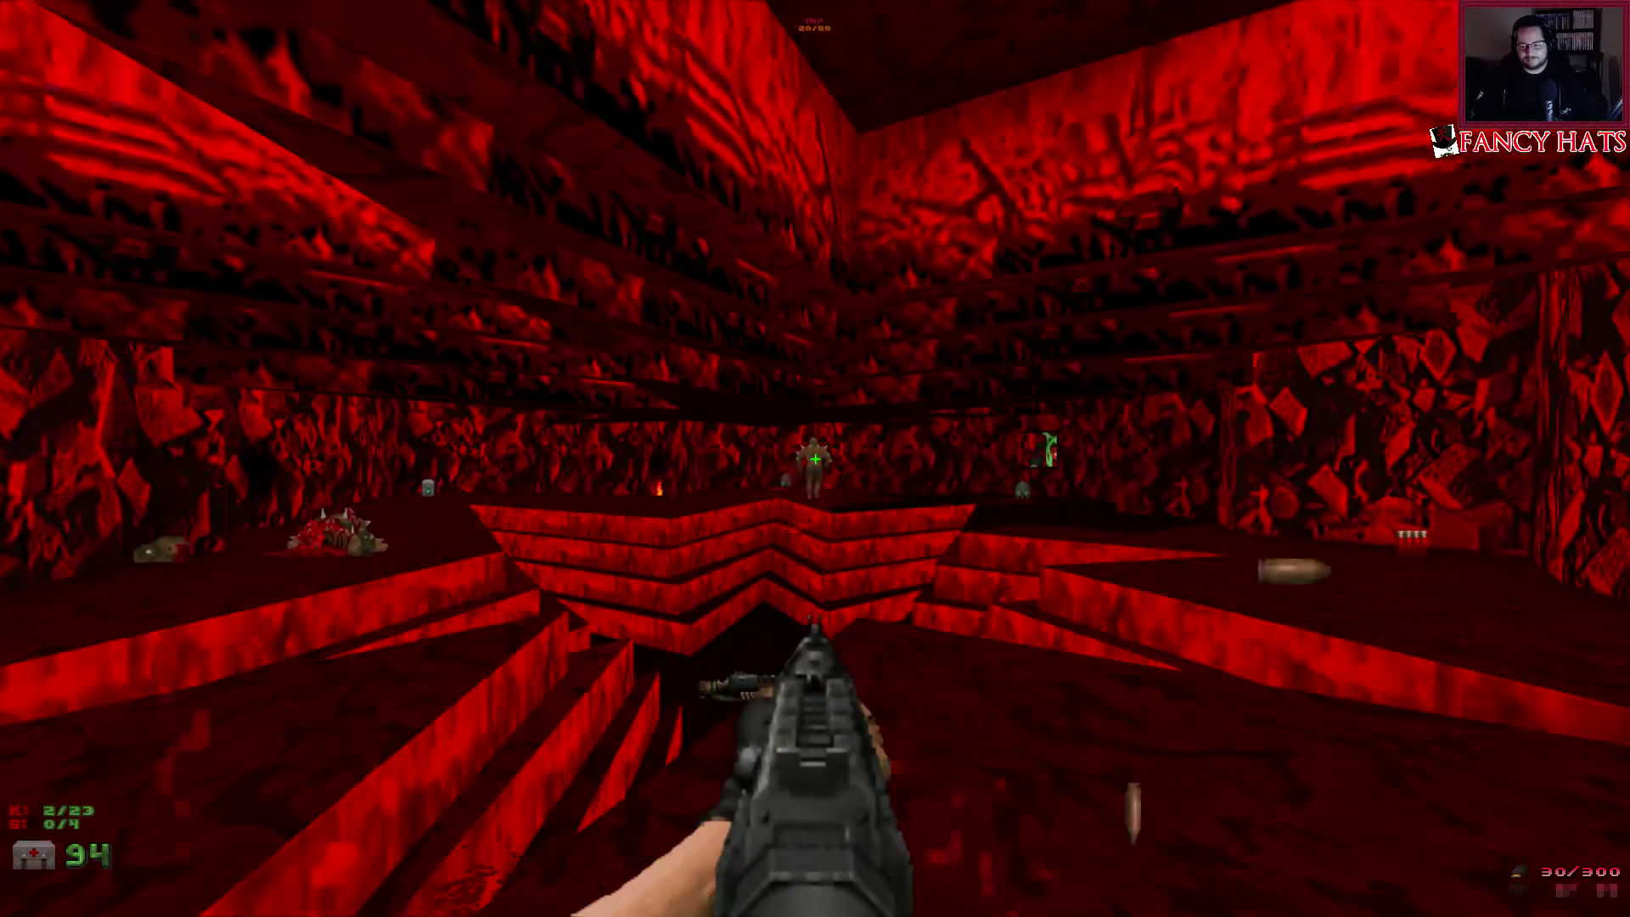
pyautogui.press('Escape')
pyautogui.click(718, 722)
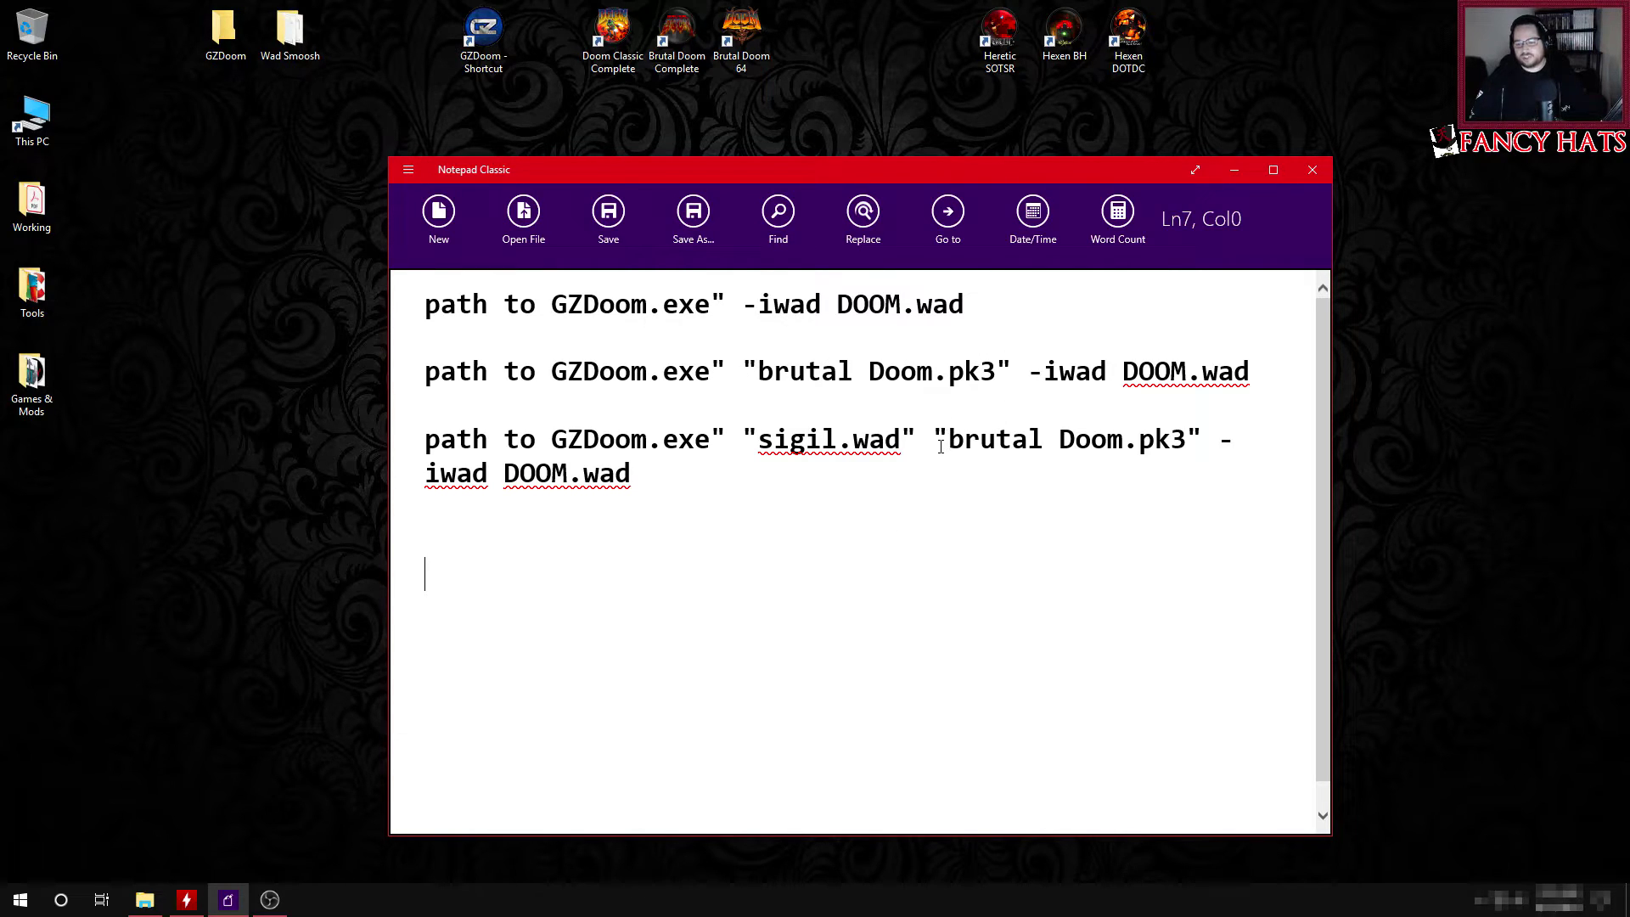
pyautogui.moveTo(936, 439); pyautogui.dragTo(1211, 440)
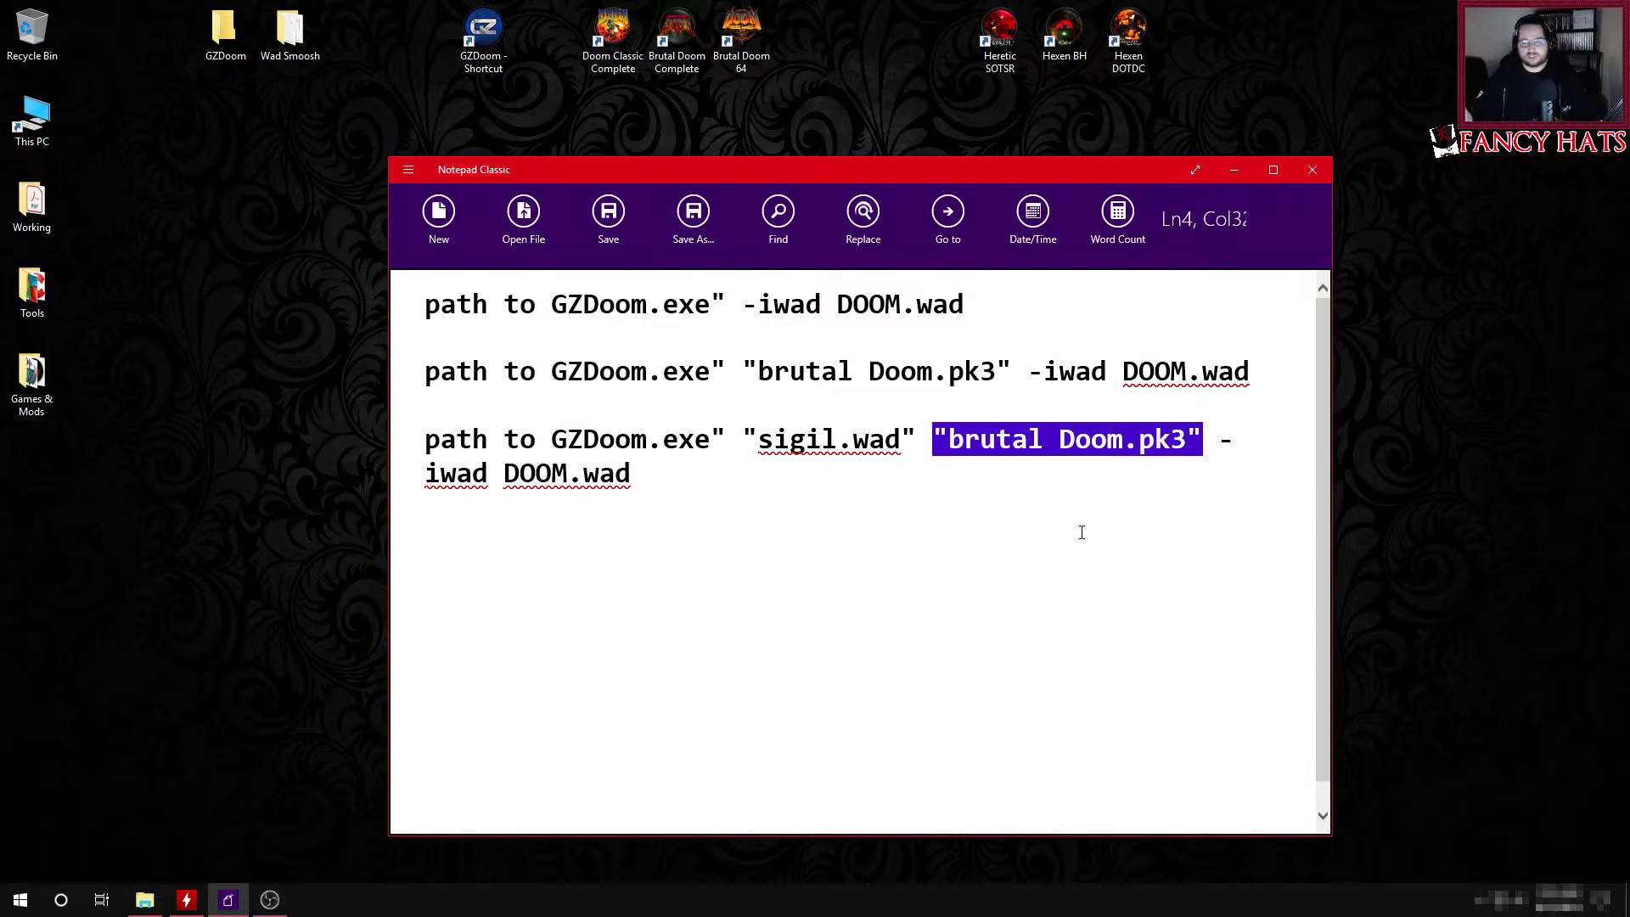
pyautogui.click(914, 569)
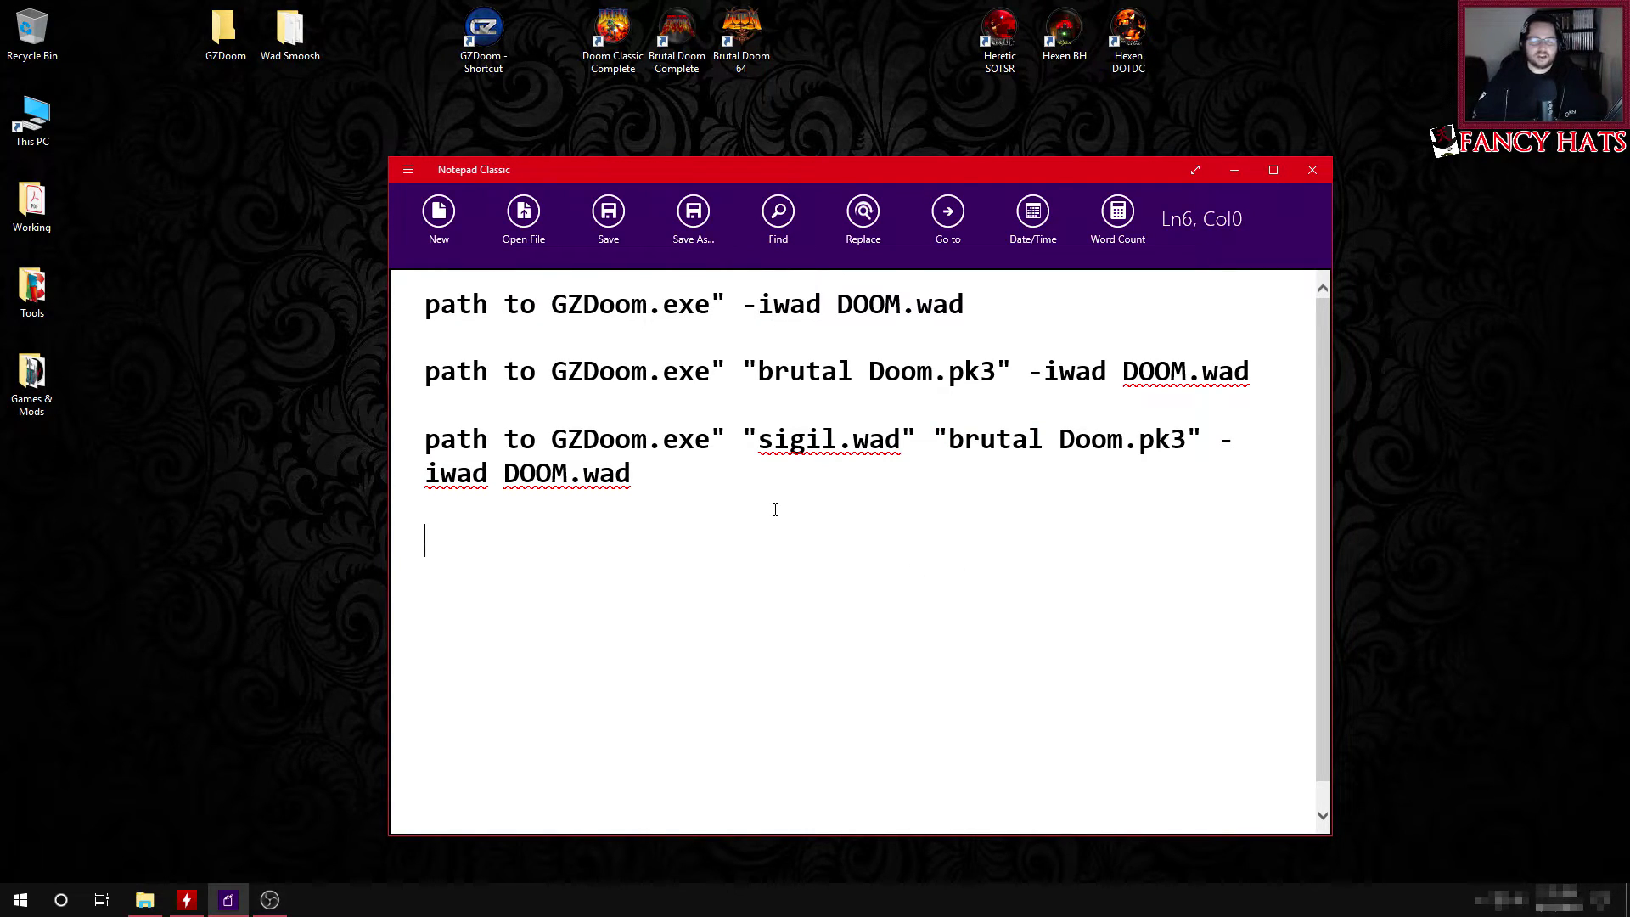
# Step: Rename the GZDoom shortcut to 'Ultimate Brutal Sigil'
pyautogui.rightClick(476, 23)
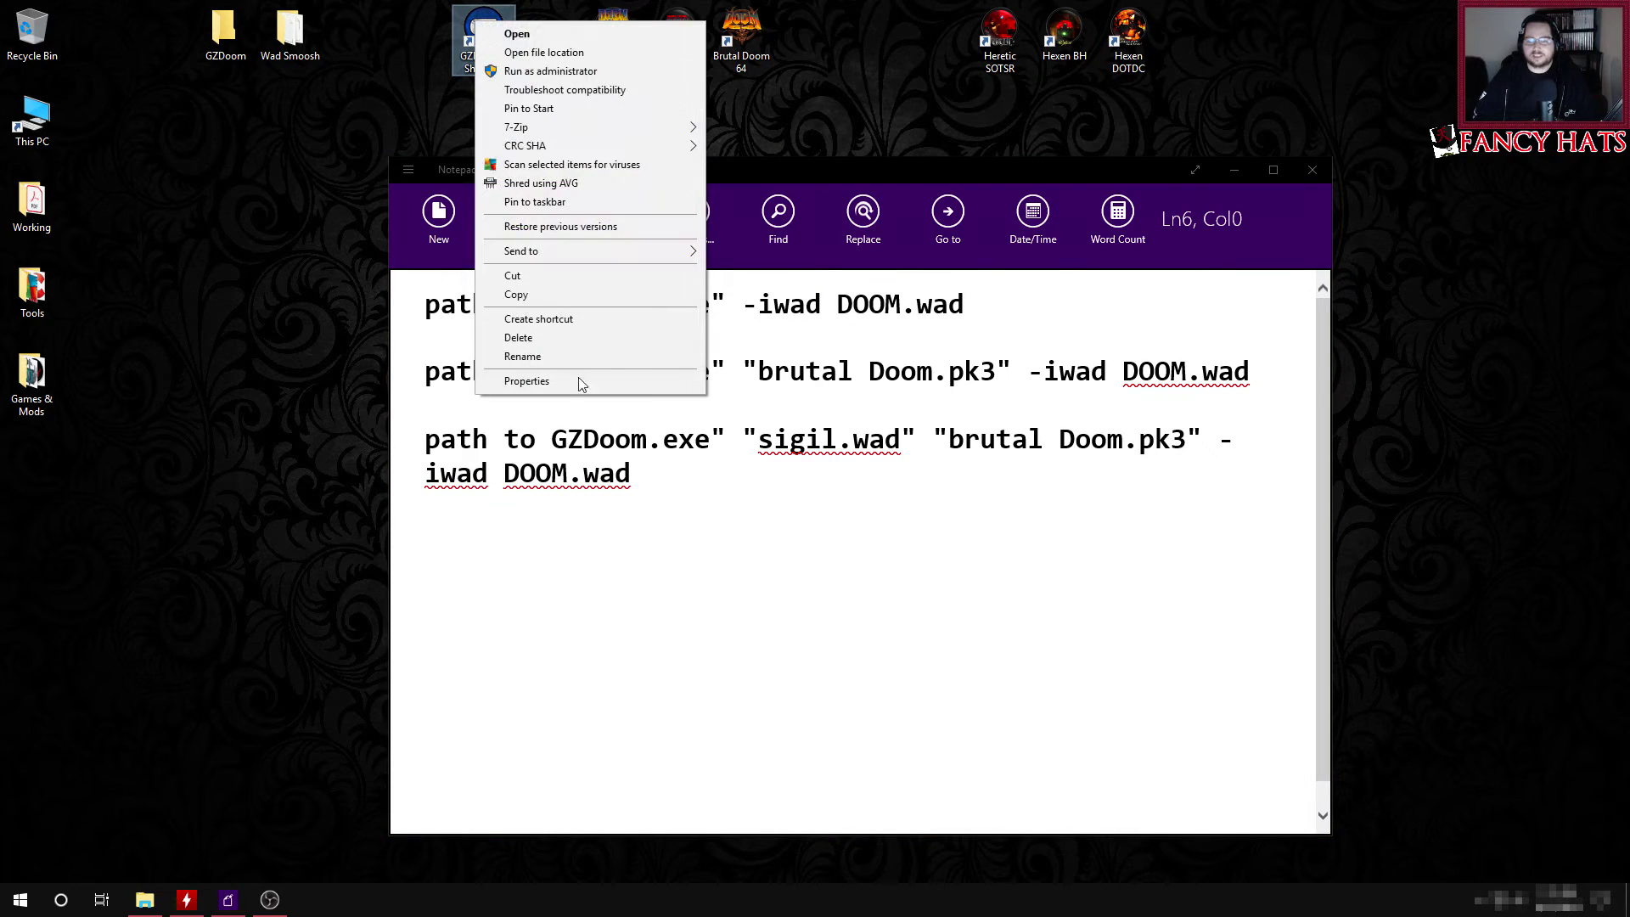
pyautogui.click(561, 358)
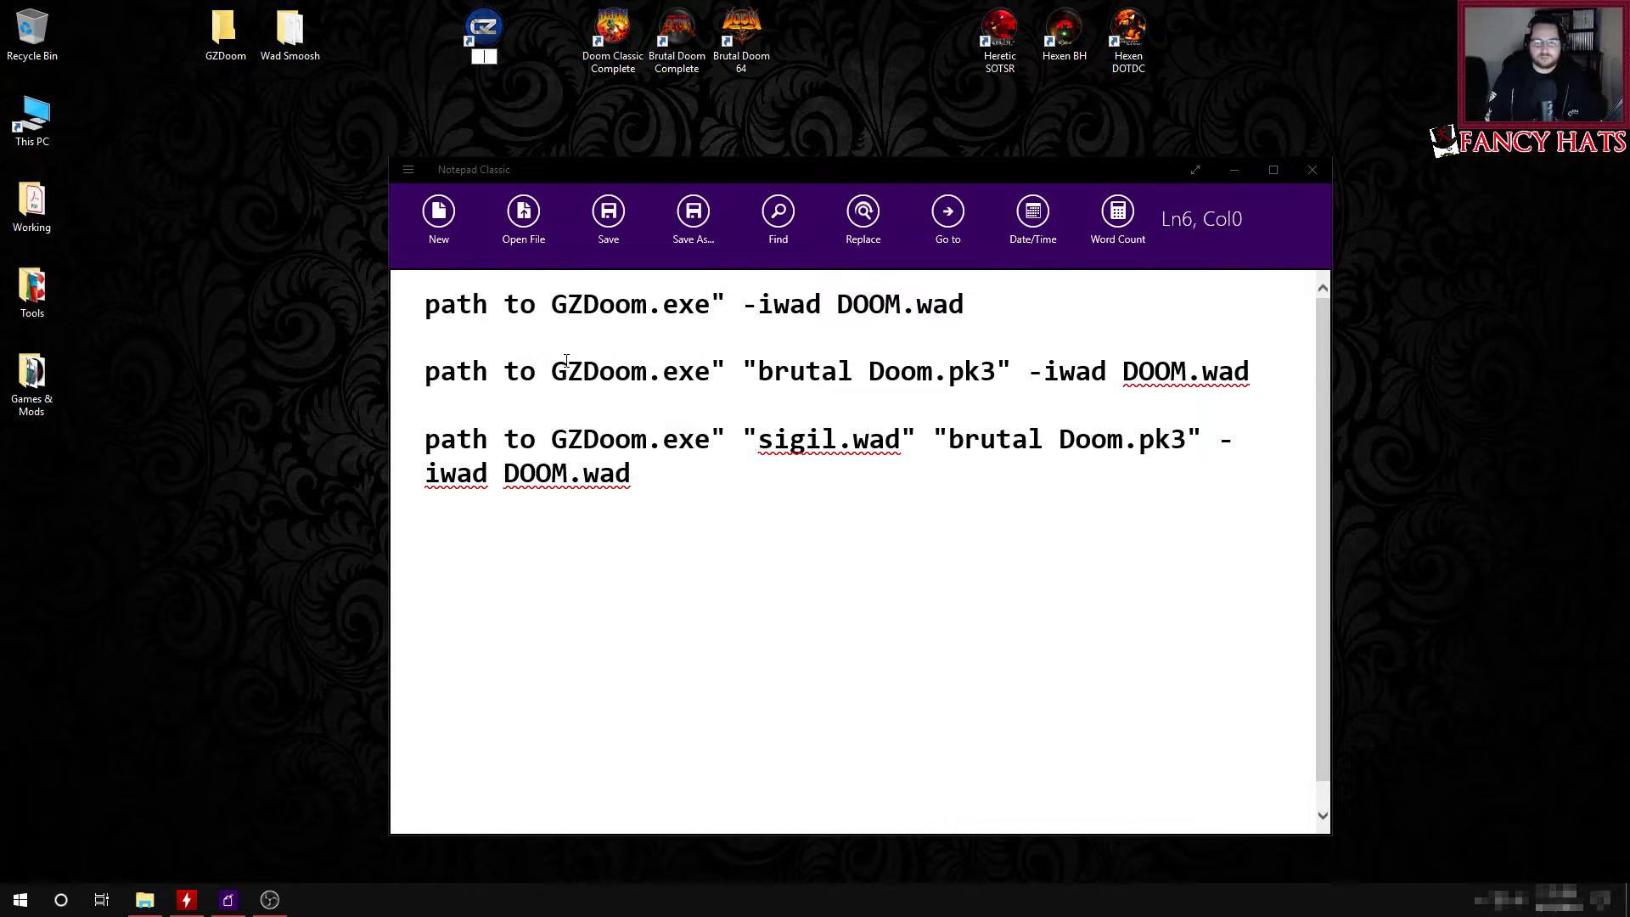
pyautogui.write('Ultimate Br')
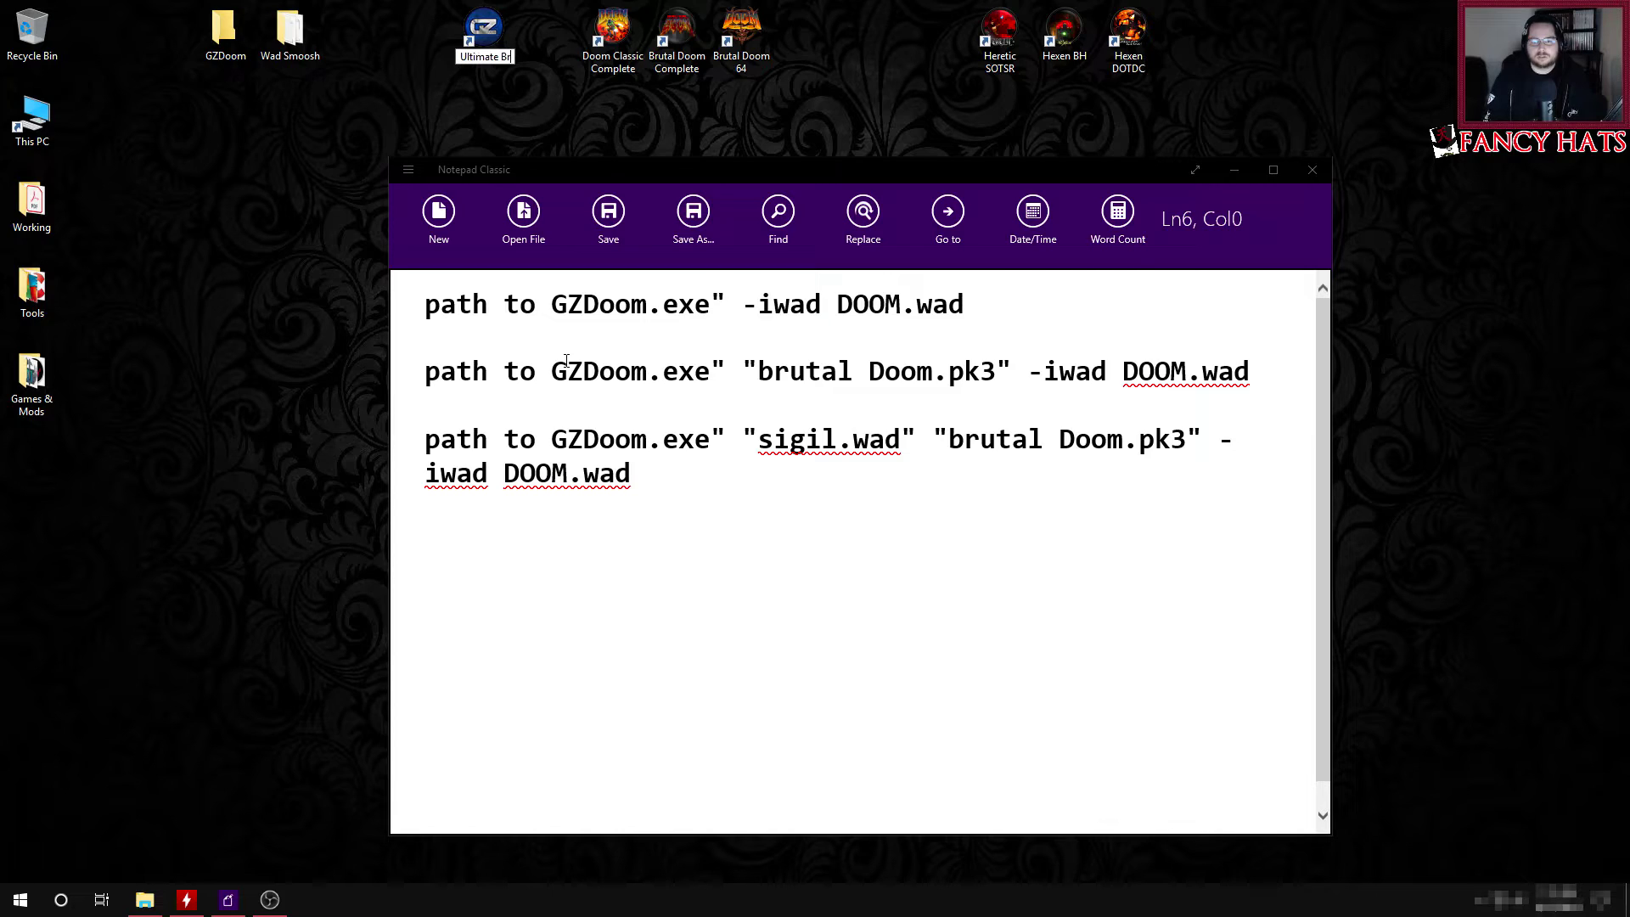
pyautogui.write('utal Sigil')
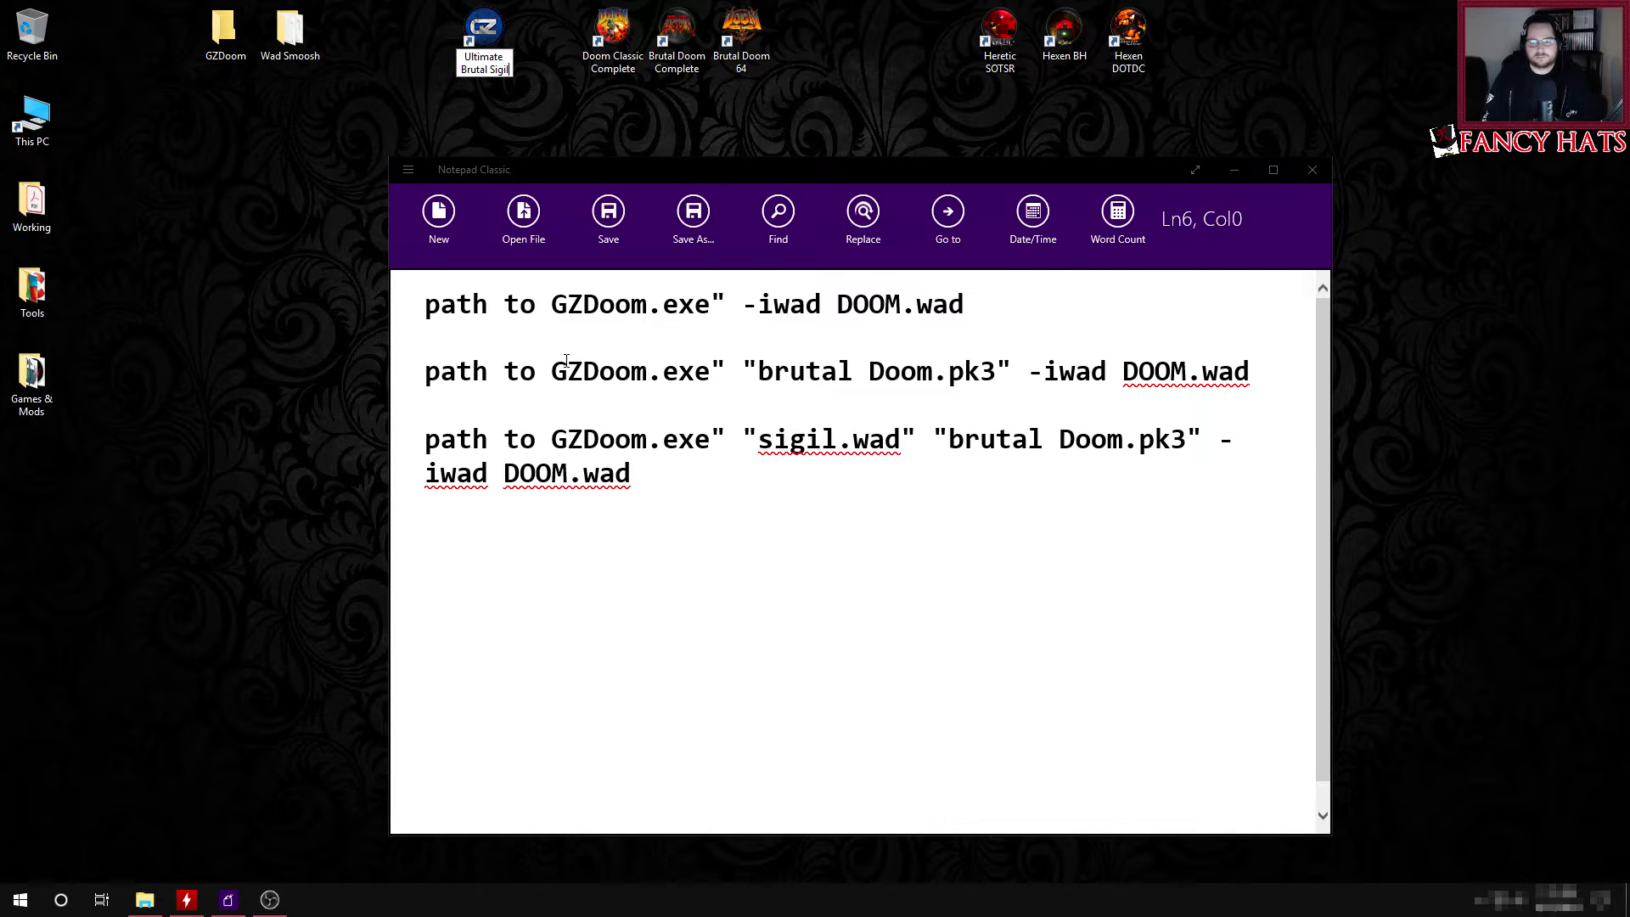
pyautogui.press('Return')
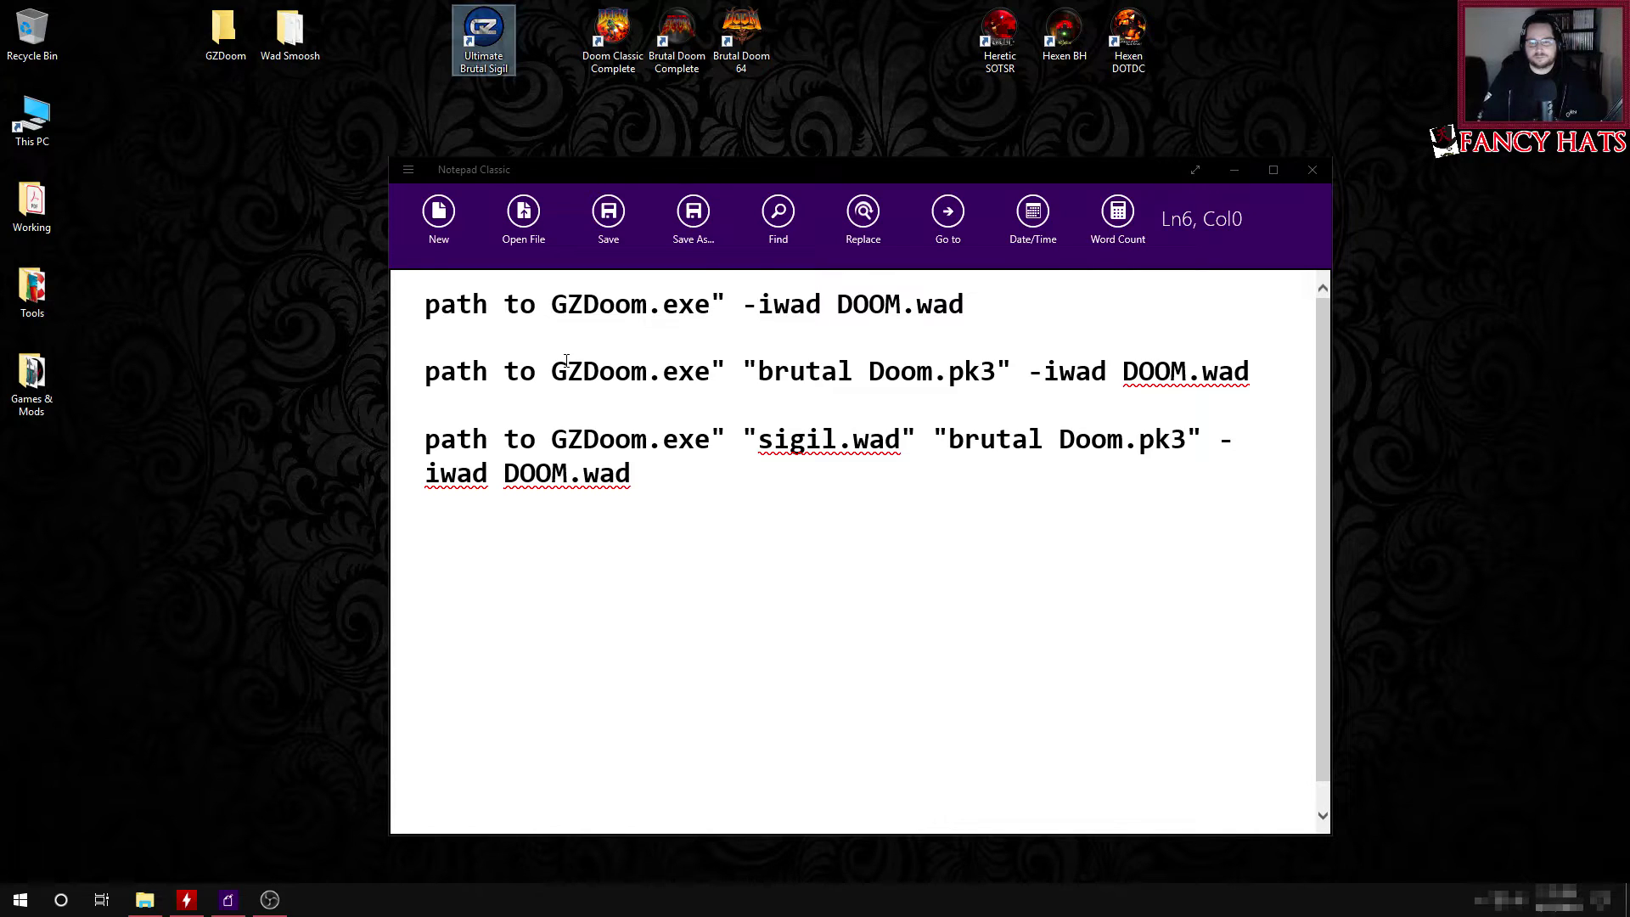
# Step: Bring up the Ultimate Brutal Sigil shortcut's Properties, positioned on the left side
pyautogui.rightClick(488, 43)
pyautogui.click(567, 409)
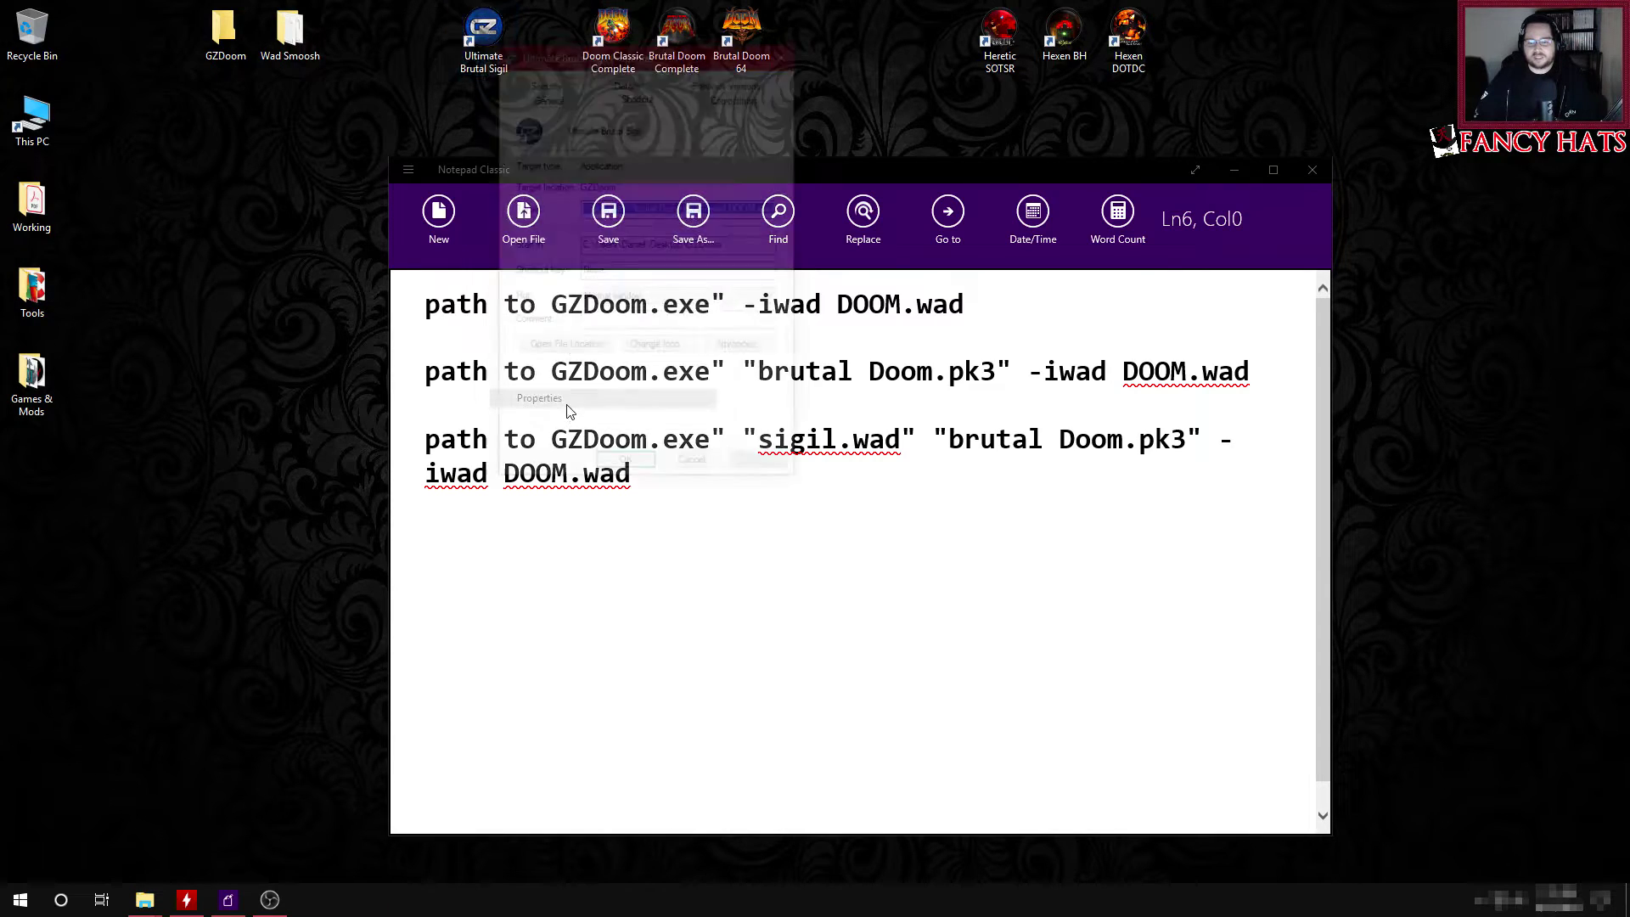
pyautogui.moveTo(712, 70); pyautogui.dragTo(293, 195)
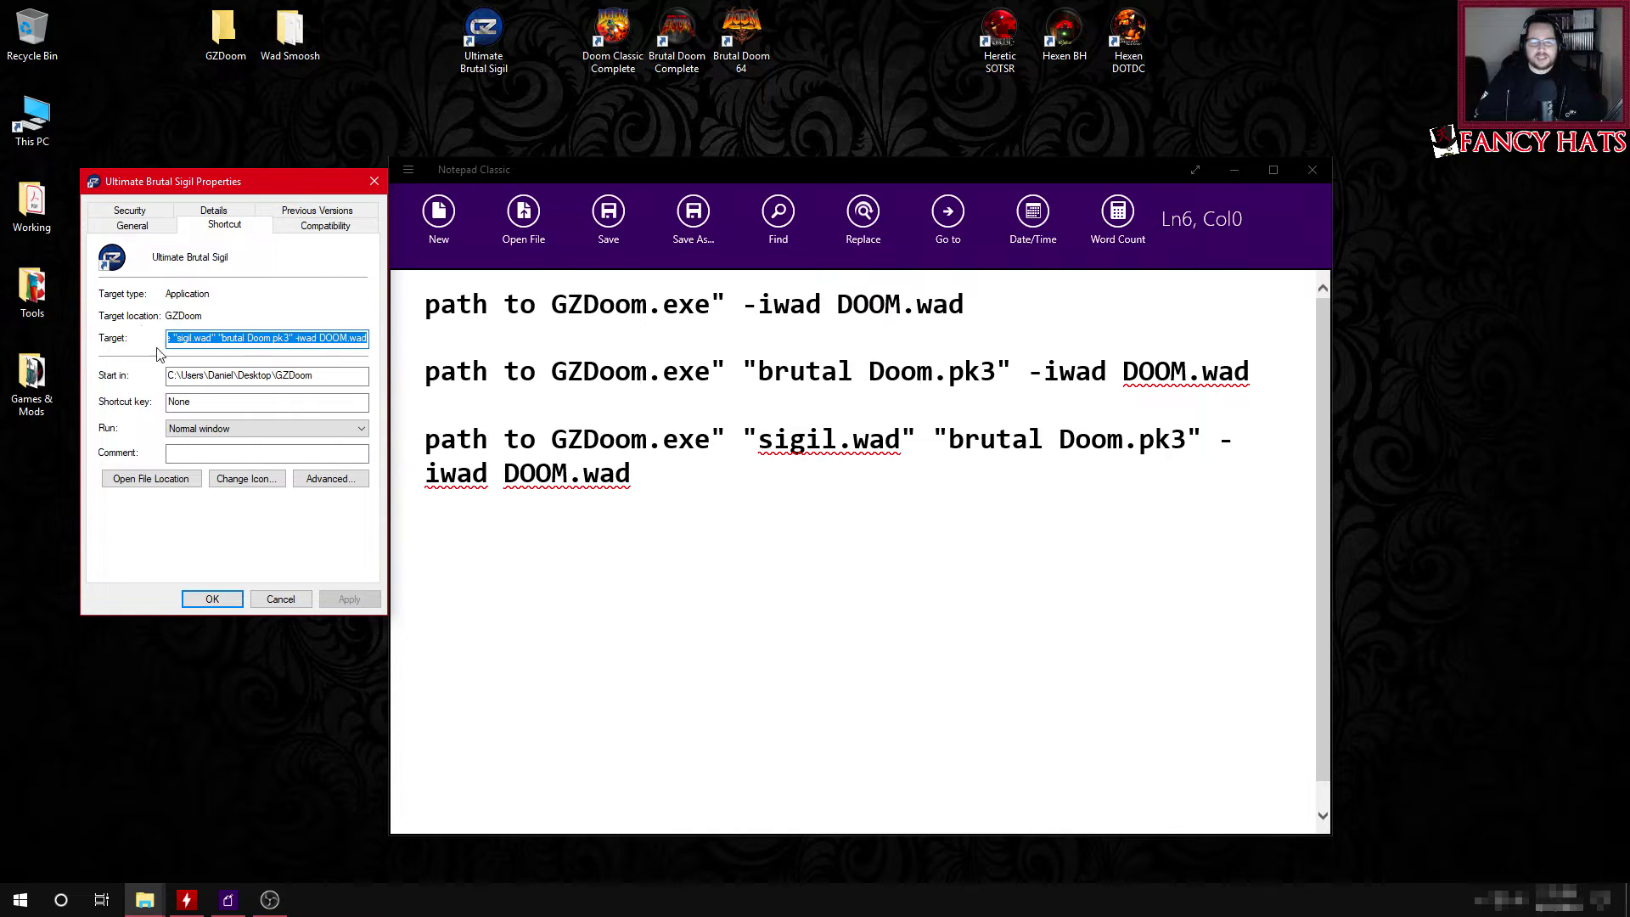
# Step: Set the shortcut's icon to Doom Icon from the Pictures > Cool Icons folder
pyautogui.click(260, 482)
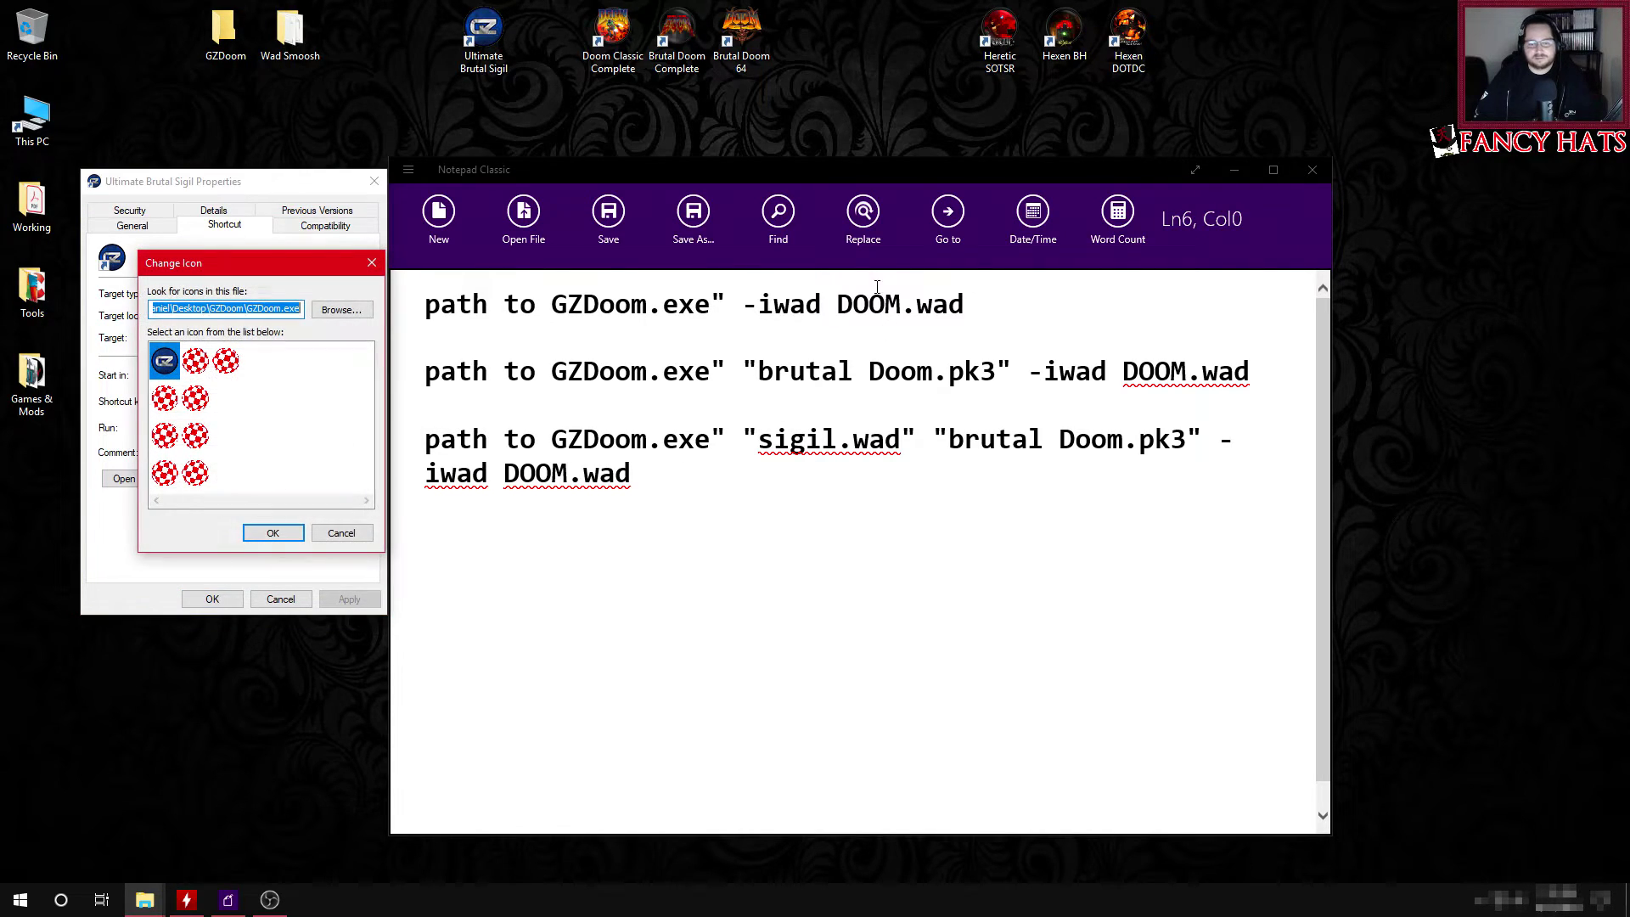
pyautogui.click(355, 313)
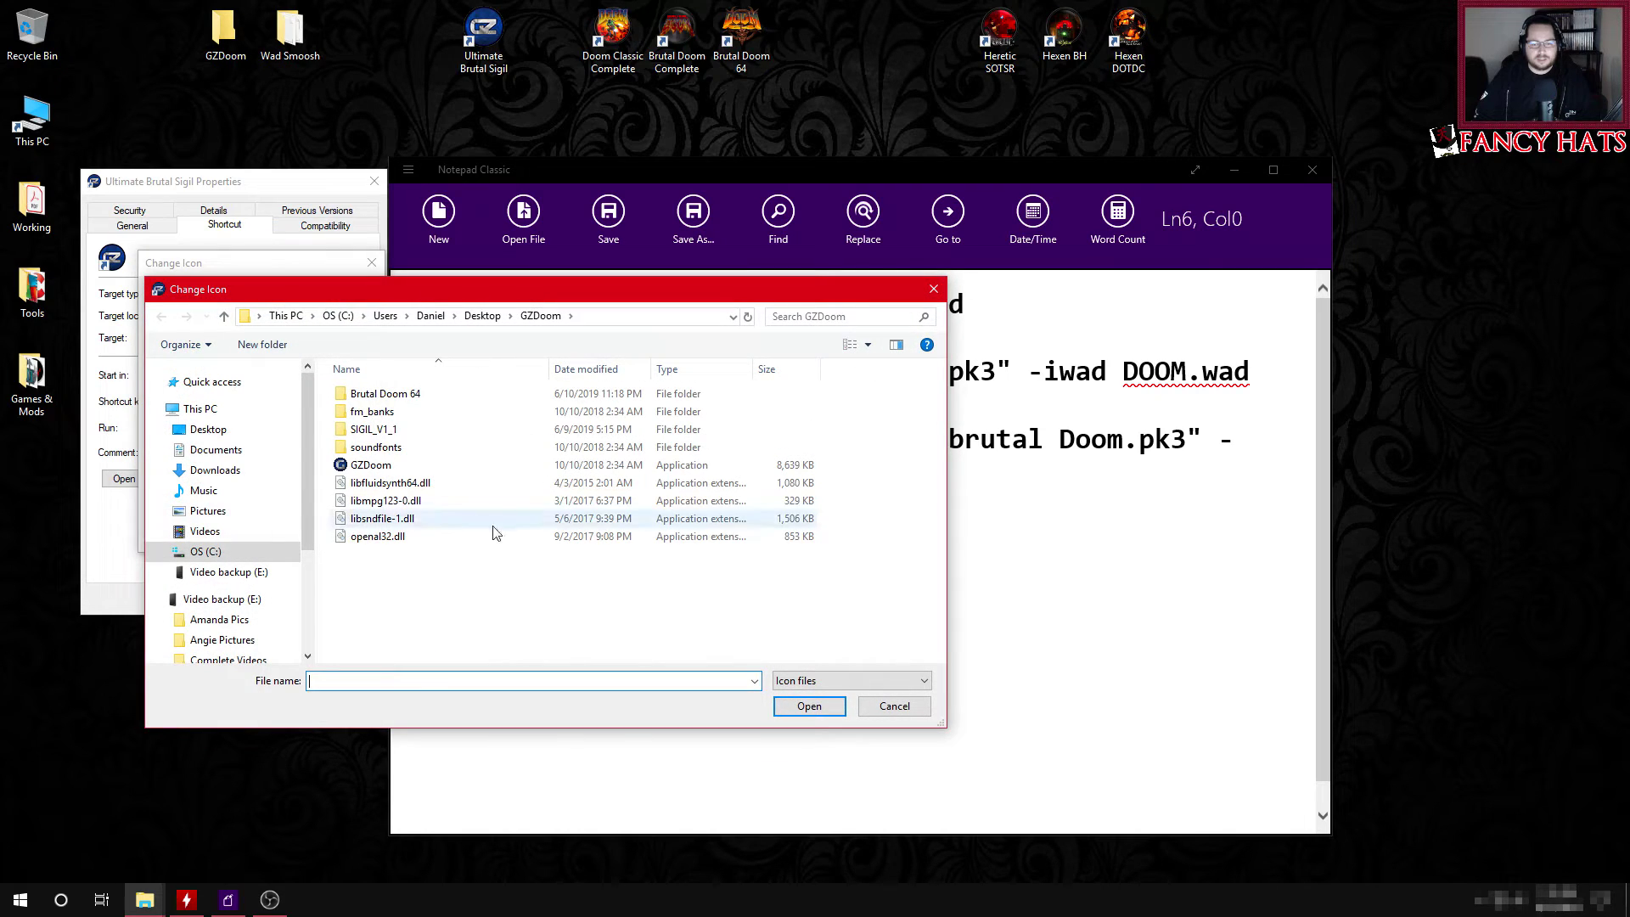
pyautogui.click(212, 512)
pyautogui.doubleClick(557, 450)
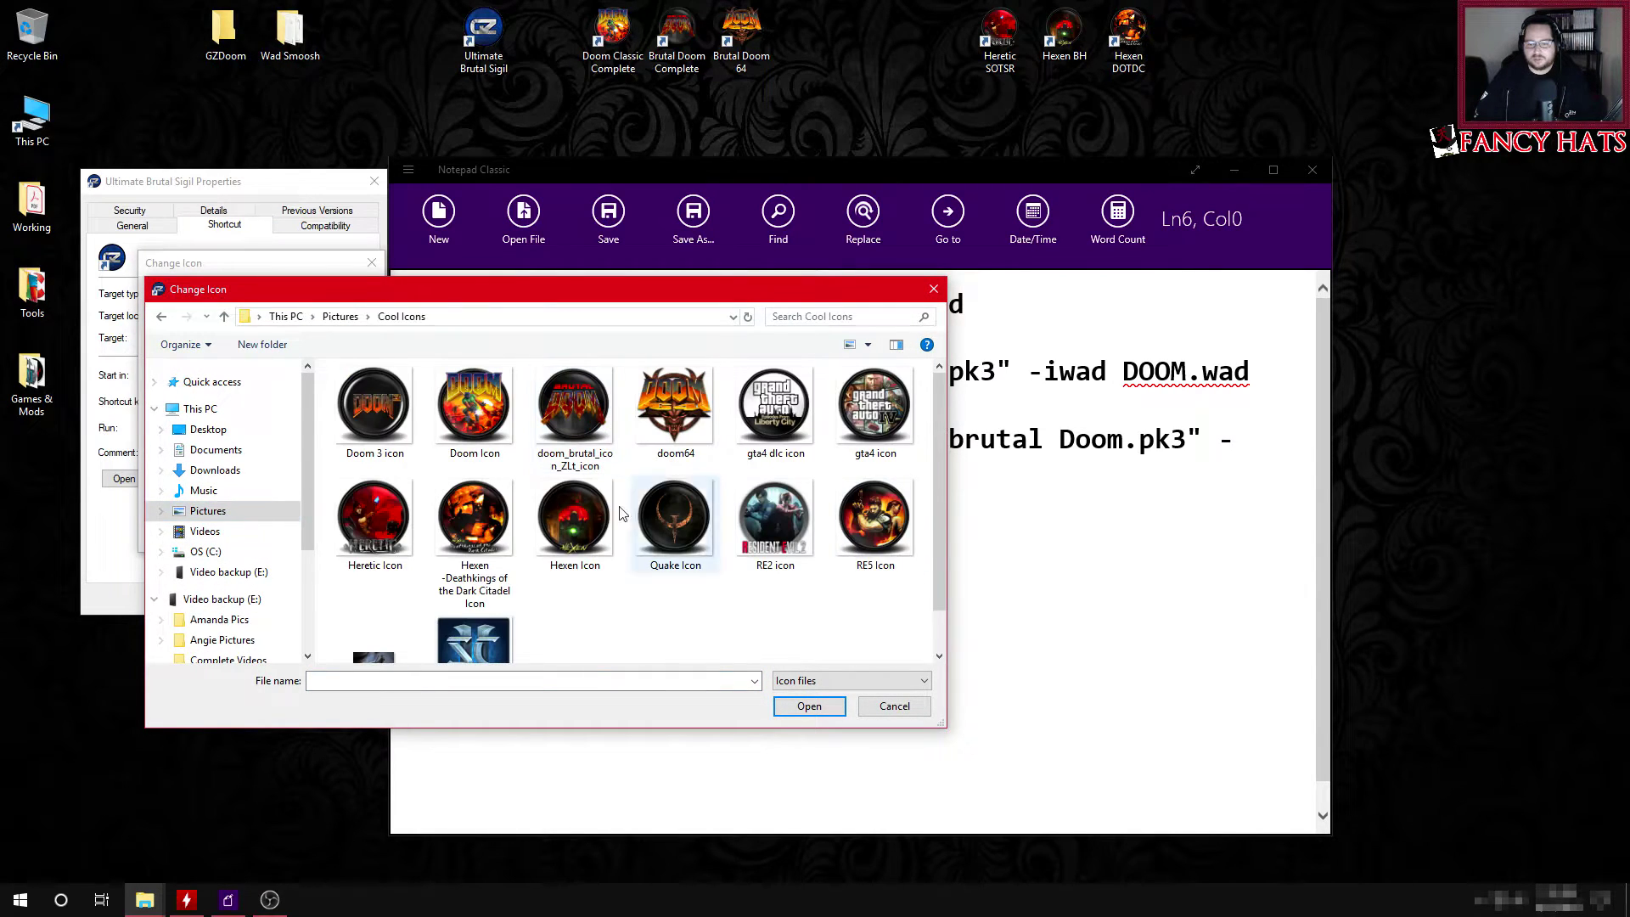
pyautogui.click(471, 407)
pyautogui.click(808, 705)
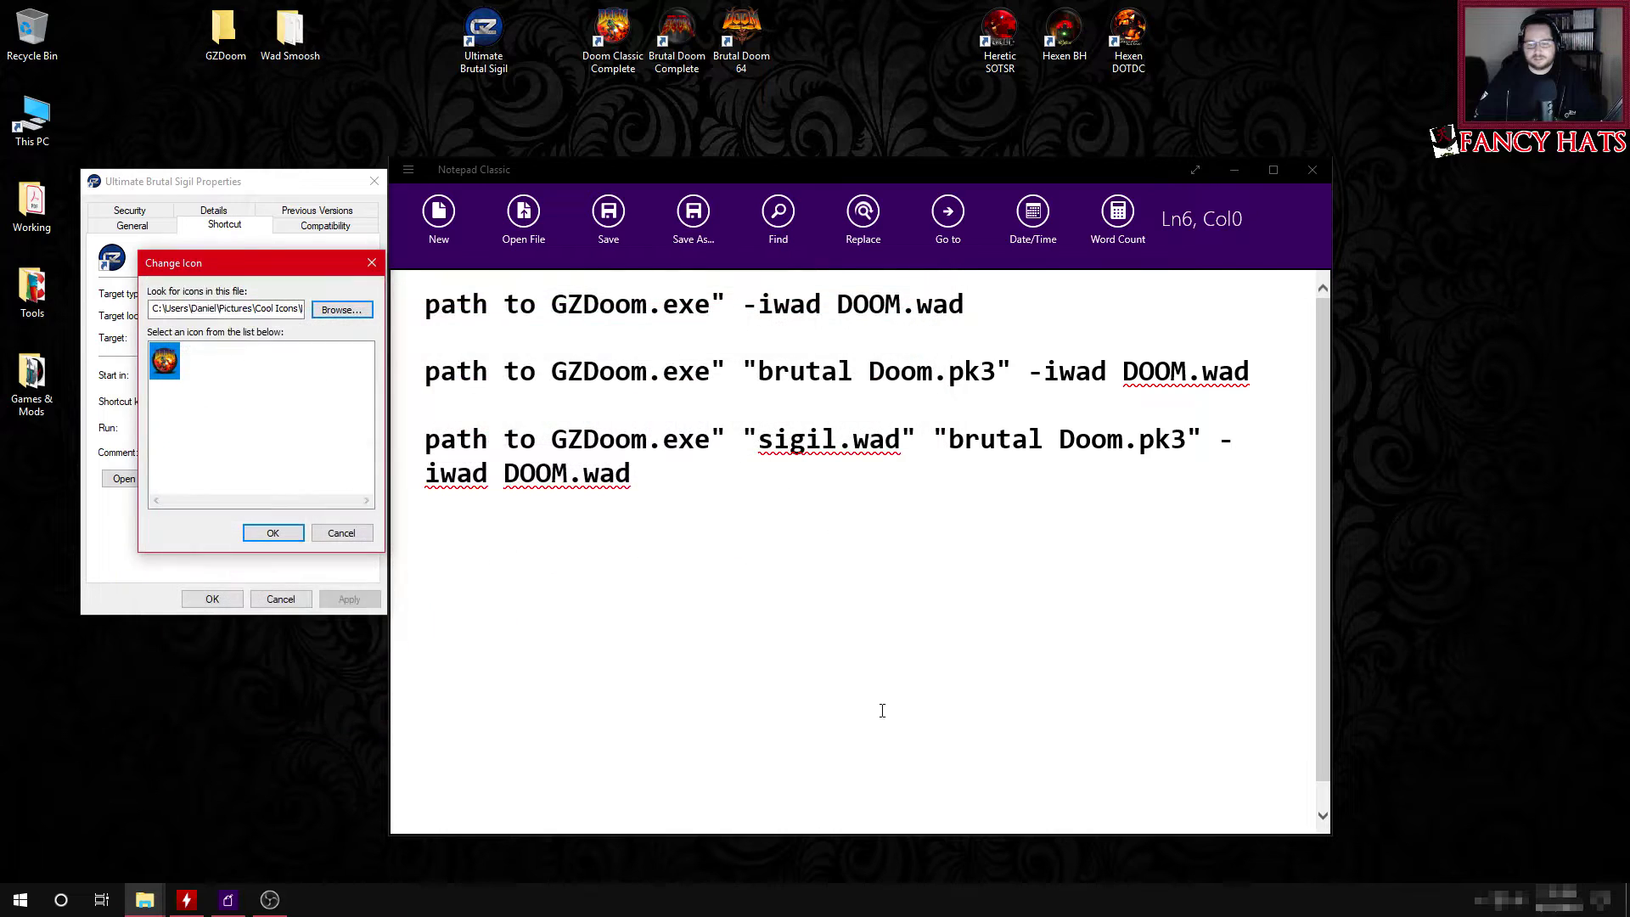
pyautogui.click(272, 533)
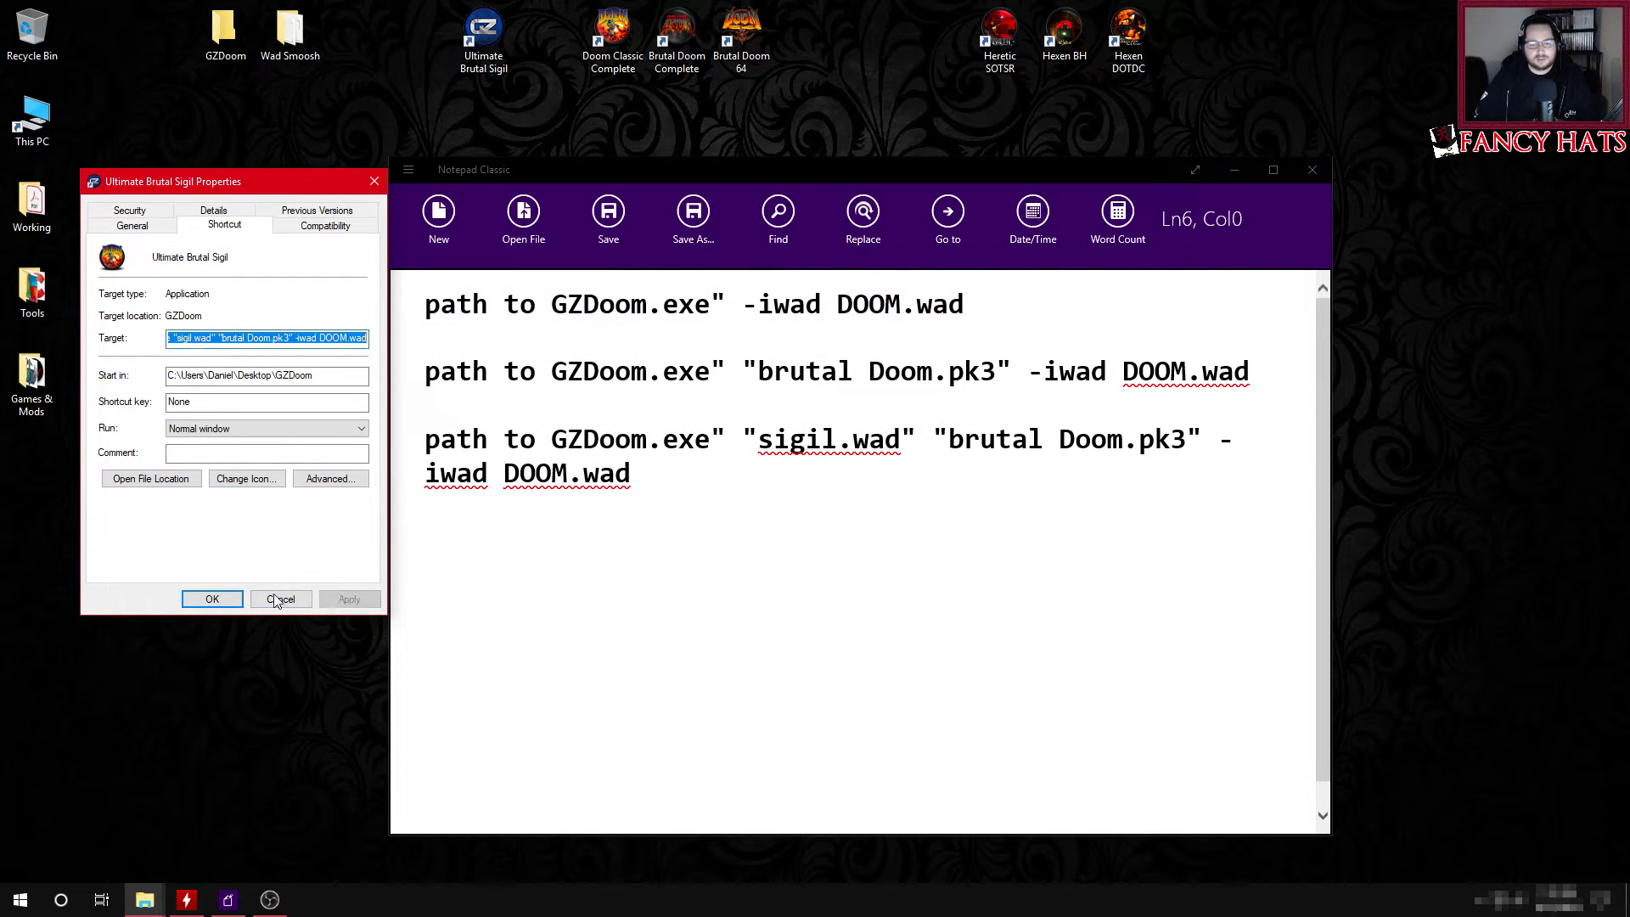
# Step: Confirm the shortcut Properties so the new Doom icon is applied
pyautogui.click(212, 599)
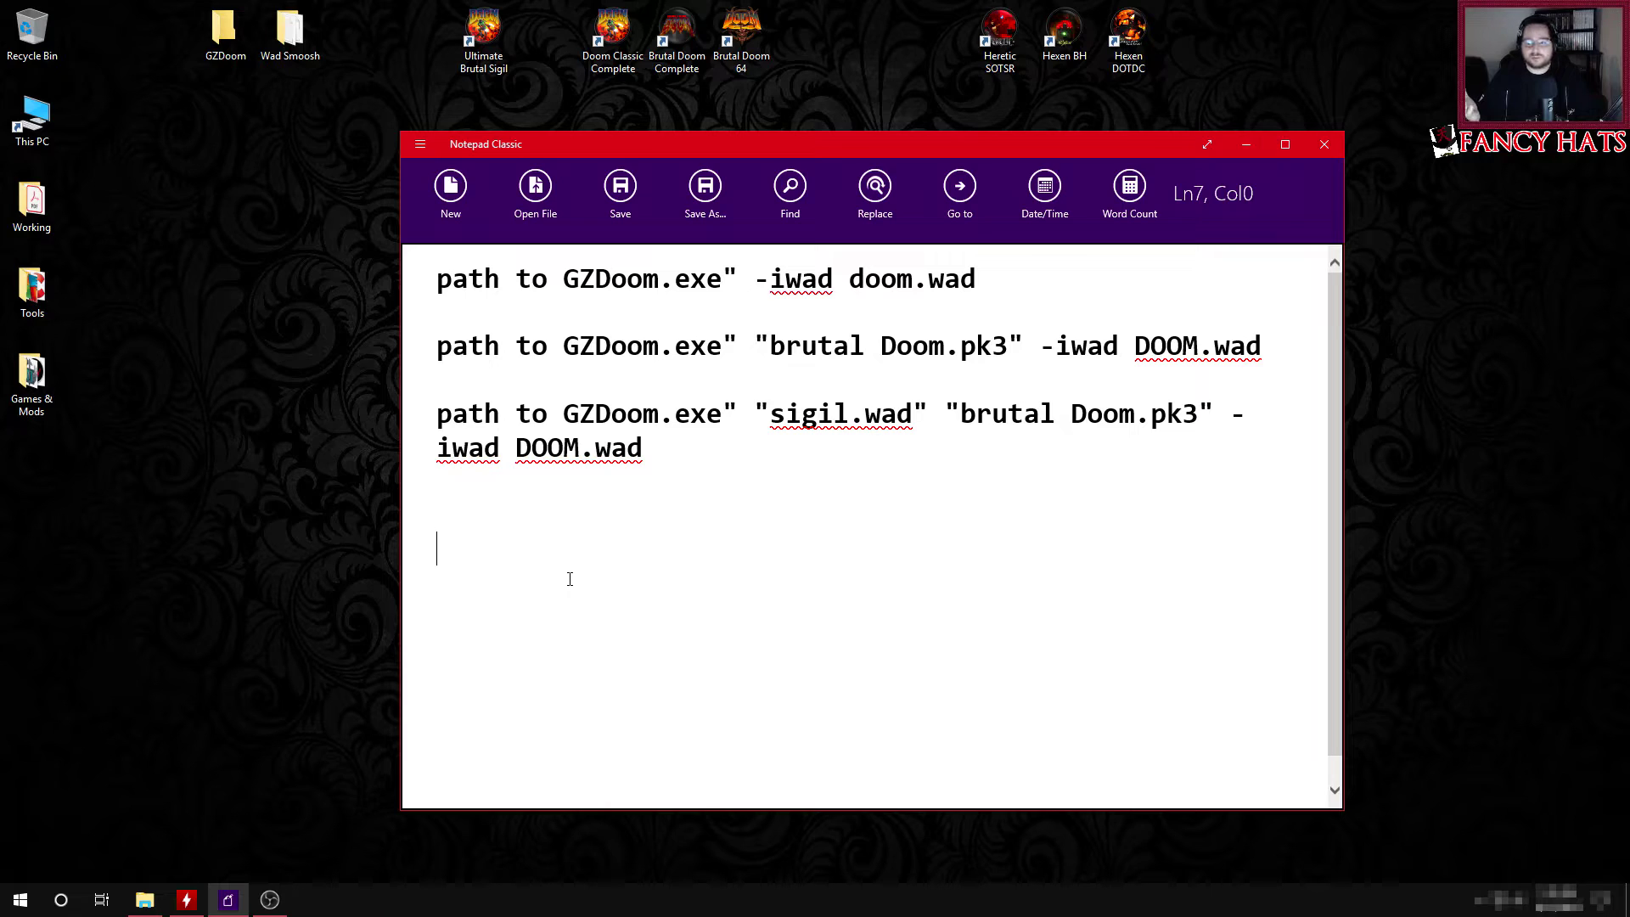
# Step: Add '2' after DOOM on line 2 and change line 1's IWAD name to hexen
pyautogui.click(1198, 345)
pyautogui.write('2')
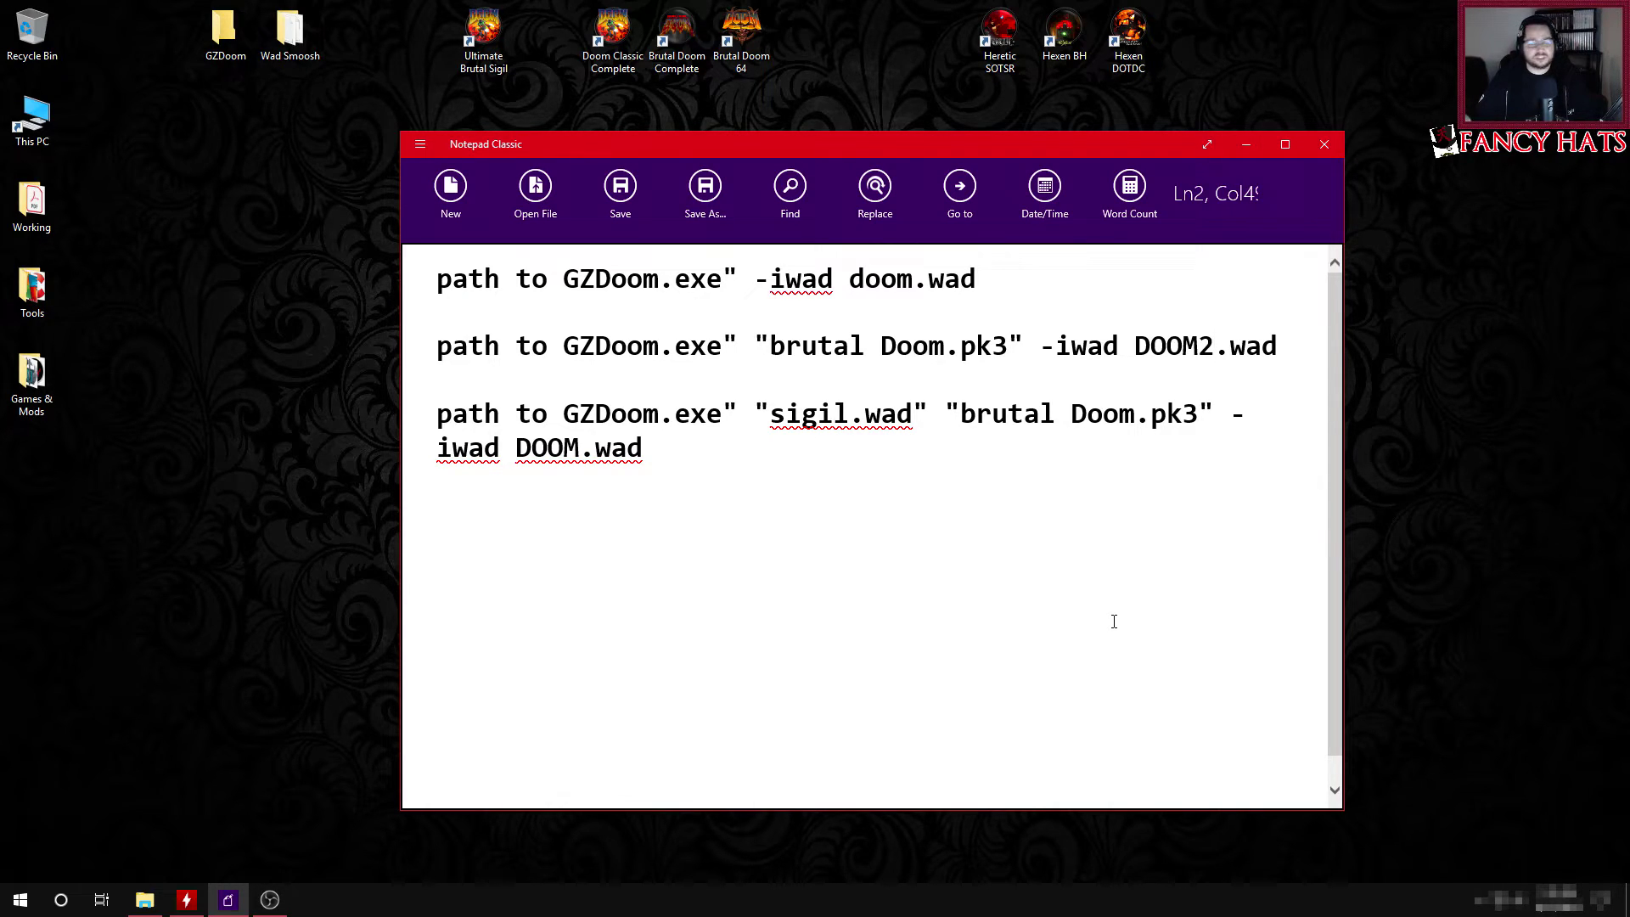
pyautogui.click(862, 282)
pyautogui.press('BackSpace')
pyautogui.press('Delete')
pyautogui.press('Delete')
pyautogui.press('Delete')
pyautogui.write('hj')
pyautogui.press('BackSpace')
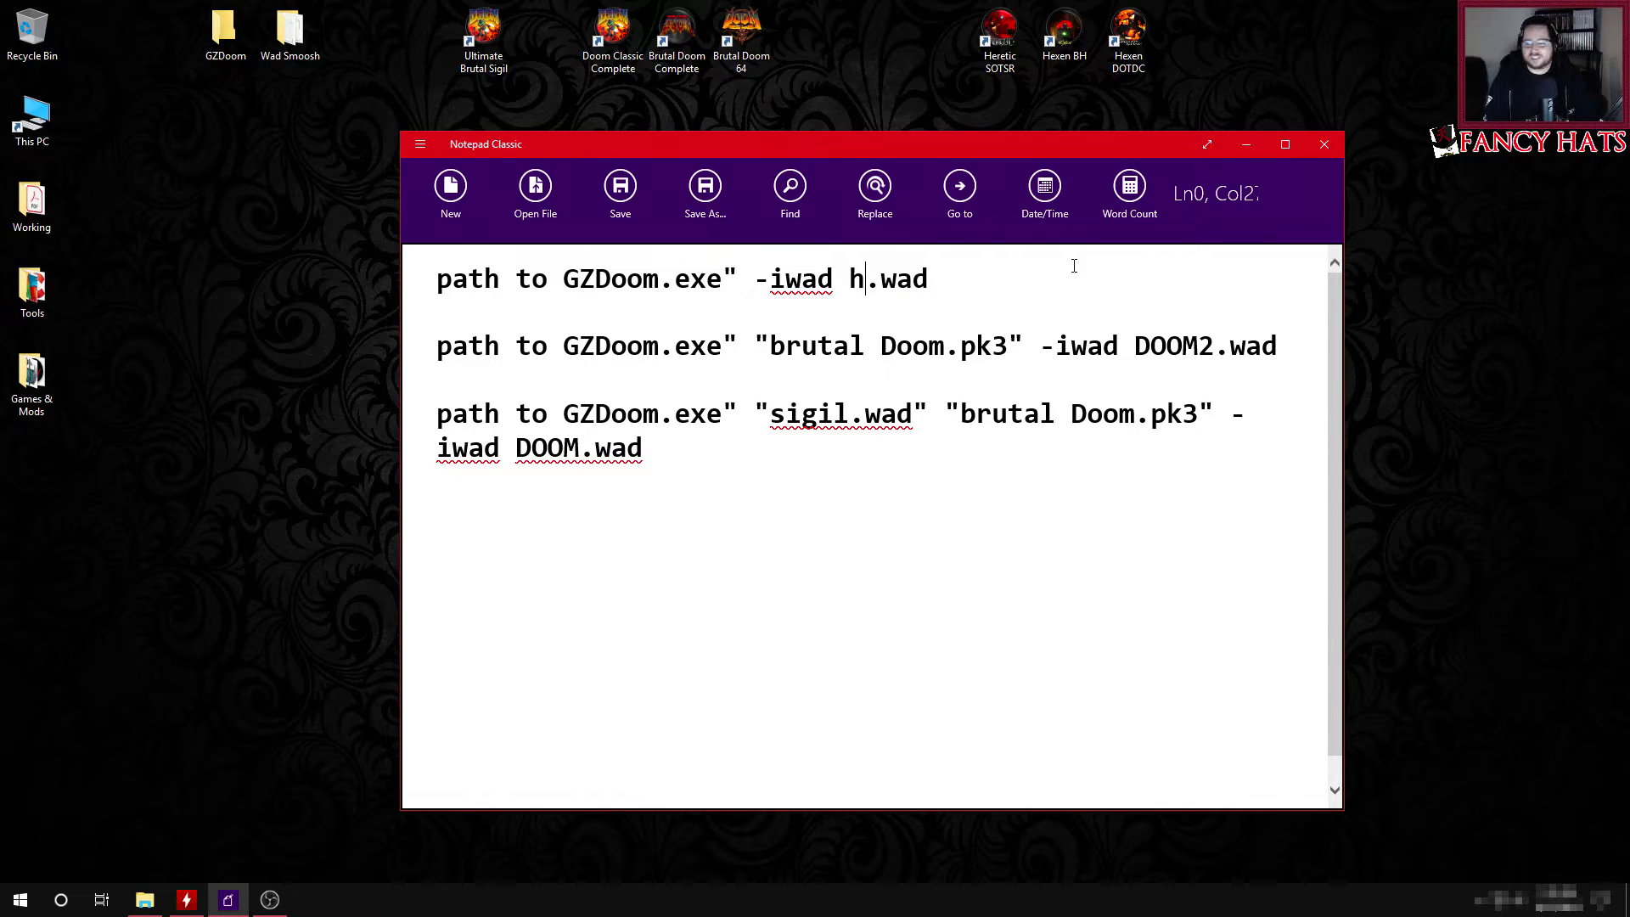
pyautogui.write('exen')
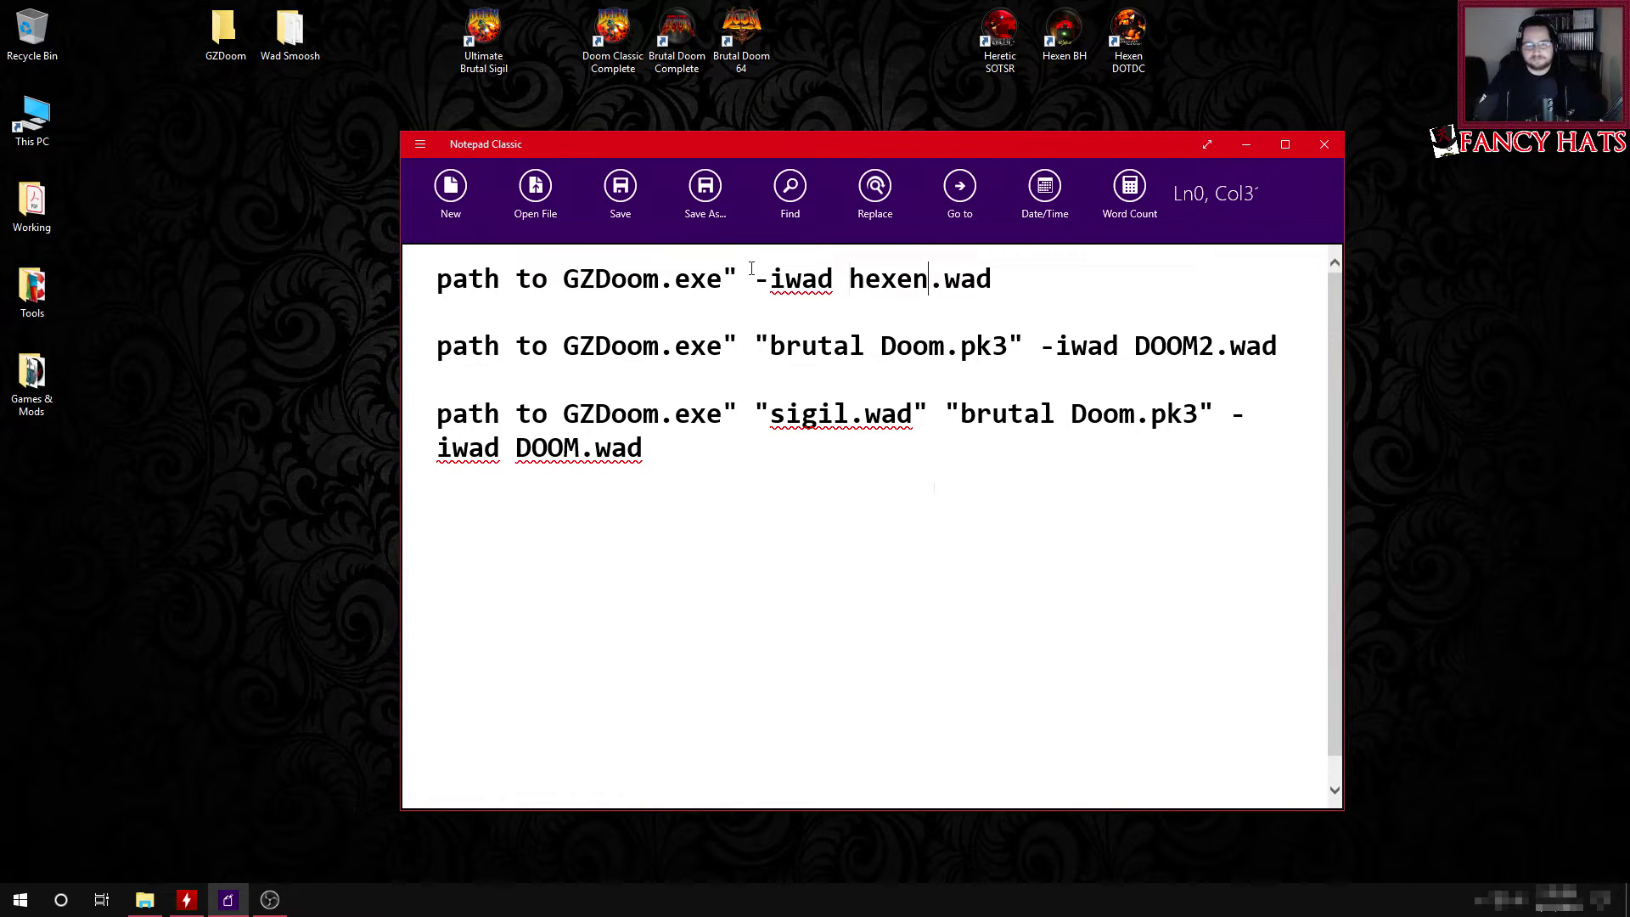
pyautogui.hotkey('ctrl', 'Left')
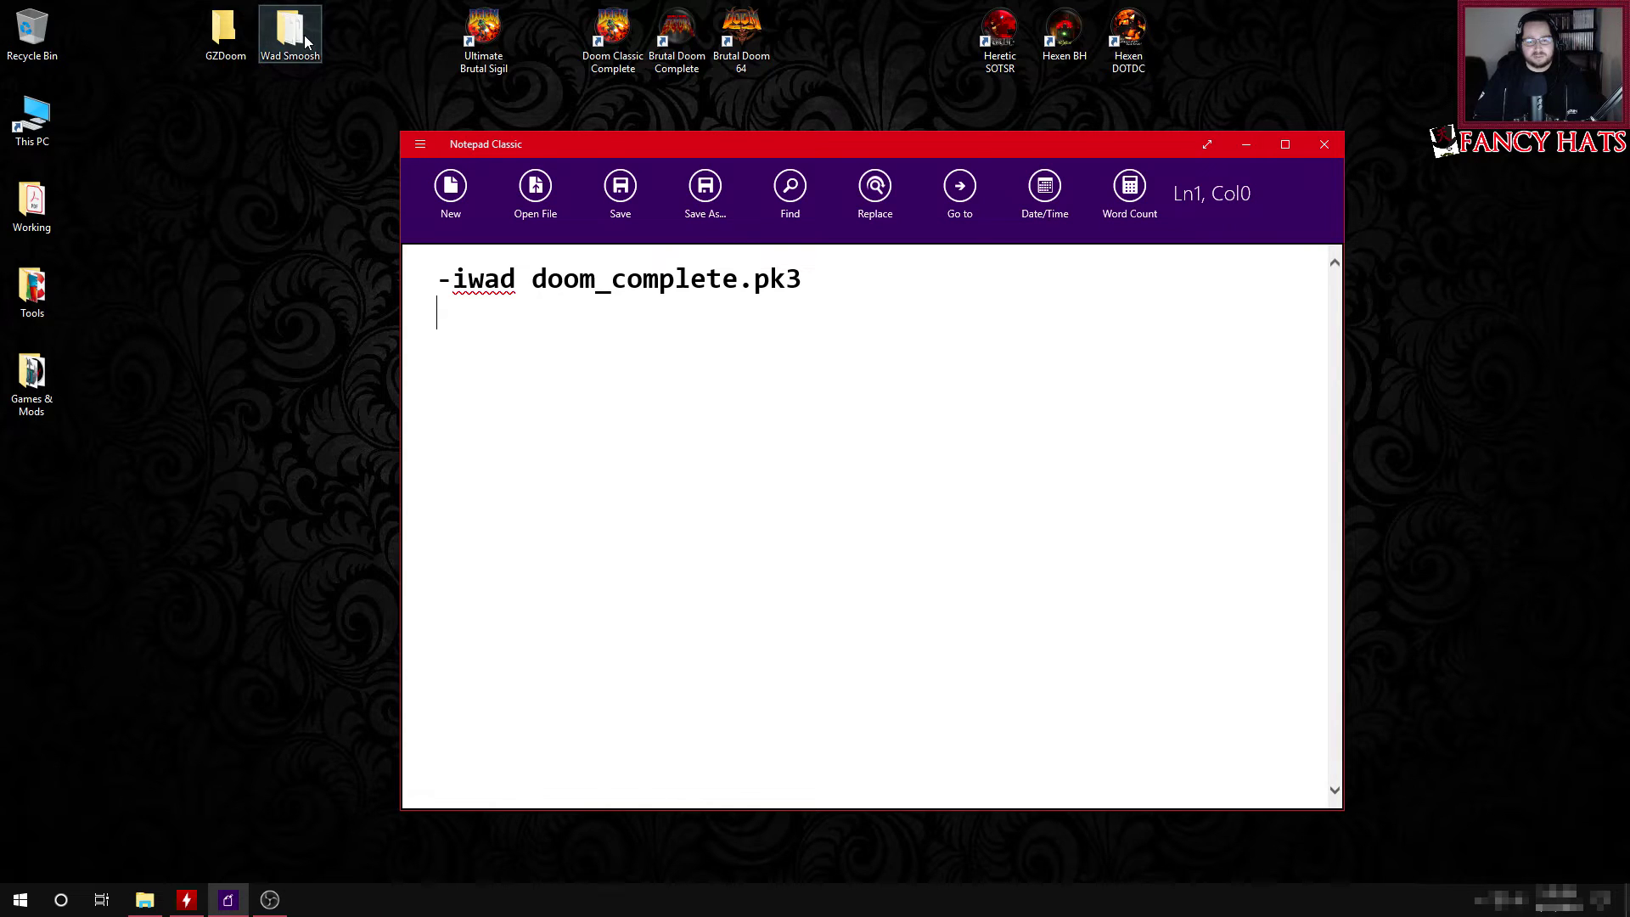
# Step: Open the Wad Smoosh folder, browse its 68 items and select the wadsmoosh program
pyautogui.doubleClick(307, 42)
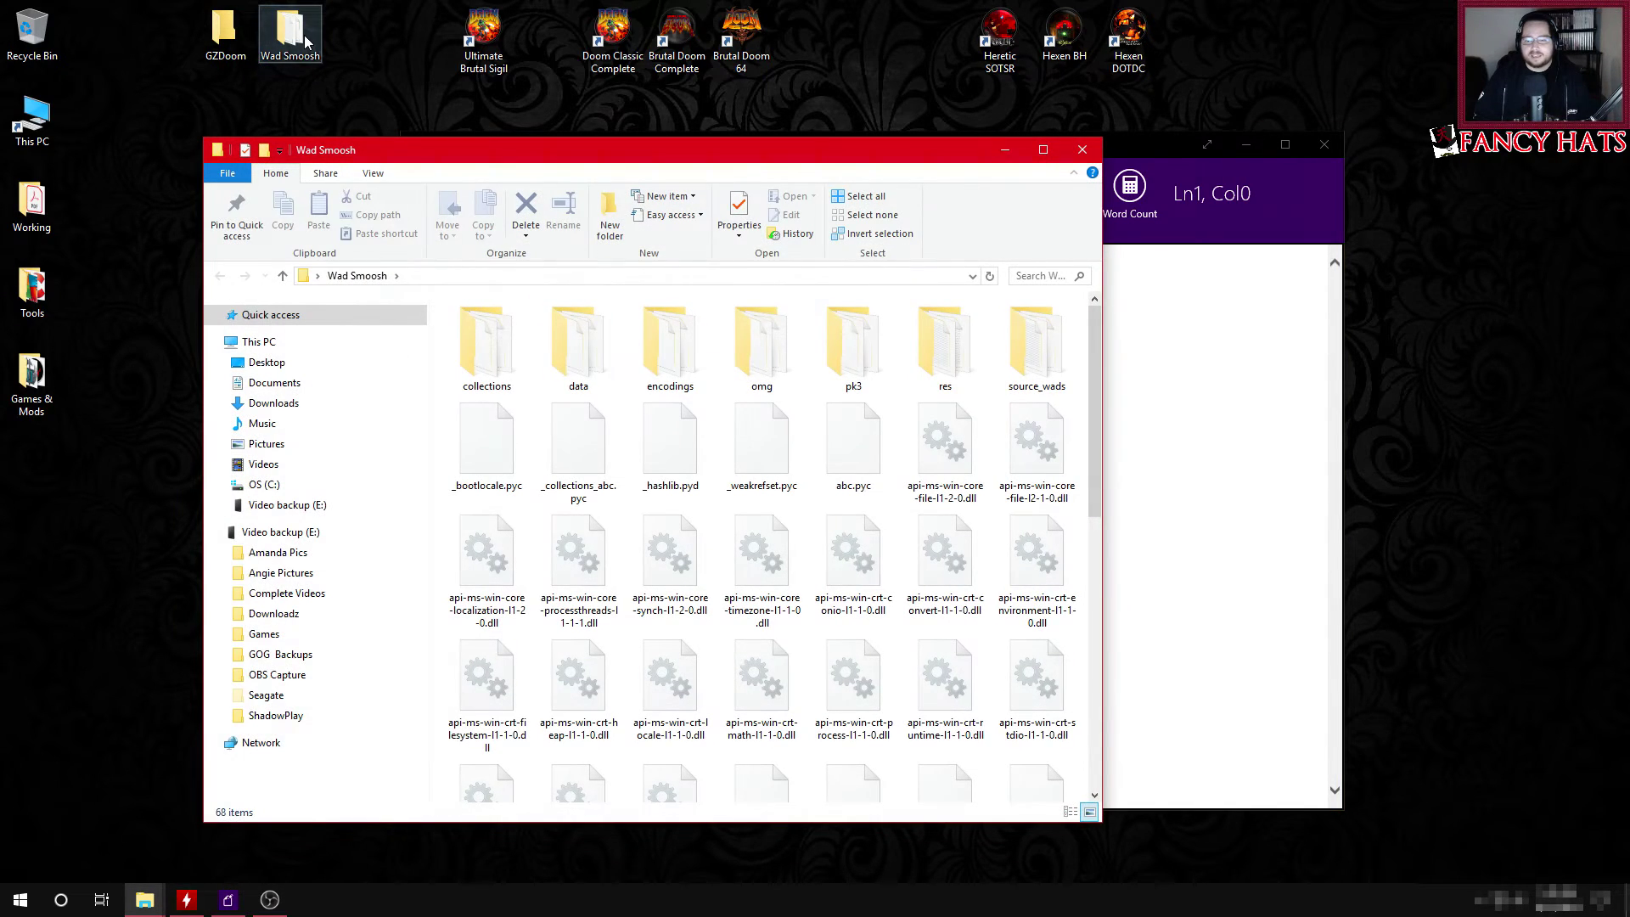
pyautogui.moveTo(413, 160); pyautogui.dragTo(476, 137)
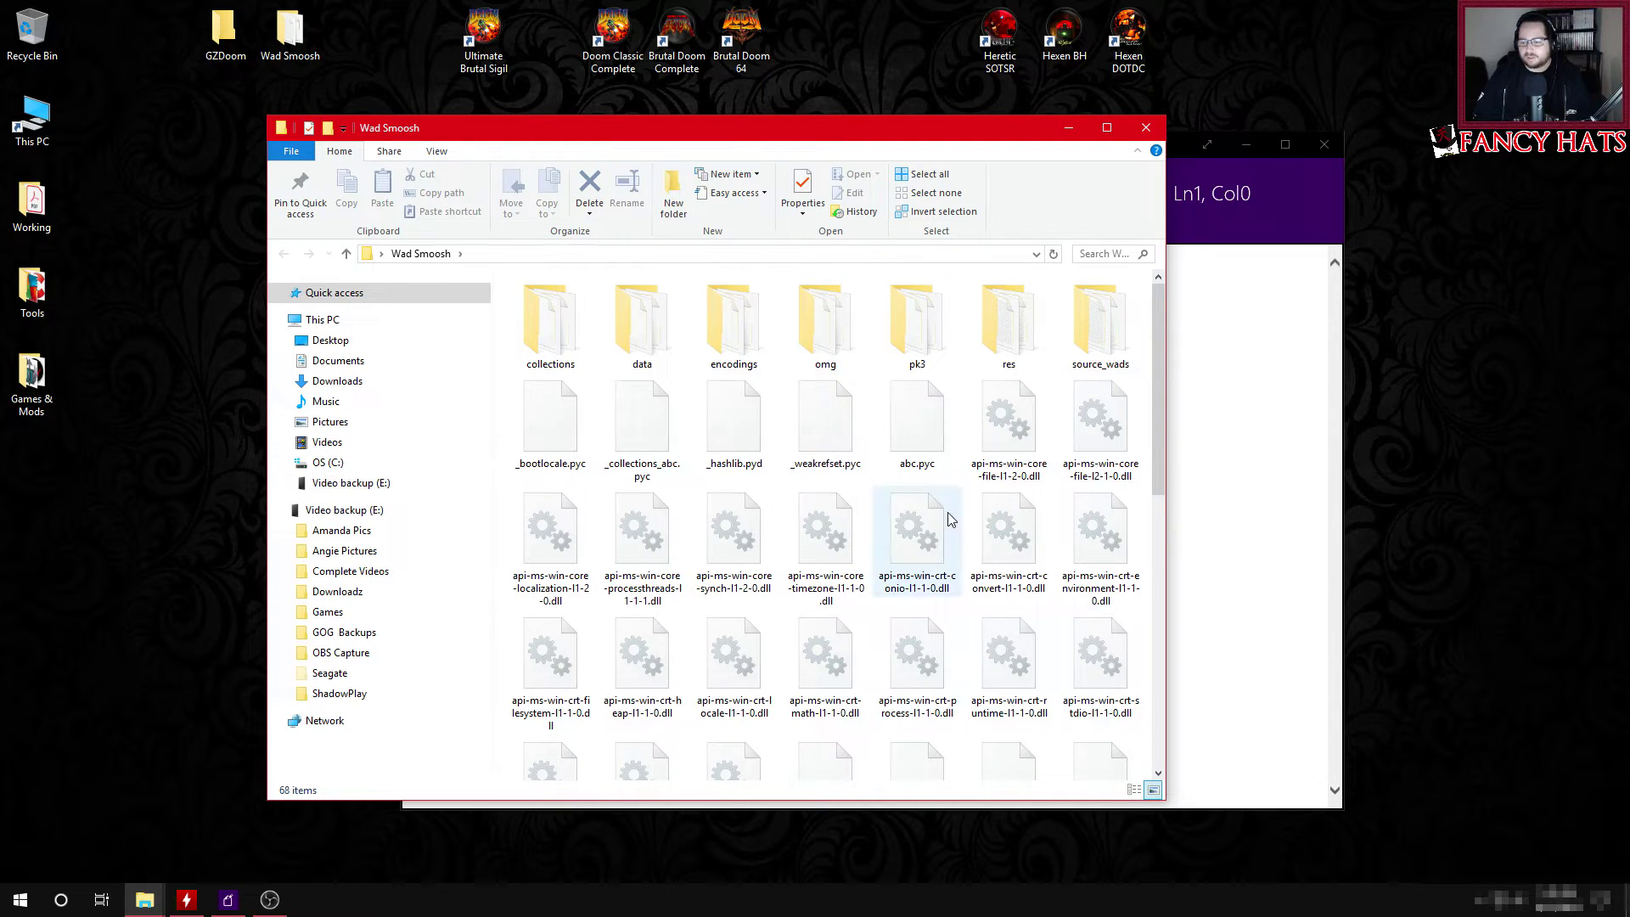
pyautogui.scroll(-5, 973, 445)
pyautogui.scroll(5, 1128, 680)
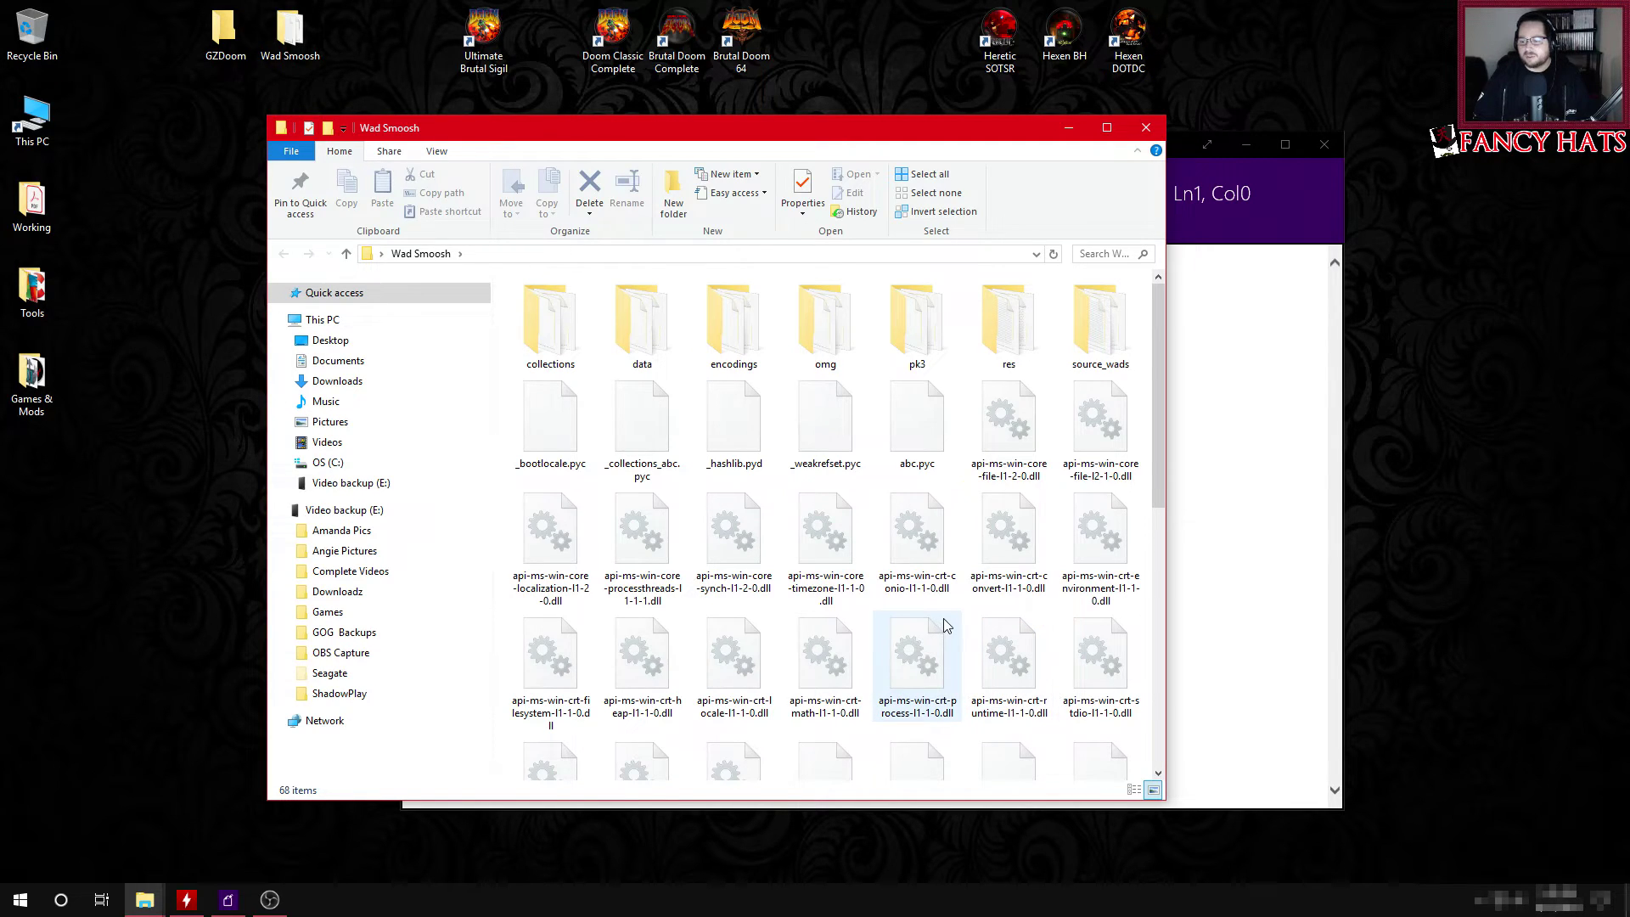
pyautogui.moveTo(1114, 298)
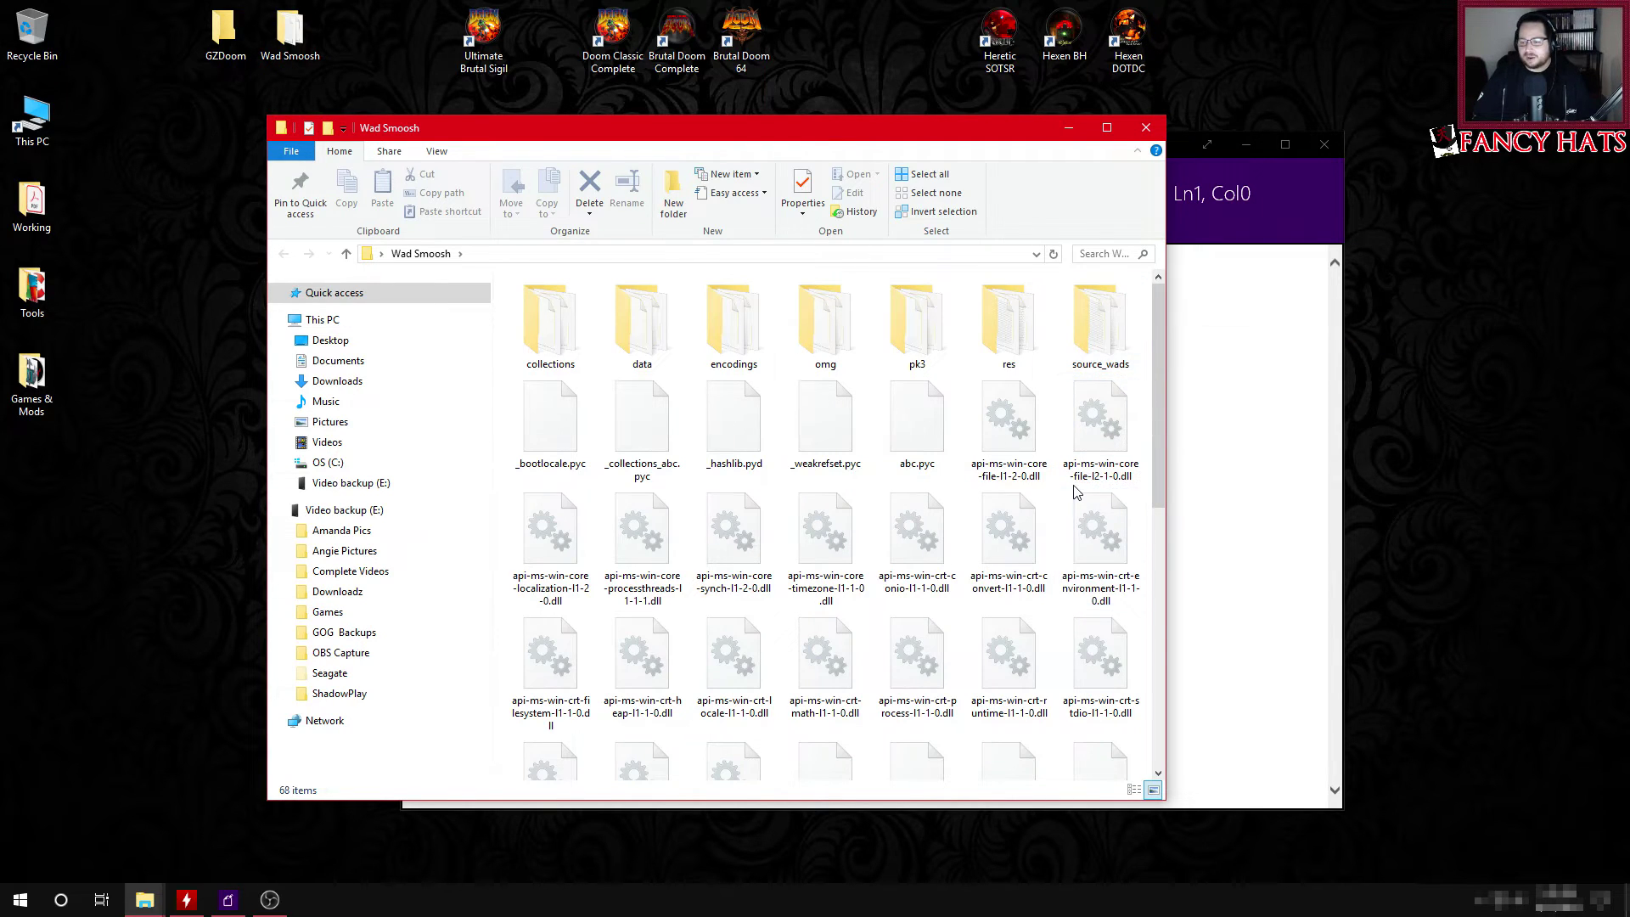
pyautogui.scroll(-5, 1074, 492)
pyautogui.moveTo(1032, 650)
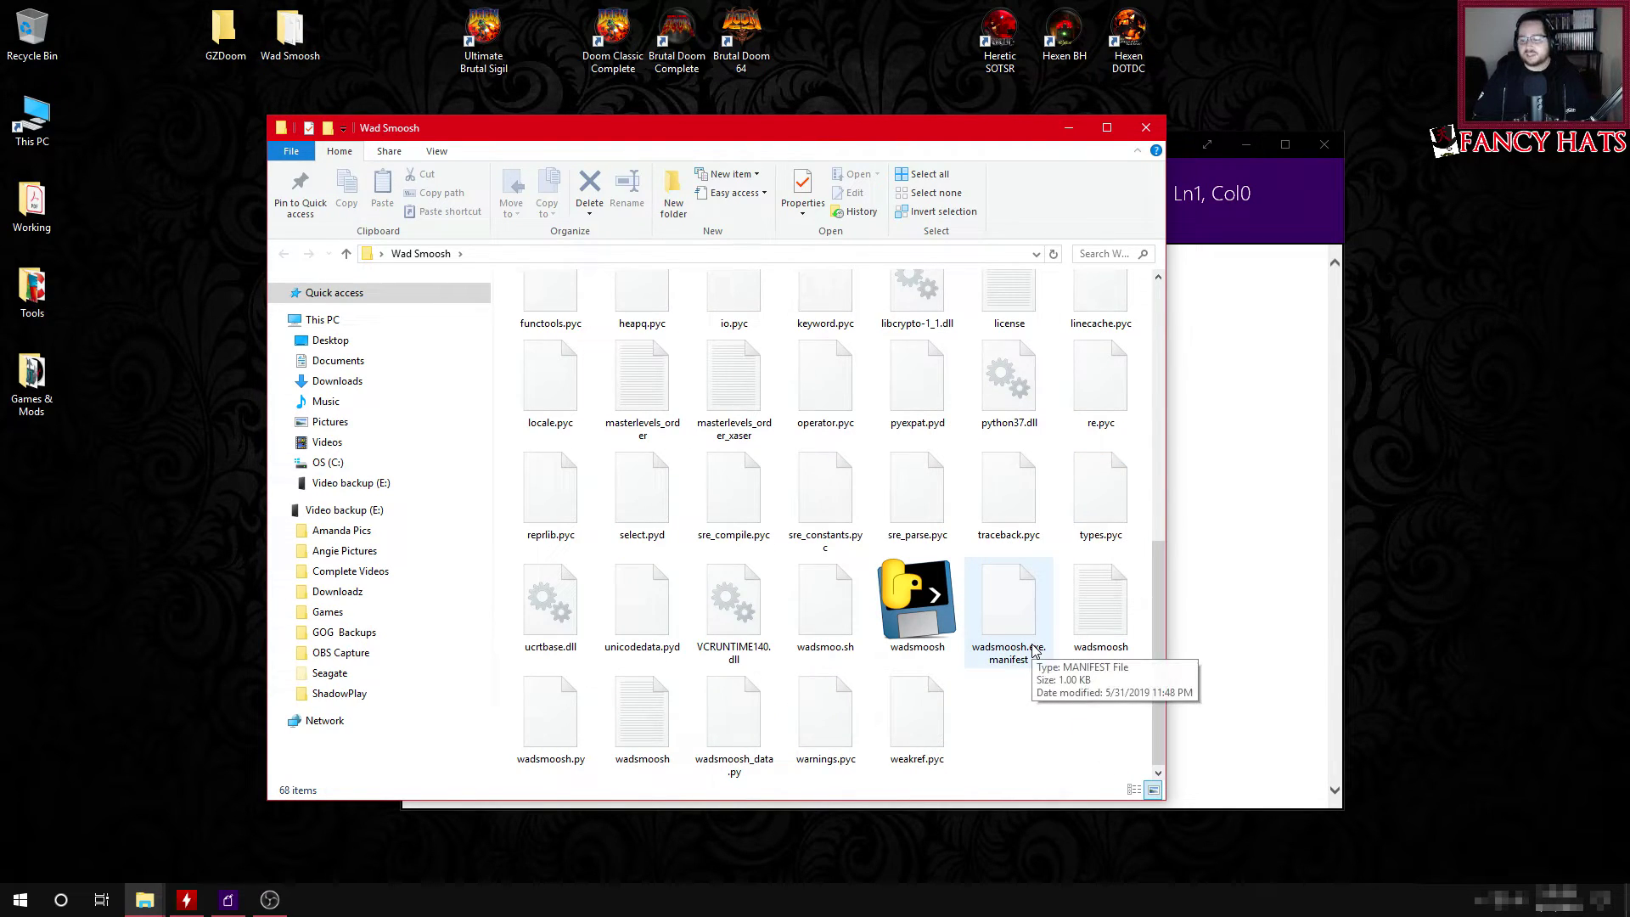
pyautogui.click(1049, 721)
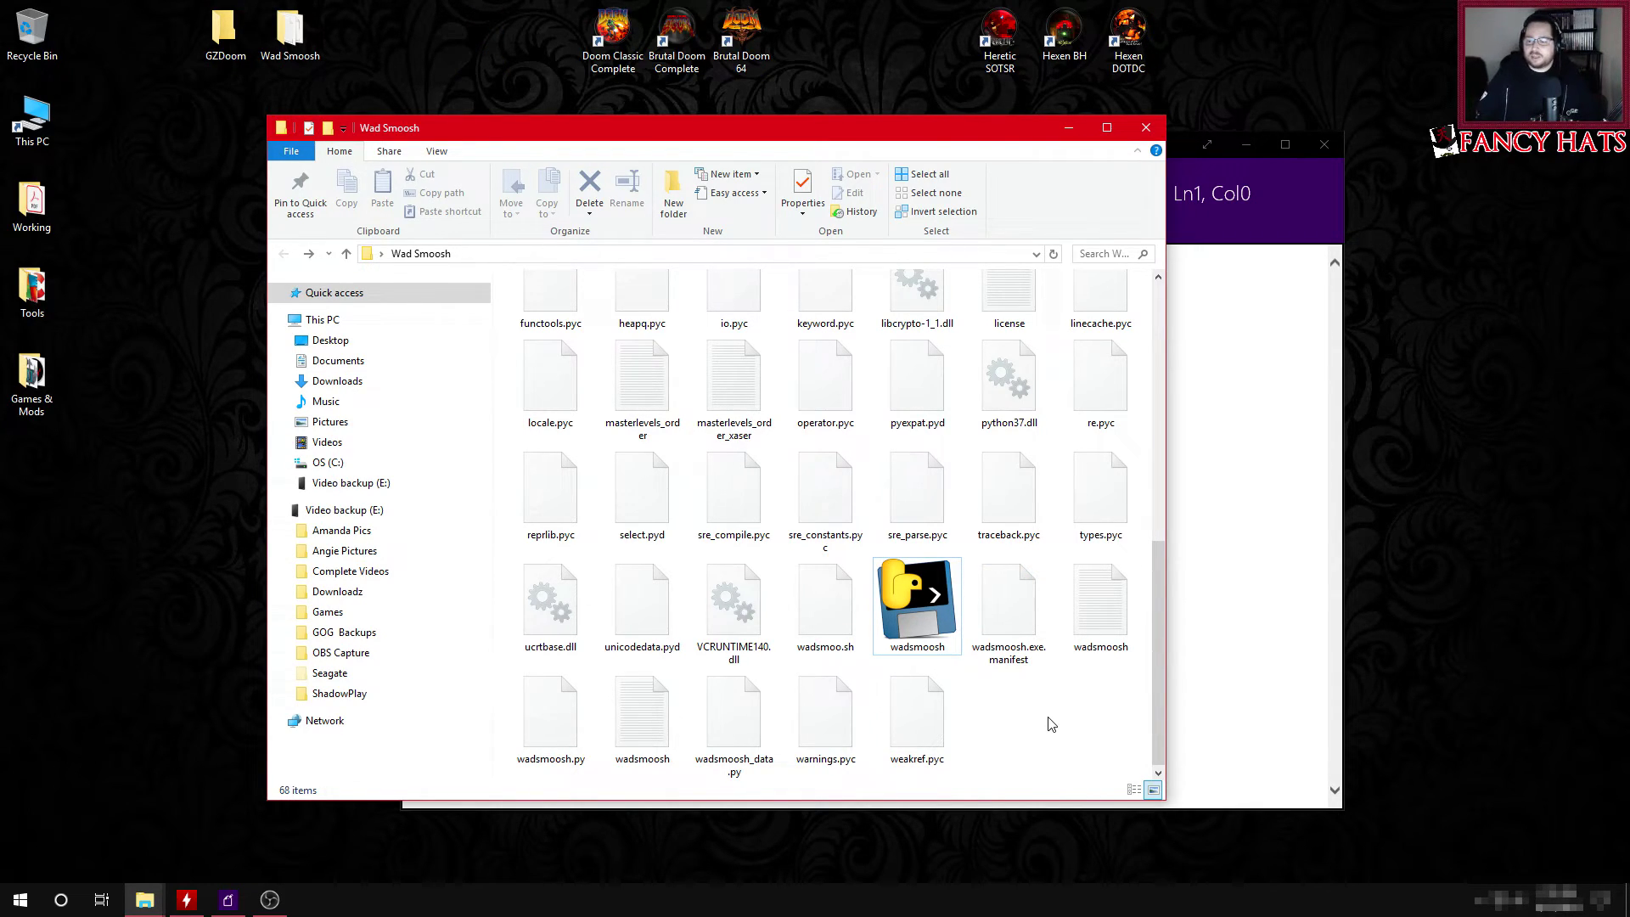
pyautogui.click(913, 613)
pyautogui.moveTo(1154, 679); pyautogui.dragTo(1129, 319)
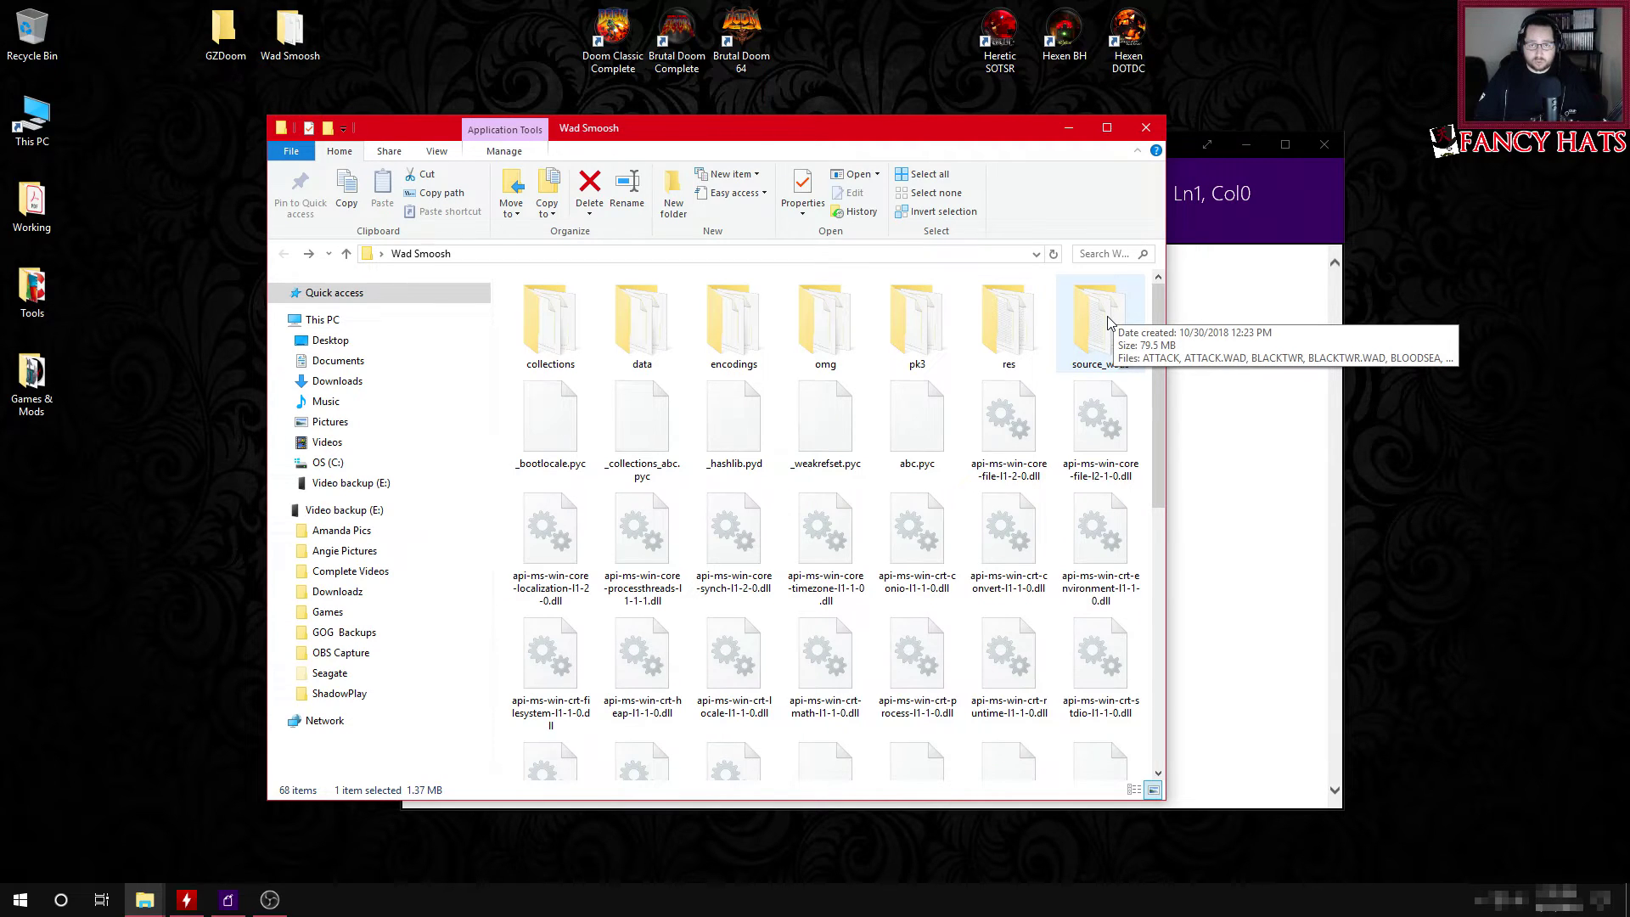
pyautogui.doubleClick(1107, 322)
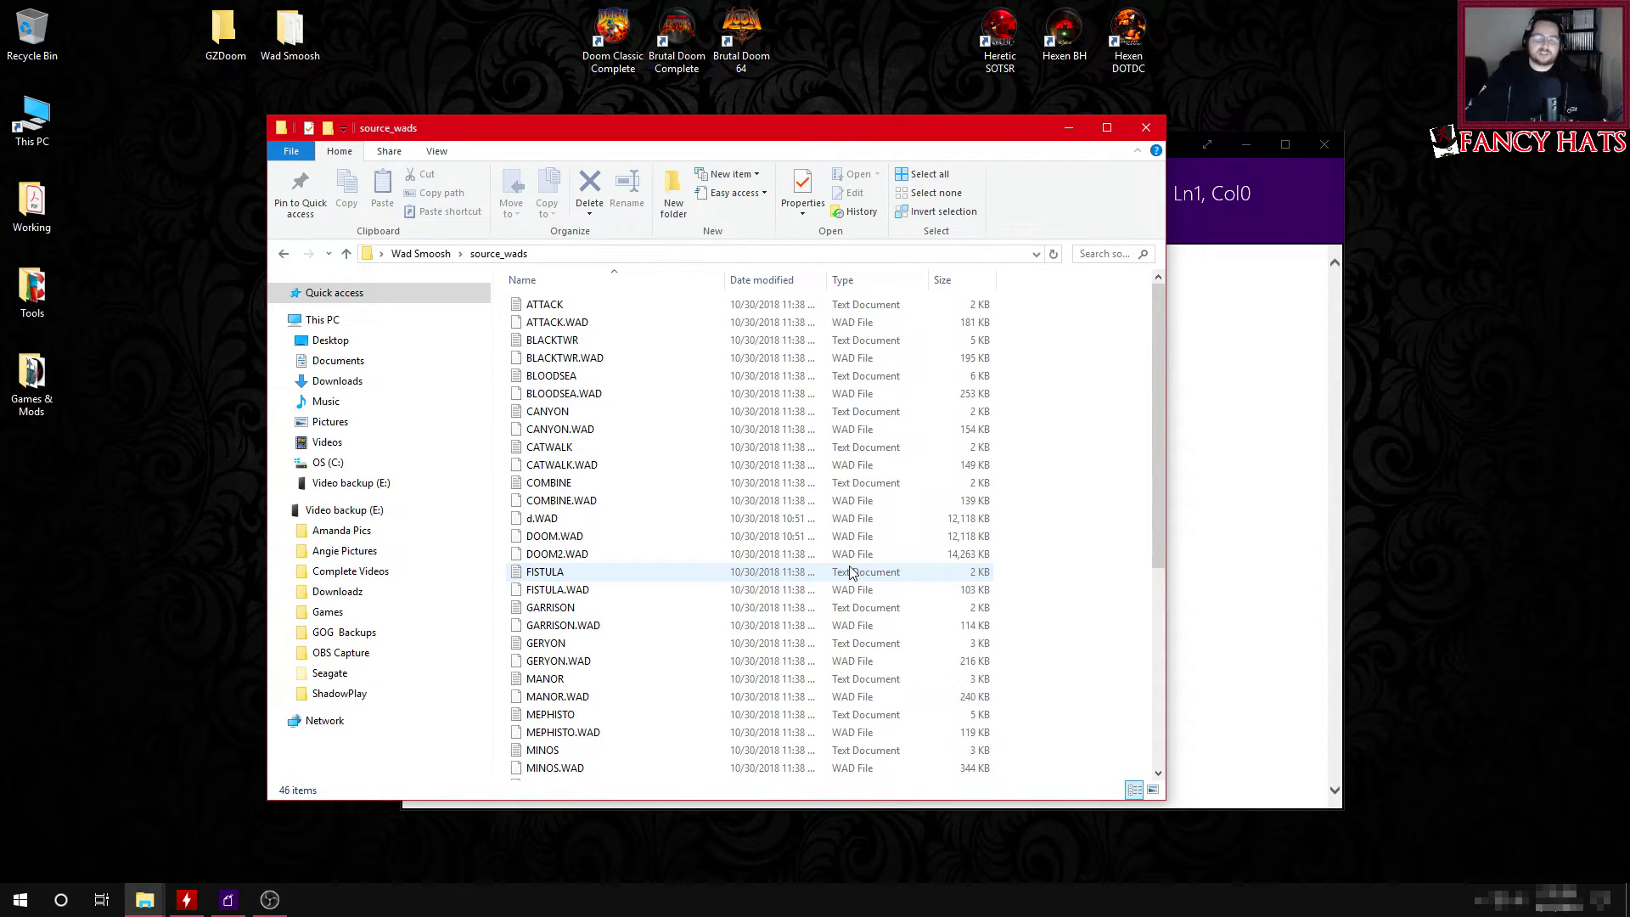
pyautogui.click(285, 256)
pyautogui.scroll(-5, 1004, 550)
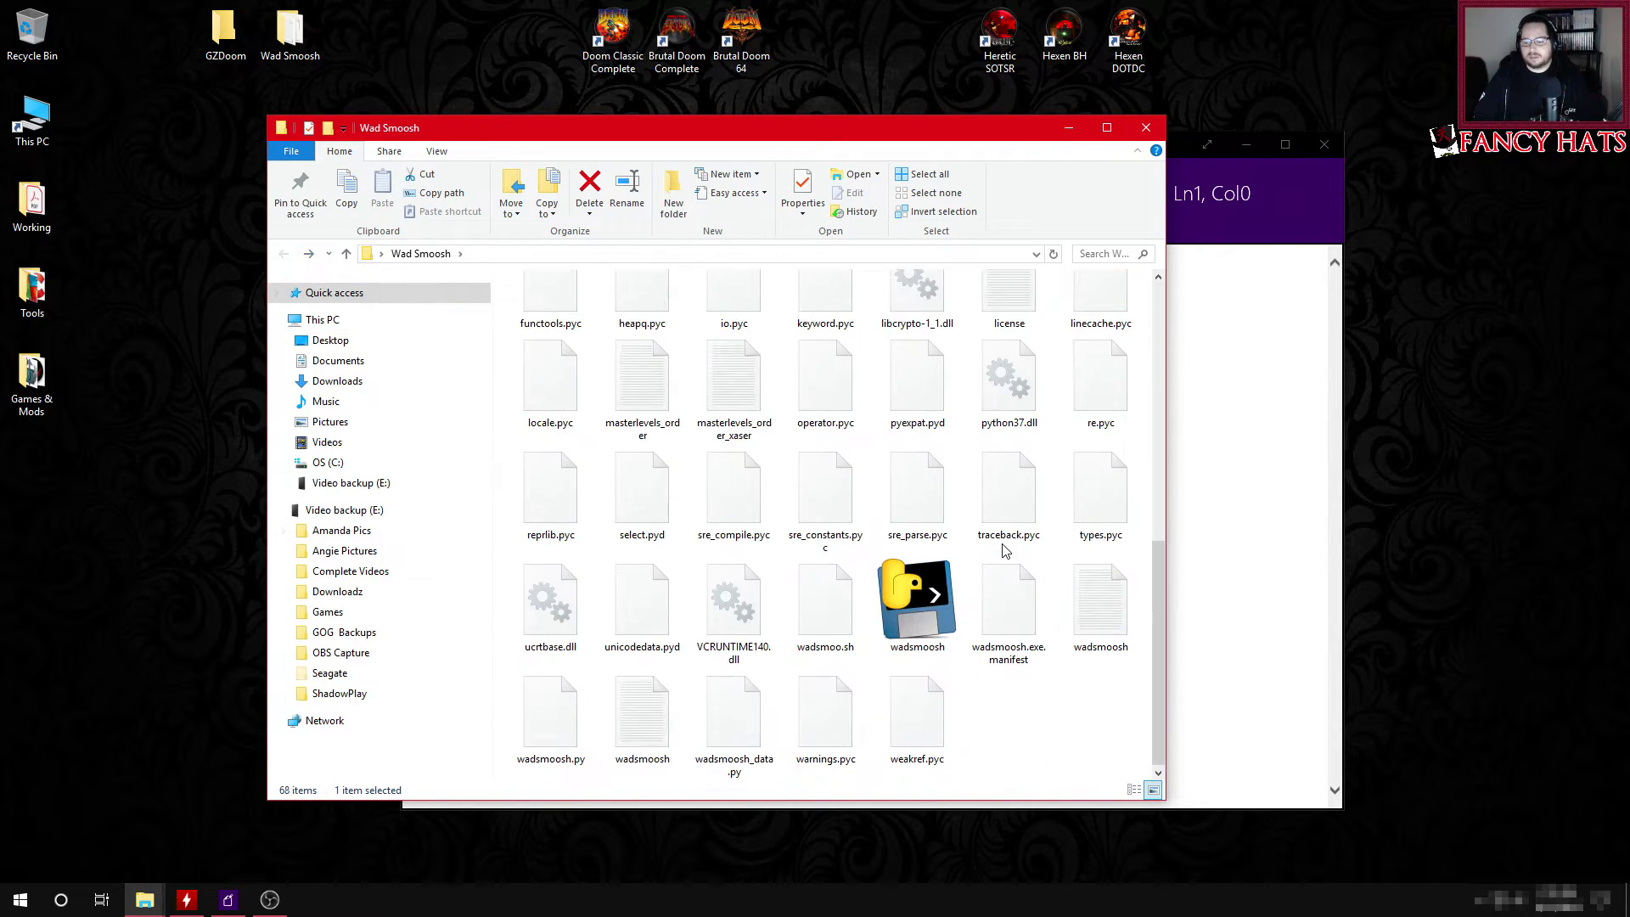
# Step: Run wadsmoosh, answer y to build doom_complete.pk3 with 162 maps, then close the console
pyautogui.doubleClick(912, 603)
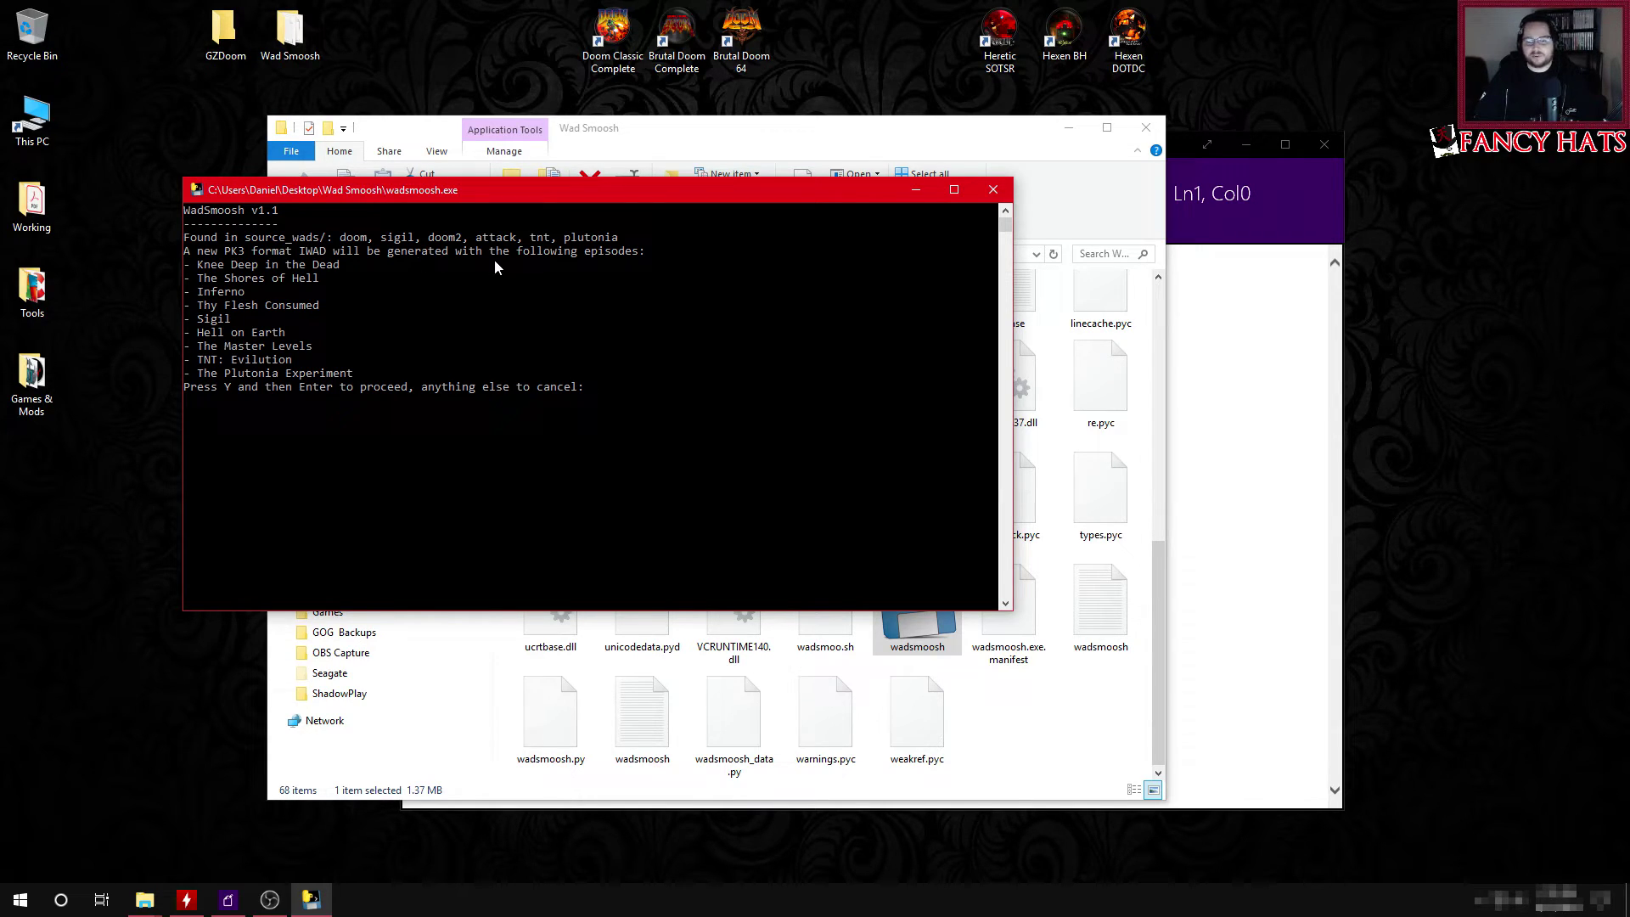
pyautogui.moveTo(184, 265); pyautogui.dragTo(353, 375)
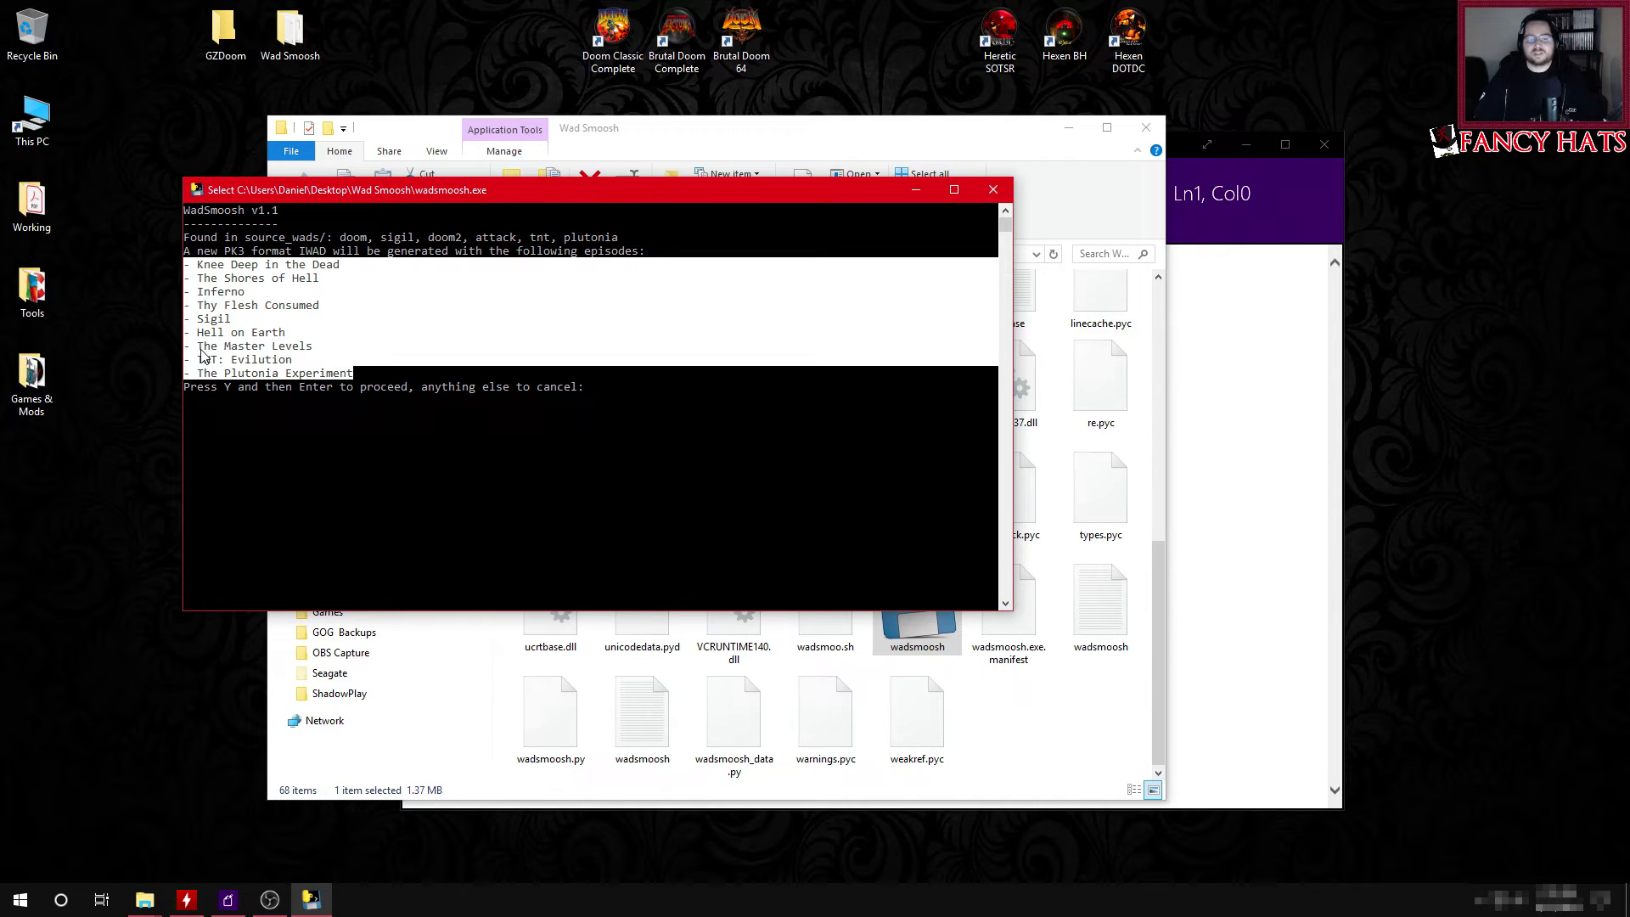
pyautogui.moveTo(198, 347); pyautogui.dragTo(390, 363)
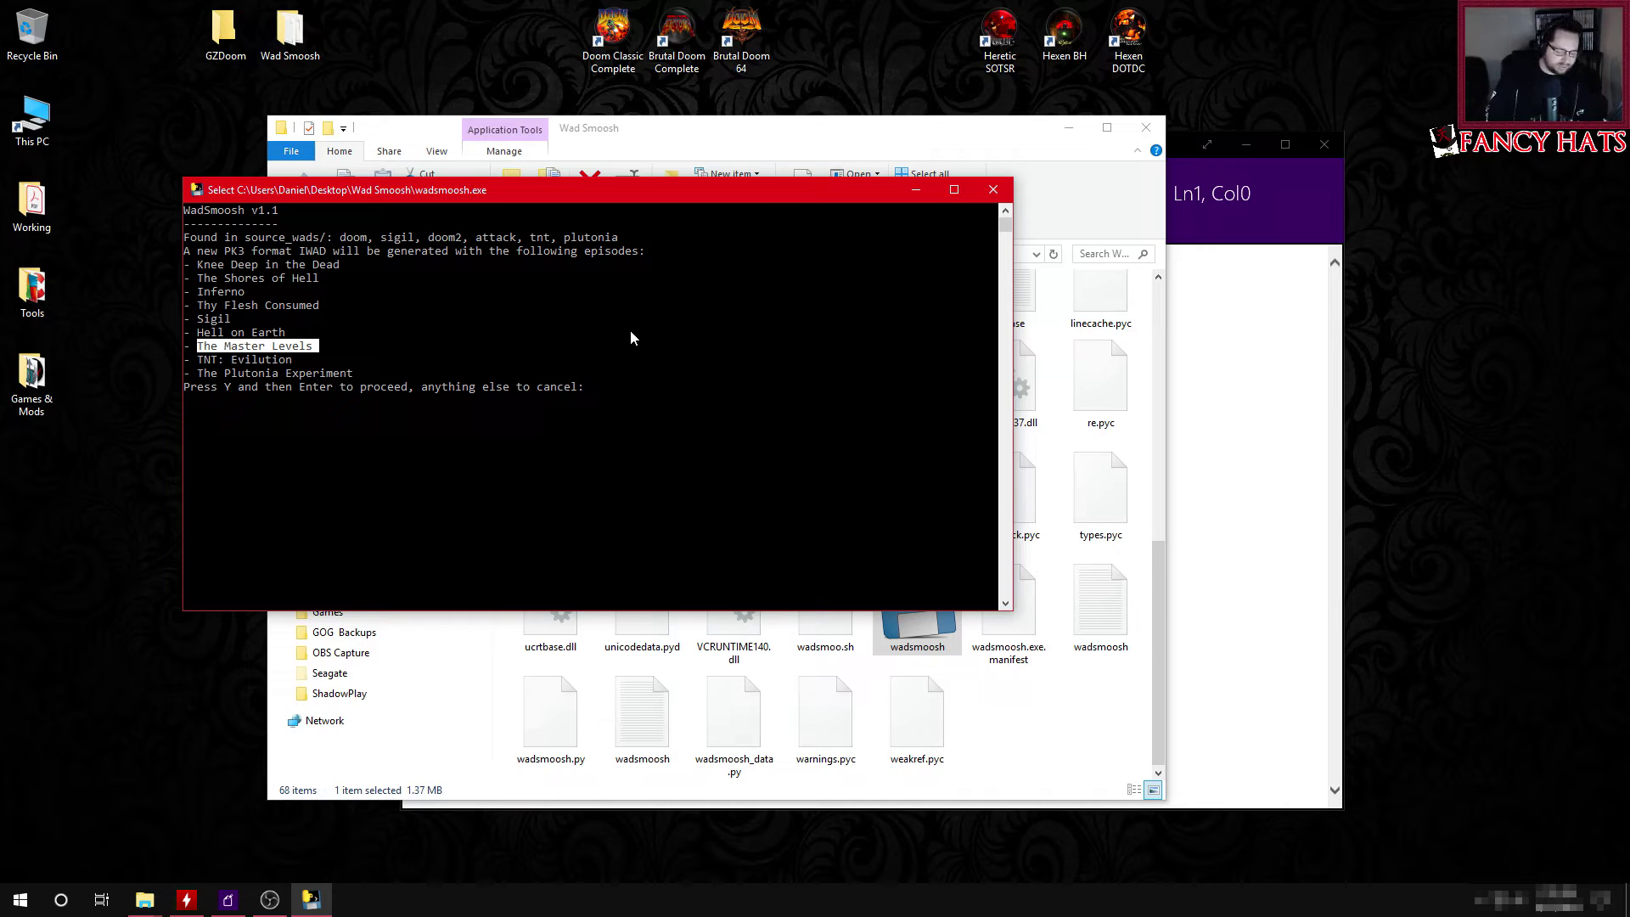
pyautogui.write('y')
pyautogui.press('Return')
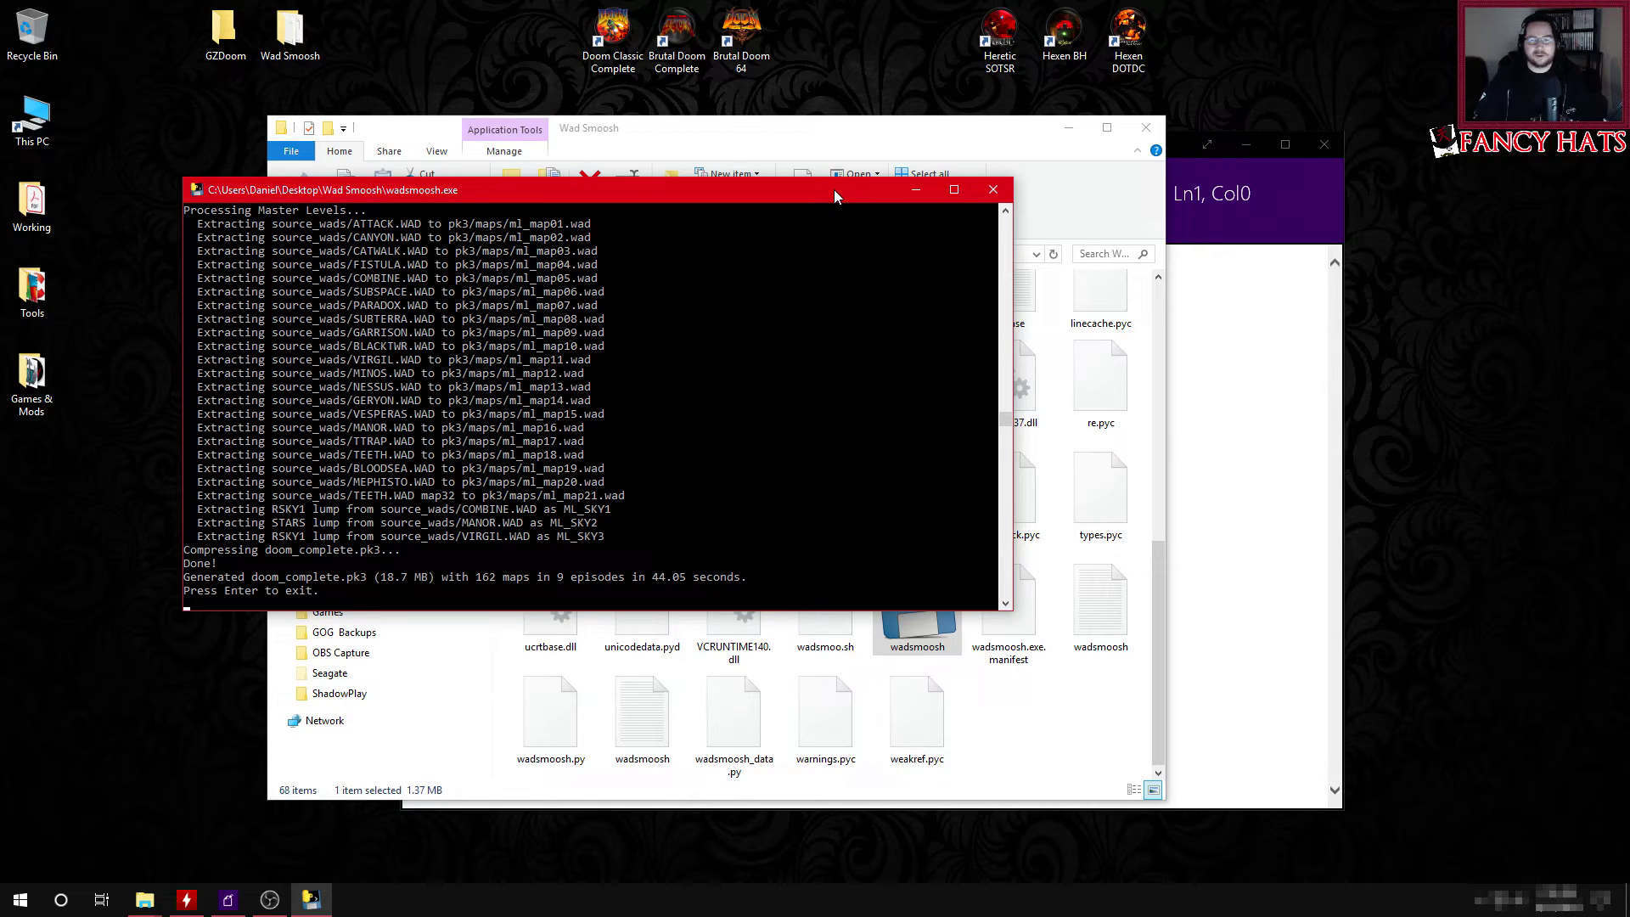
pyautogui.click(995, 191)
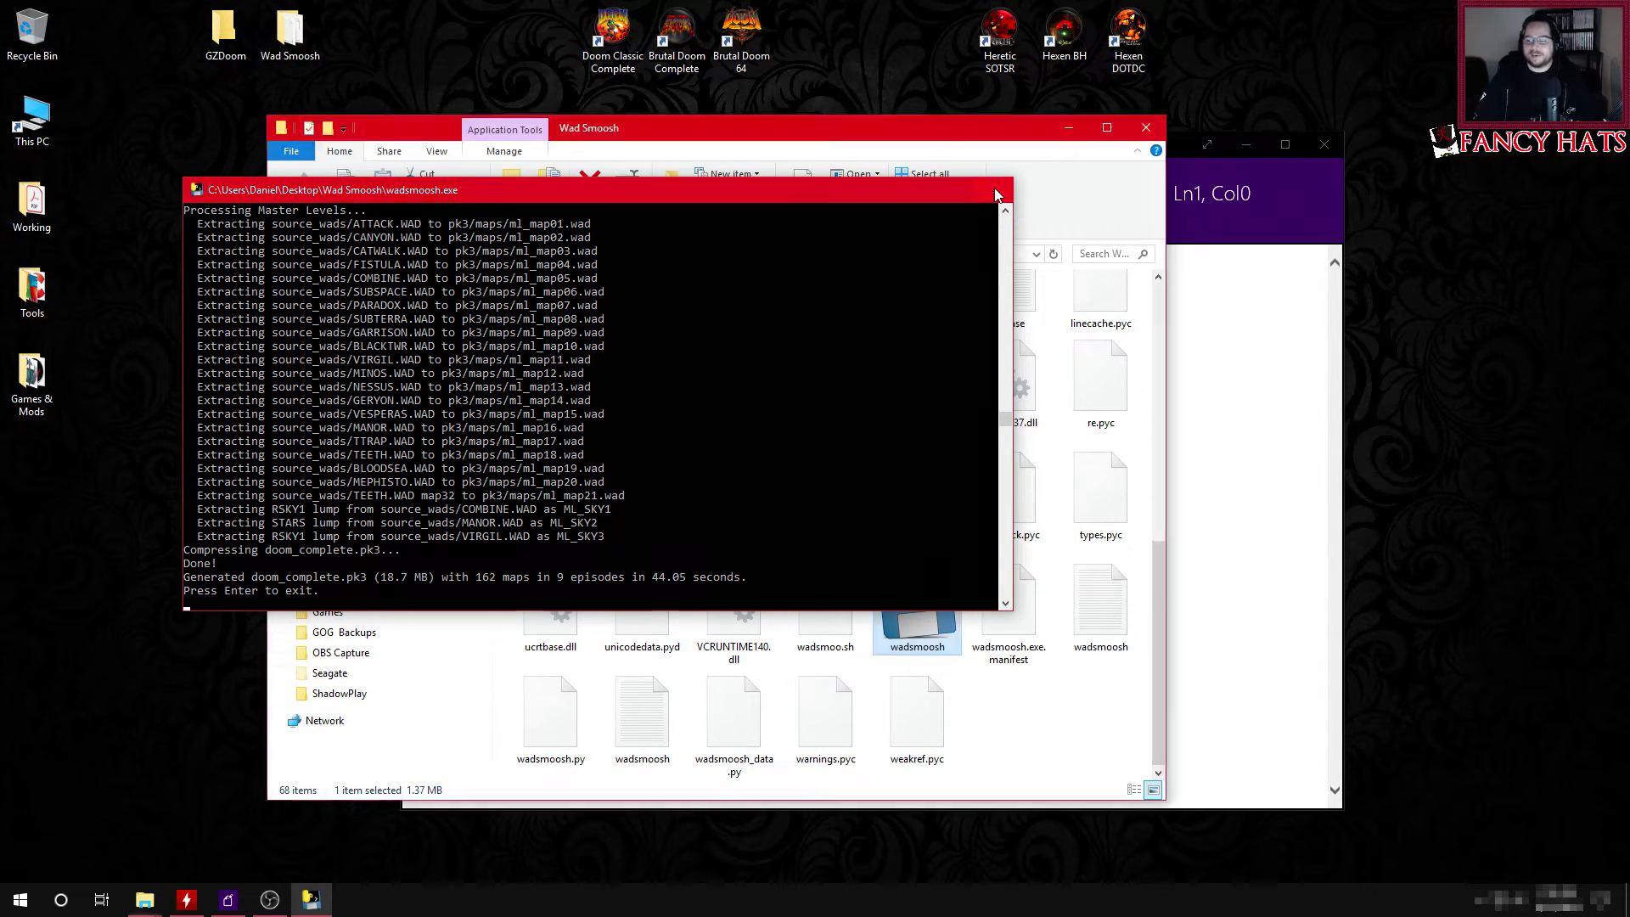
# Step: Move doom_complete.pk3 into the desktop GZDoom folder
pyautogui.scroll(3, 1035, 721)
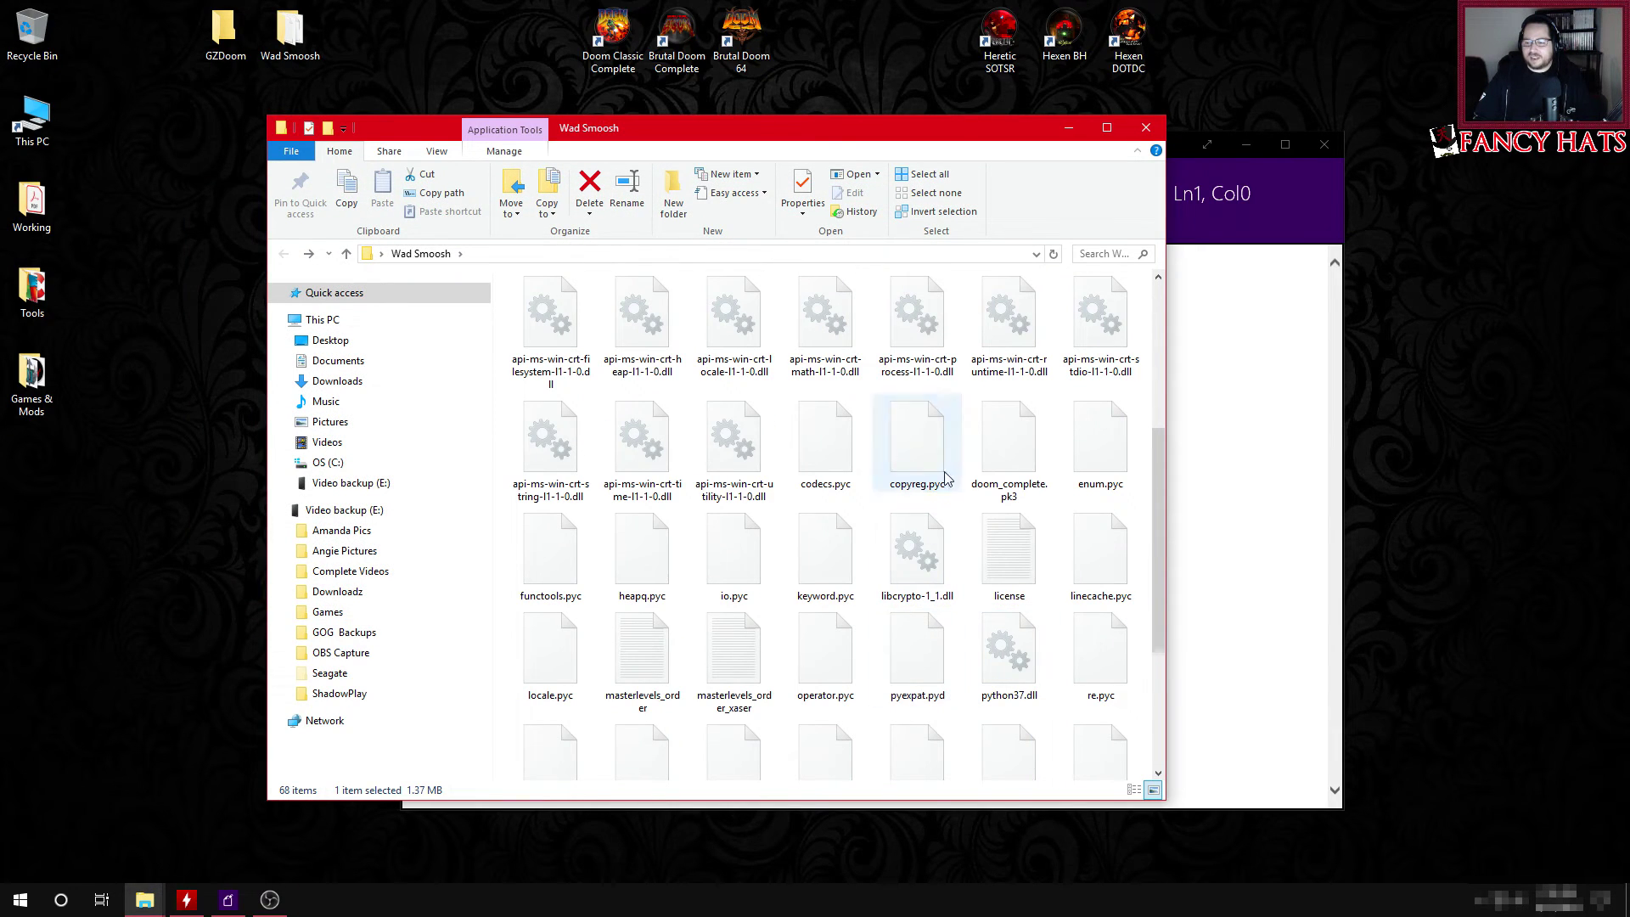
pyautogui.click(1007, 440)
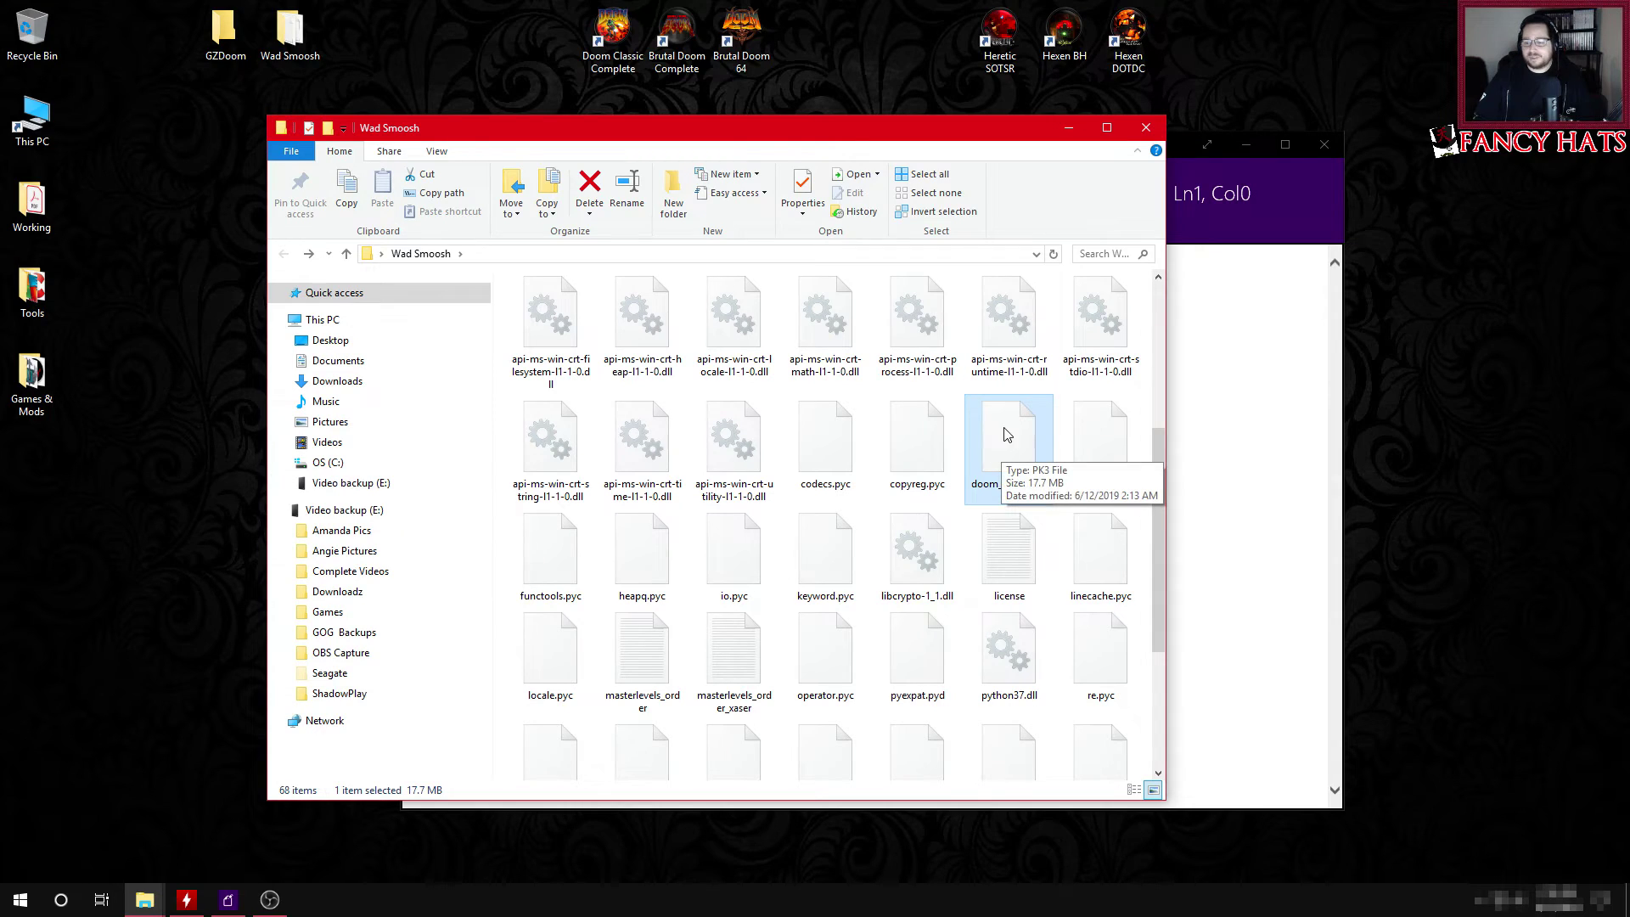
pyautogui.moveTo(1023, 456); pyautogui.dragTo(224, 57)
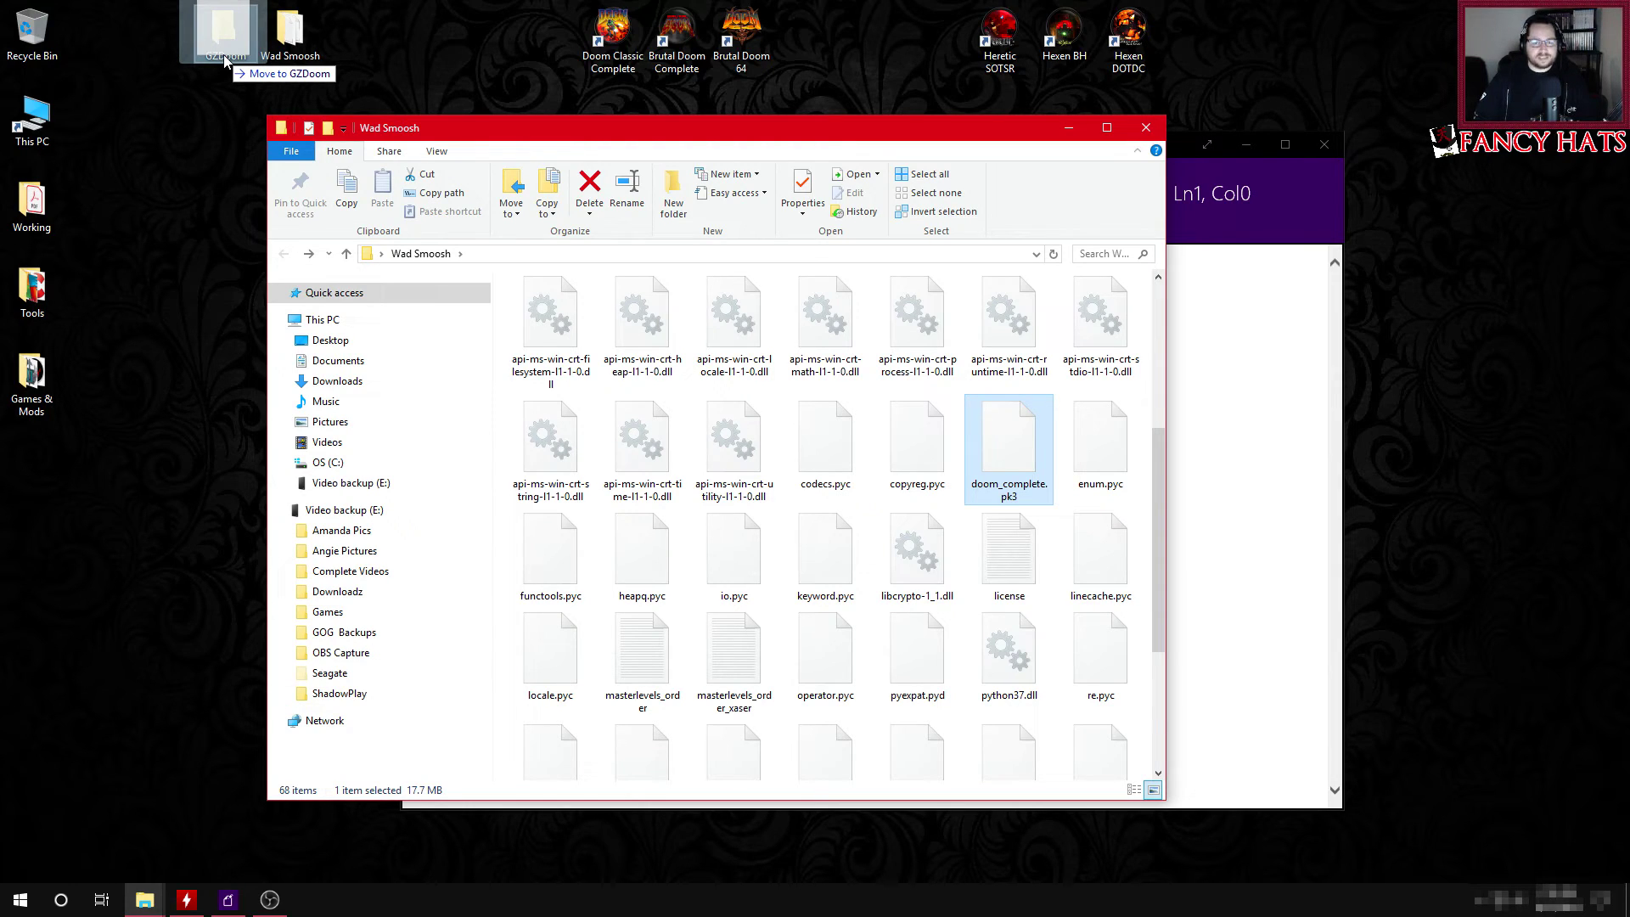
pyautogui.moveTo(222, 54); pyautogui.dragTo(223, 54)
# Step: In the GZDoom folder, confirm doom_complete.pk3 is present and launch GZDoom
pyautogui.doubleClick(223, 38)
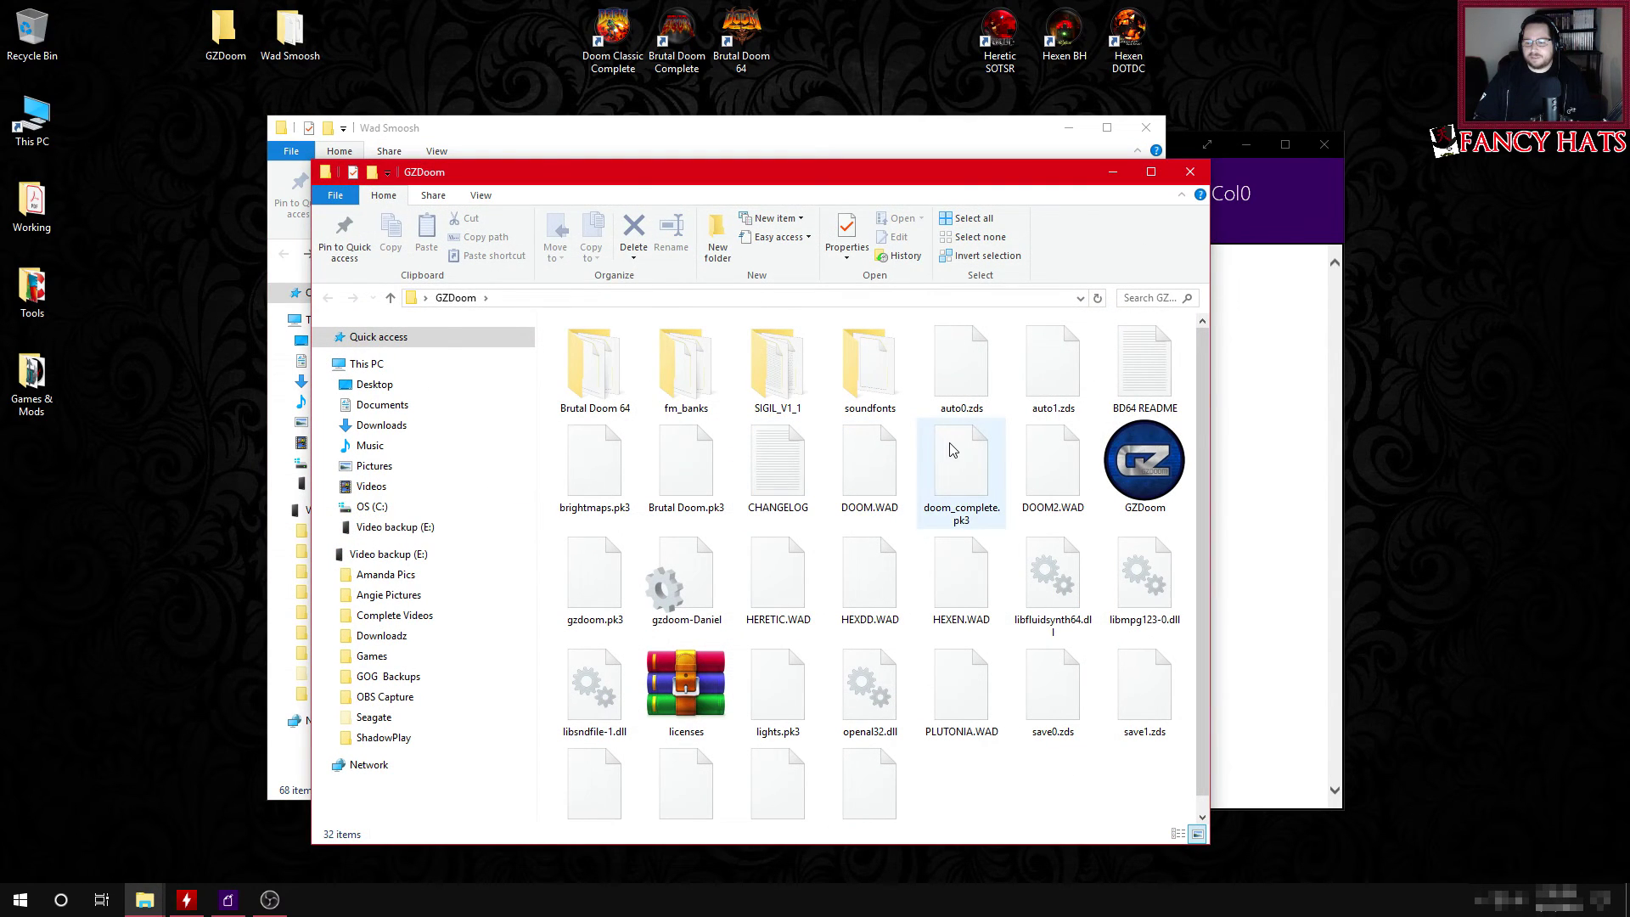
pyautogui.click(950, 445)
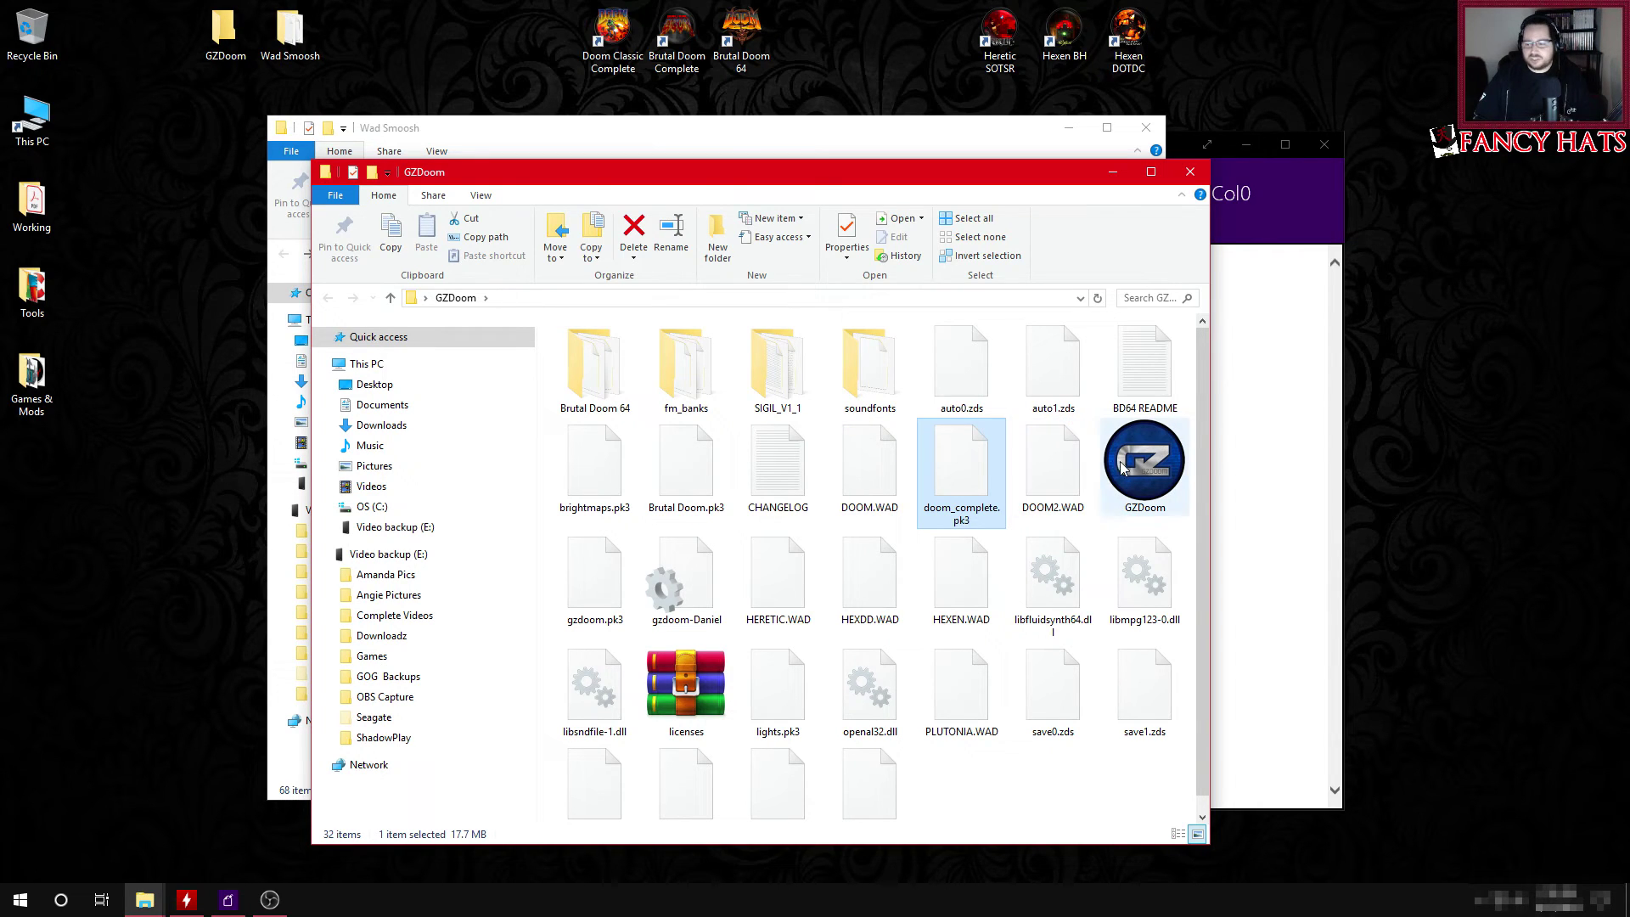
pyautogui.doubleClick(1146, 471)
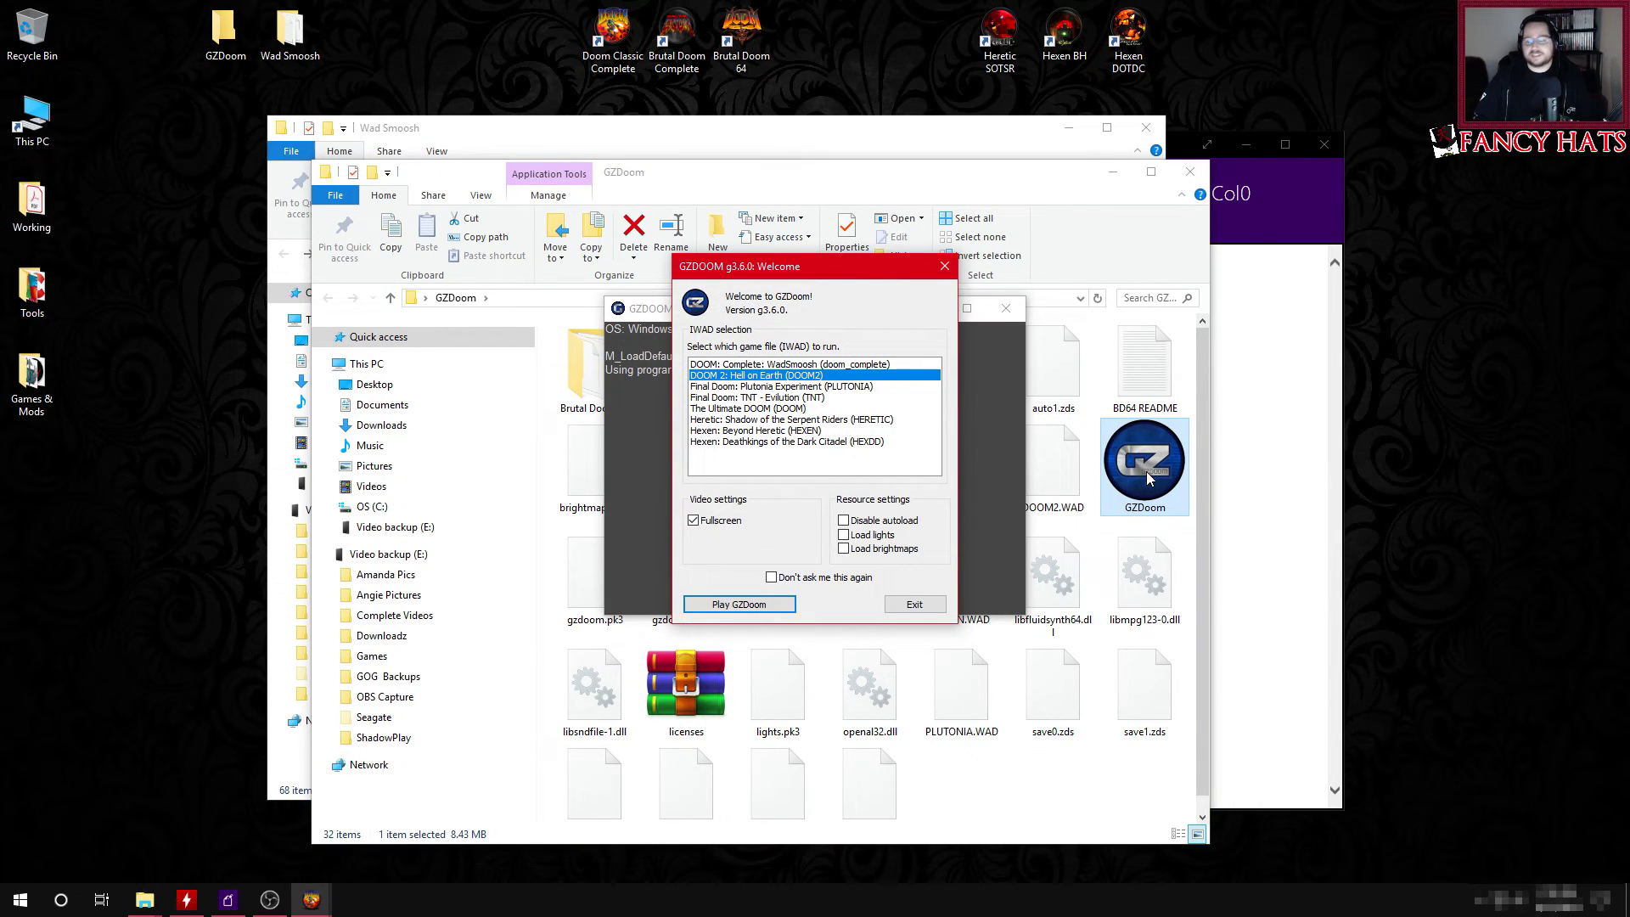
# Step: Select DOOM: Complete: WadSmoosh in the launcher, exit without playing, and close the GZDoom folder
pyautogui.click(718, 364)
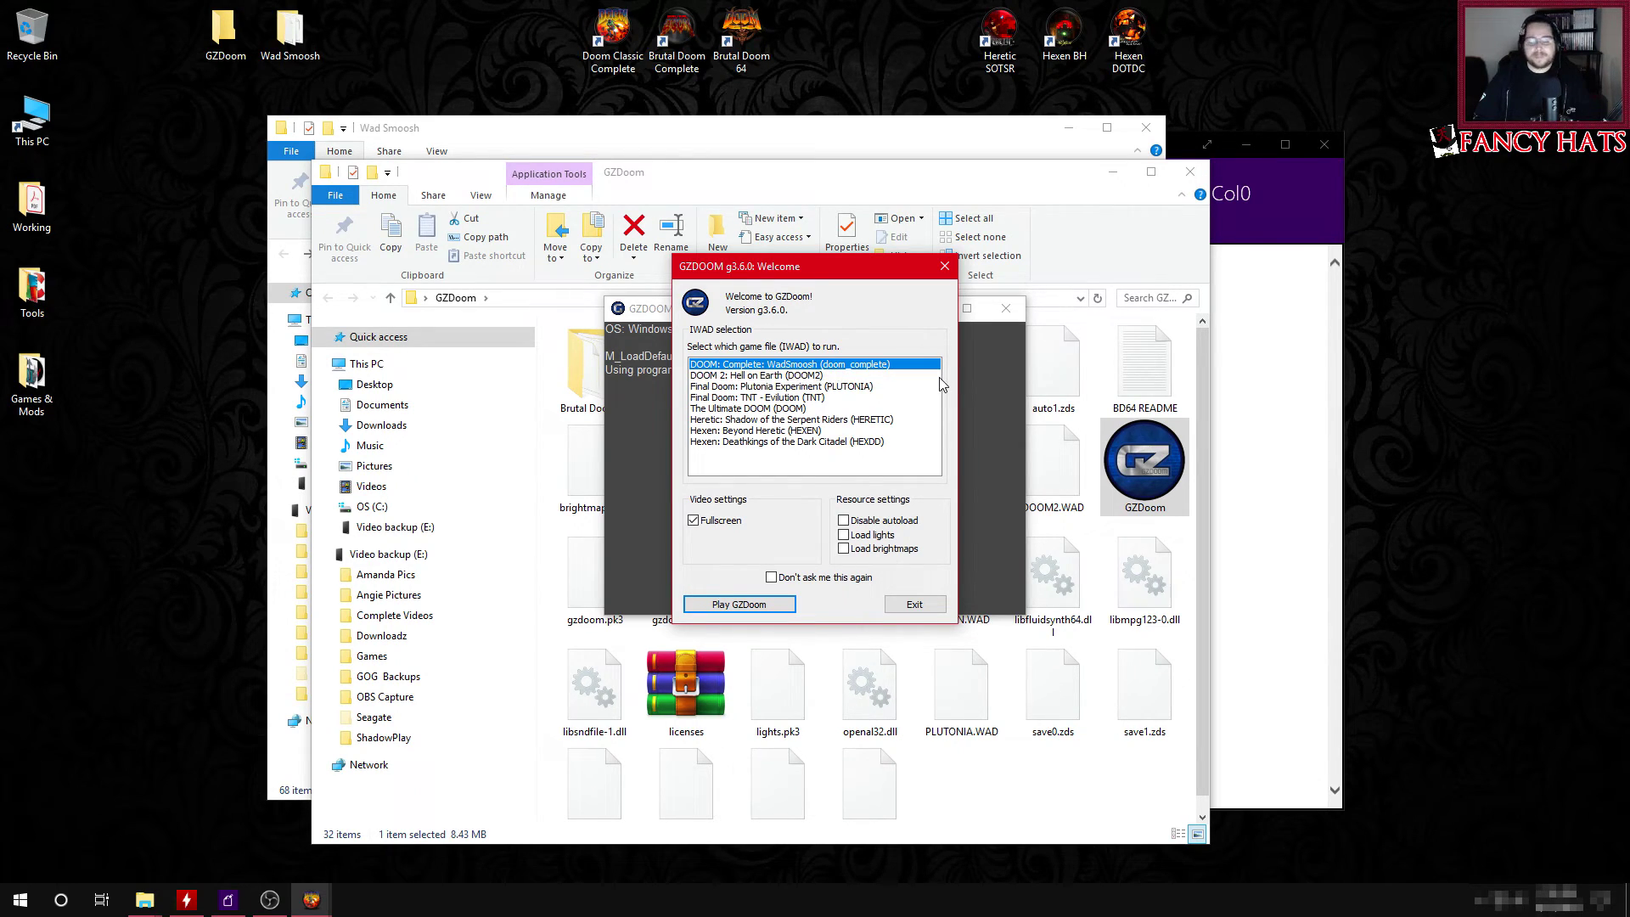
pyautogui.click(914, 605)
pyautogui.click(1189, 172)
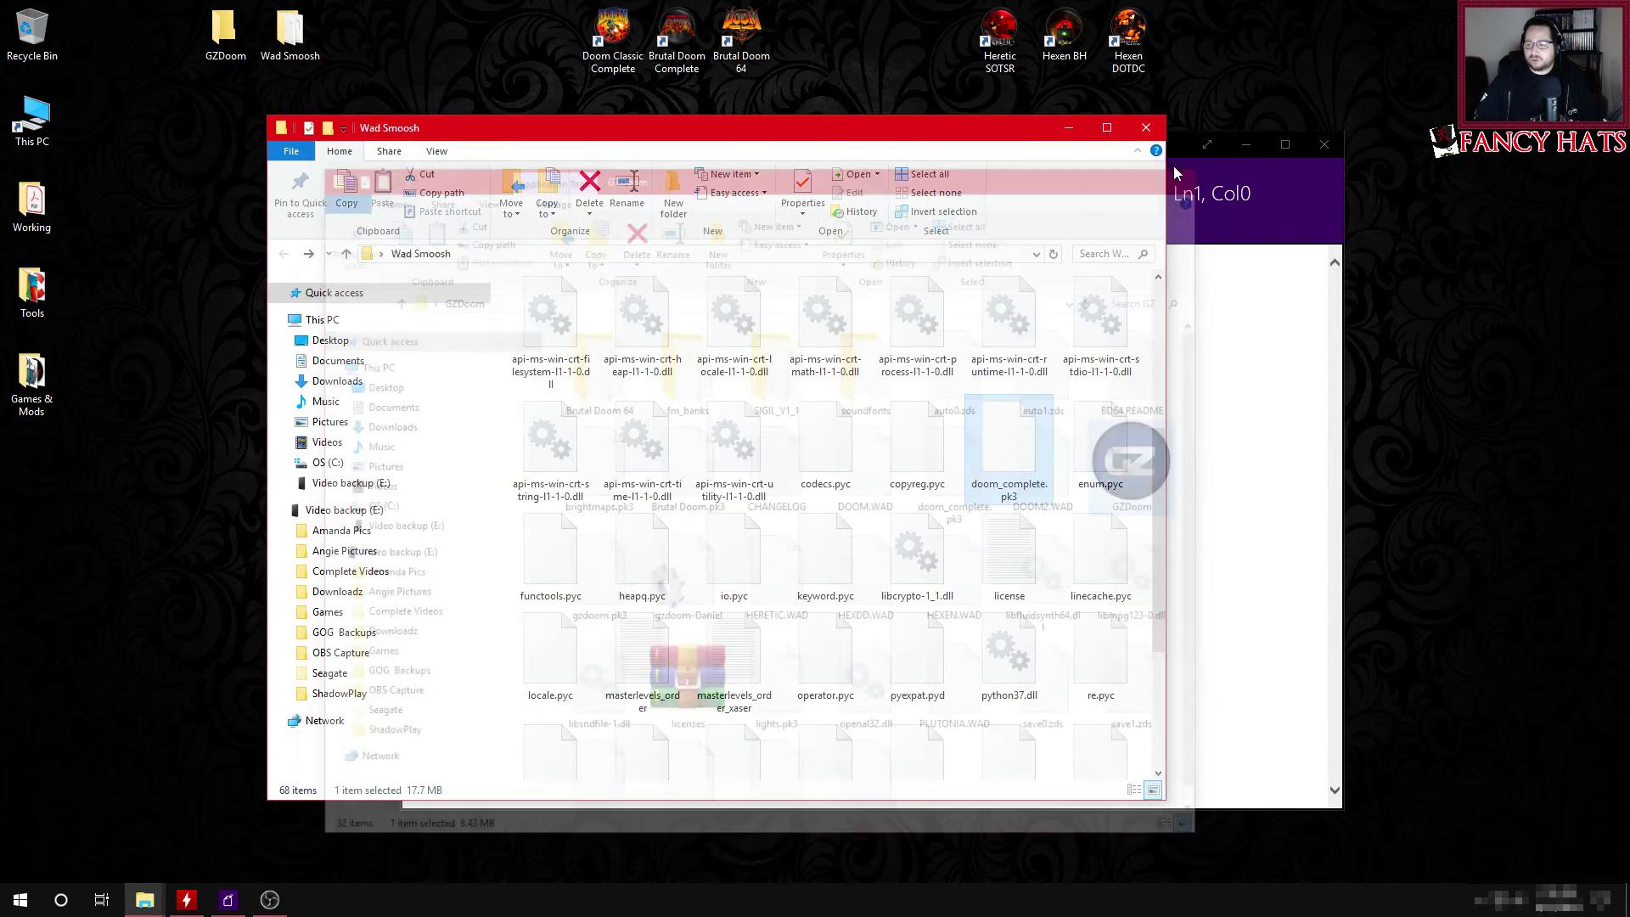
# Step: Close the Wad Smoosh folder window and select the Notepad launch command line
pyautogui.click(1153, 134)
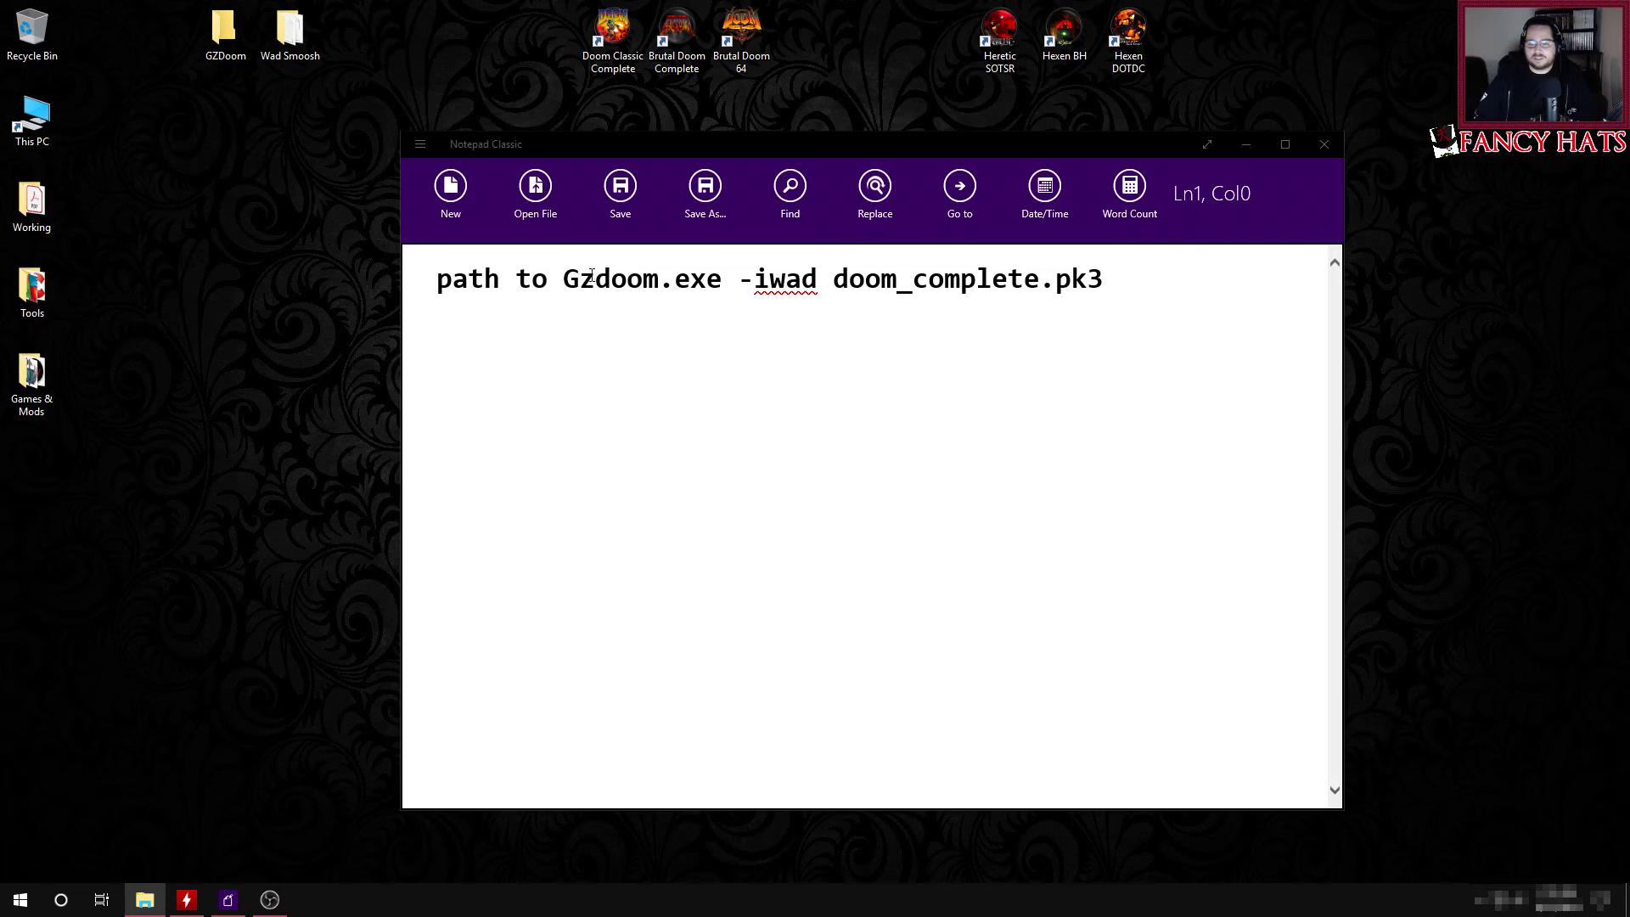
pyautogui.tripleClick(433, 279)
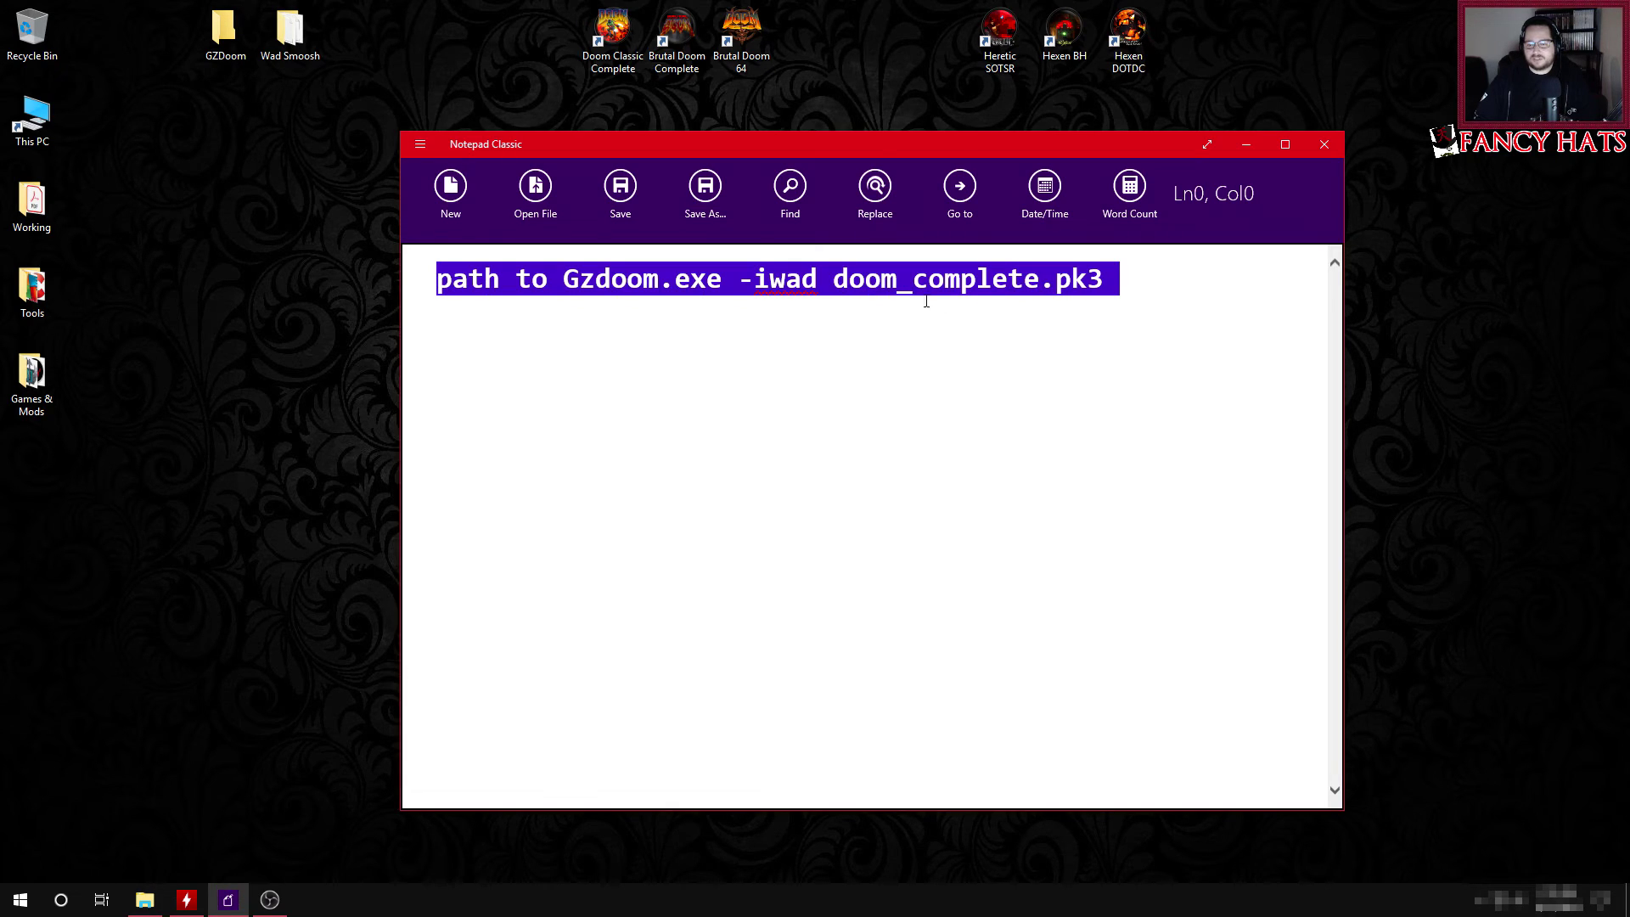
pyautogui.click(775, 300)
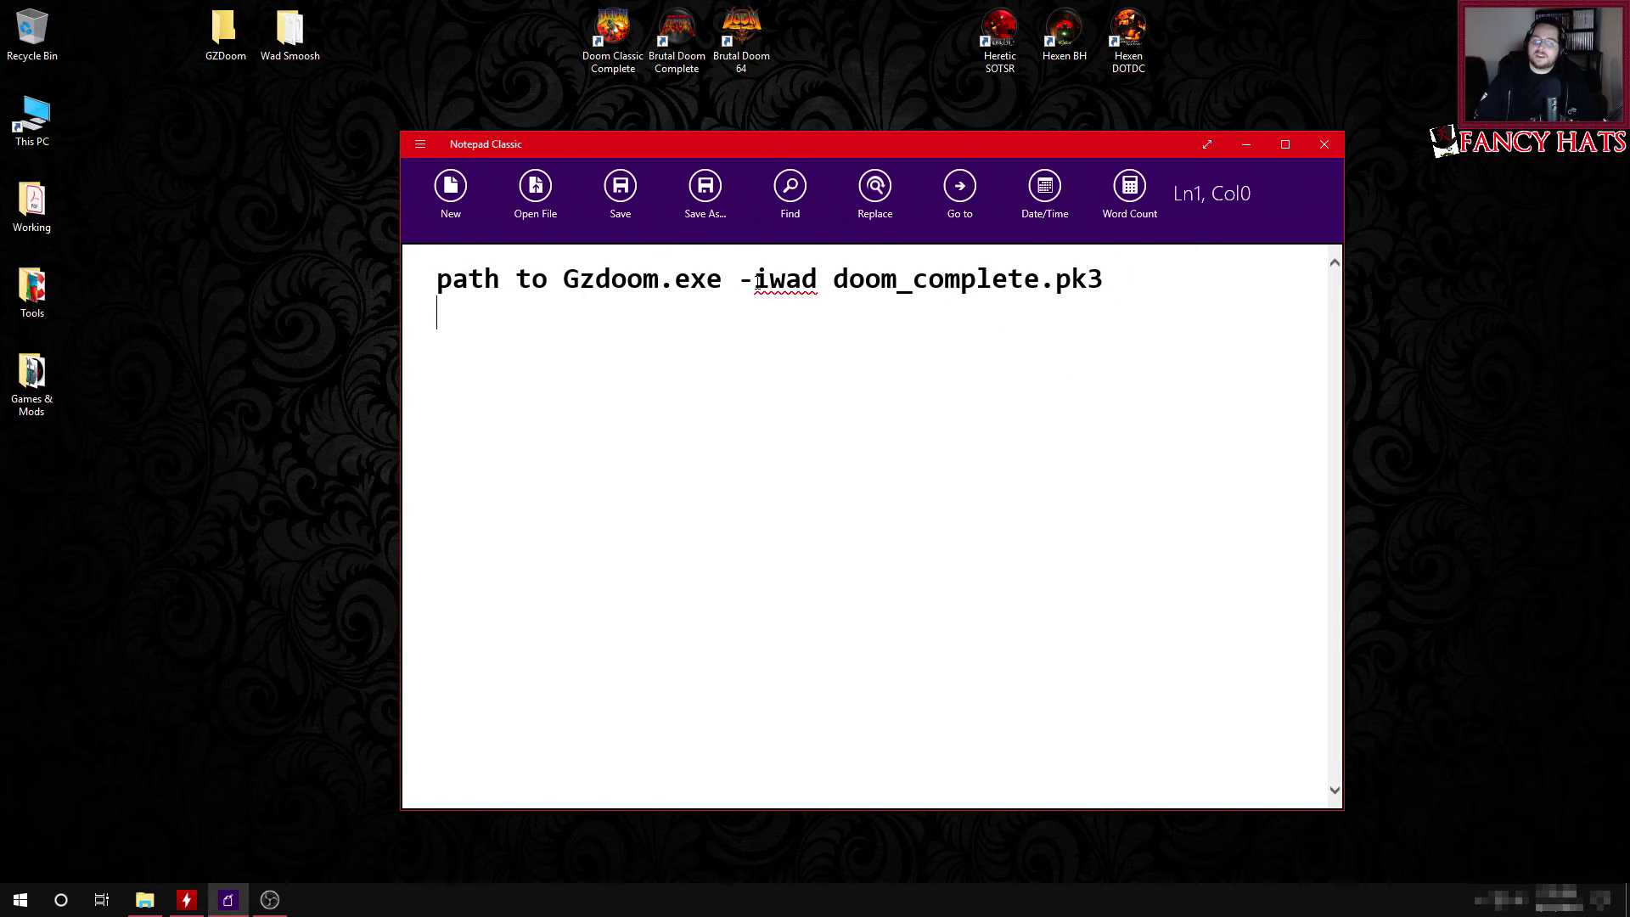
# Step: Highlight the '-iwad doom_complete.pk3' argument on the Notepad line
pyautogui.click(747, 278)
pyautogui.moveTo(747, 279); pyautogui.dragTo(1166, 390)
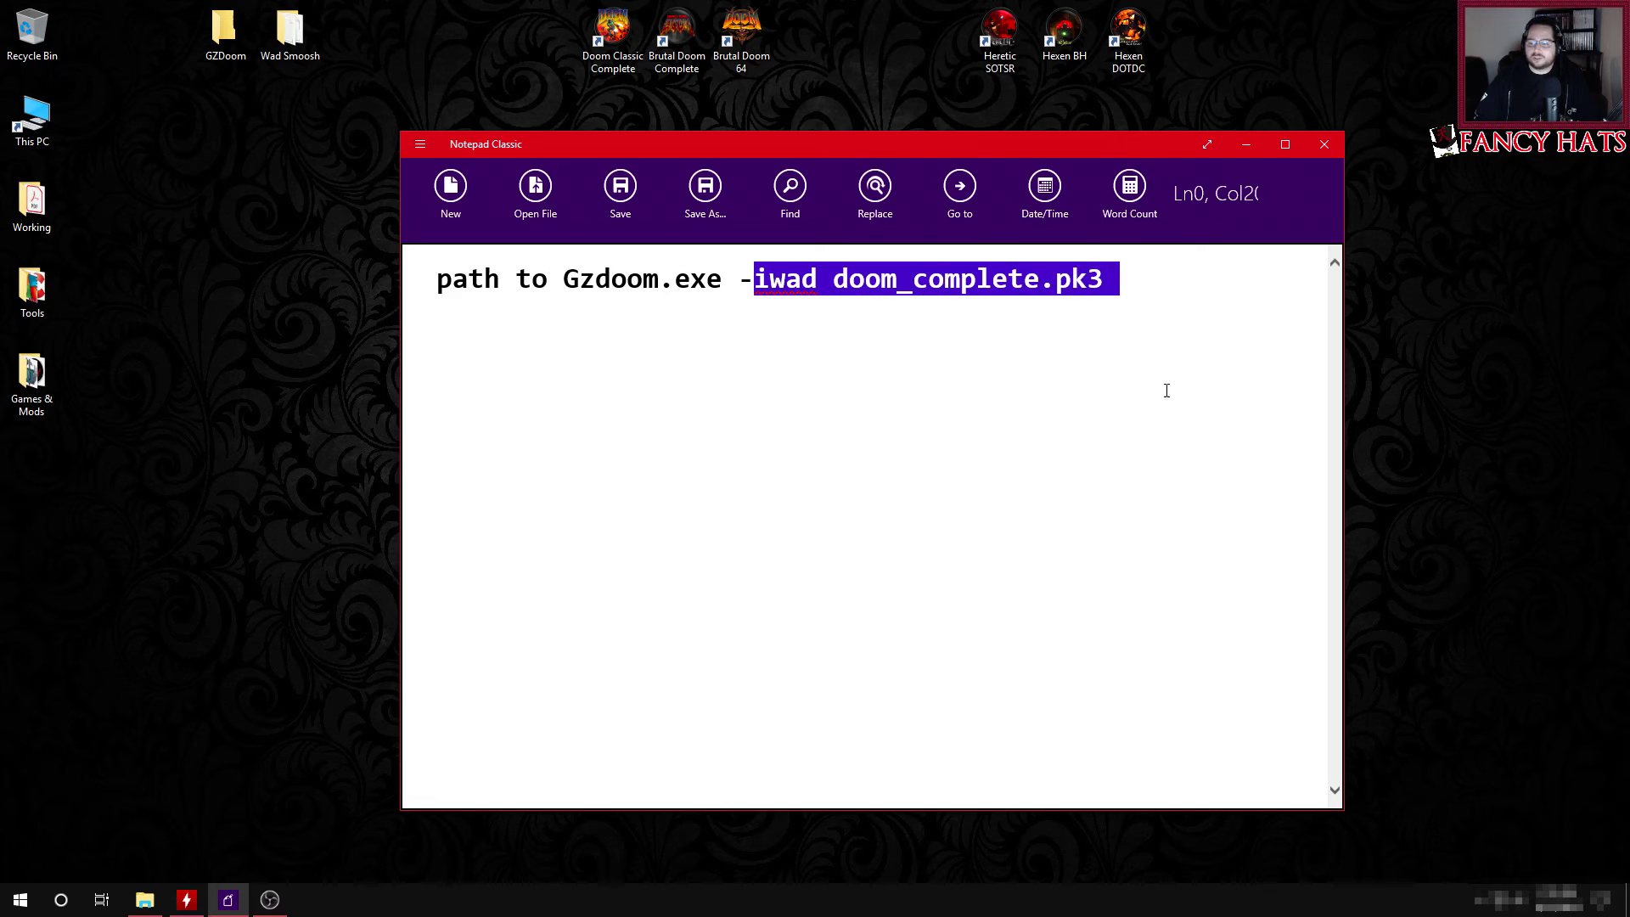
pyautogui.click(970, 444)
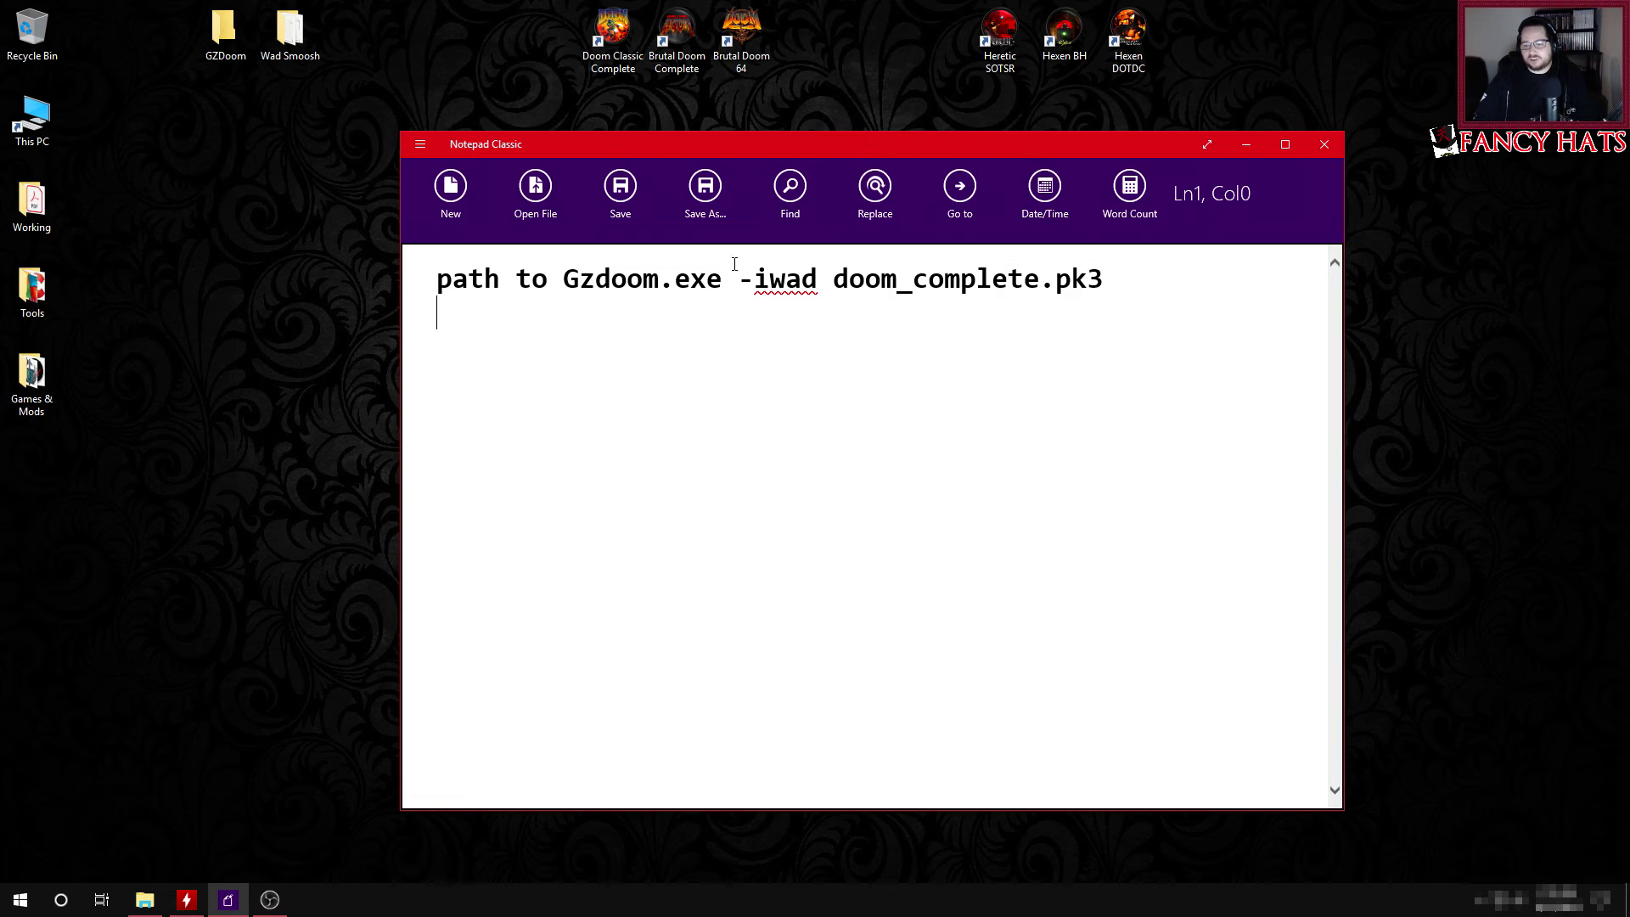
pyautogui.moveTo(738, 278); pyautogui.dragTo(1154, 272)
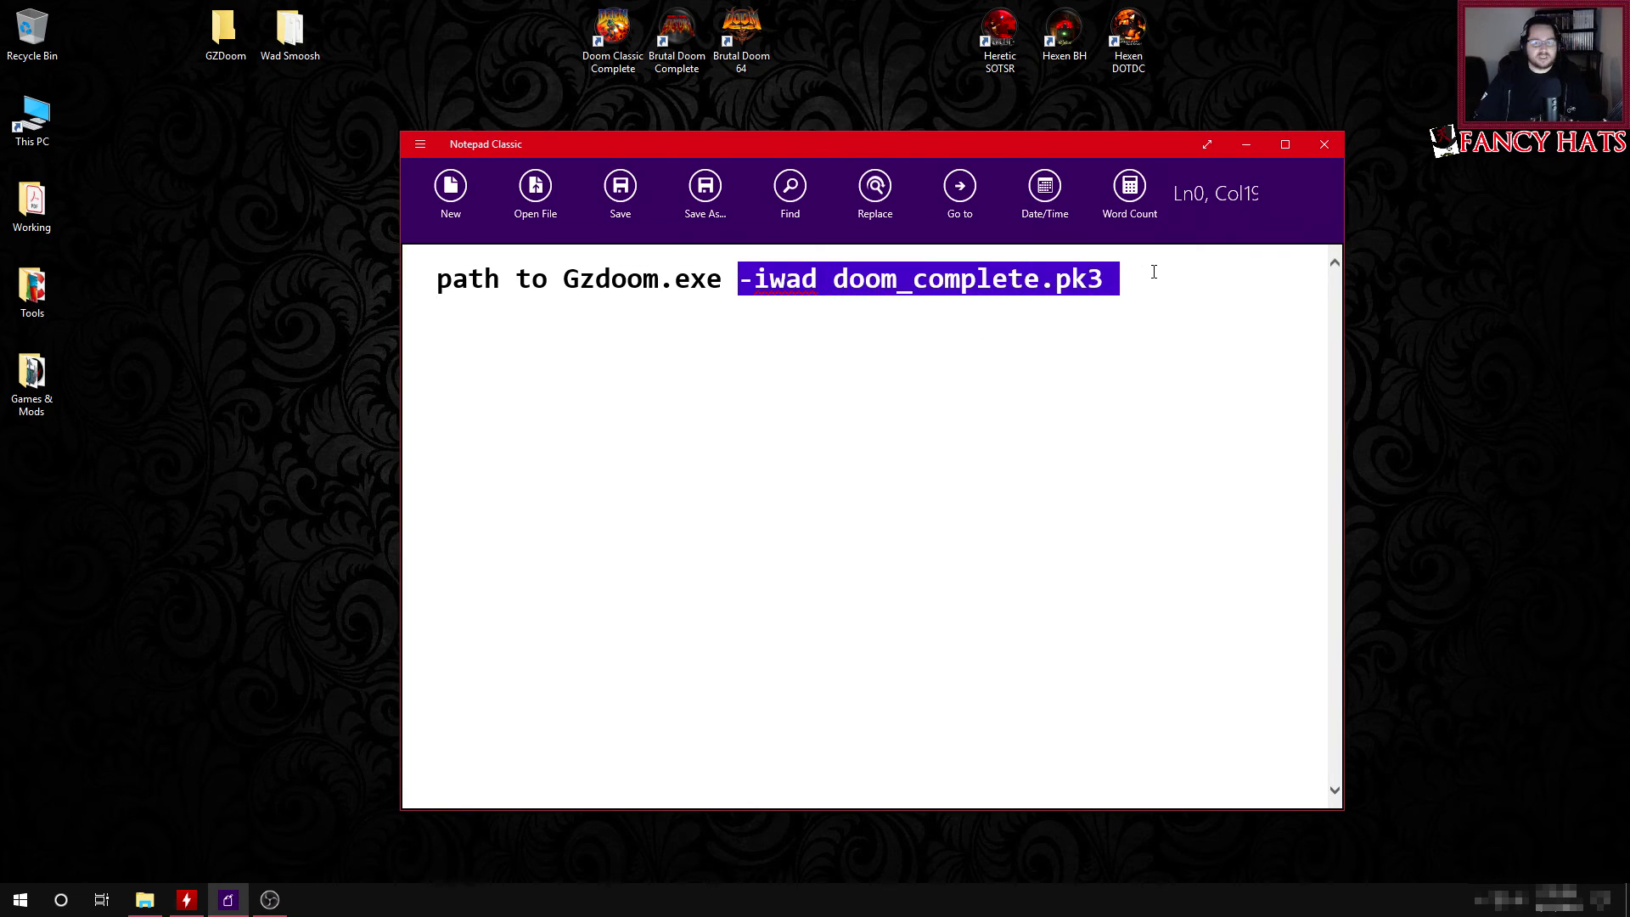